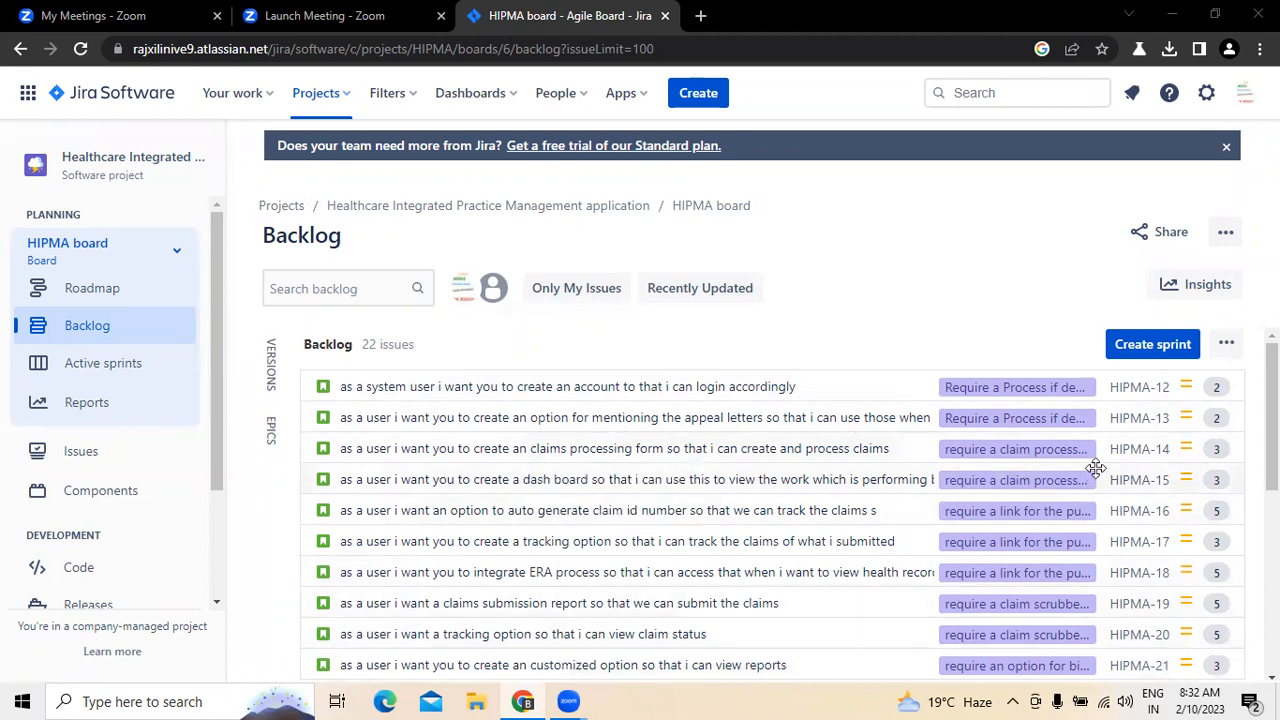
Step: Open the details of the first backlog story, about creating a system user account, and look over its subtasks
{"action": "left_click", "coordinate": [487, 386]}
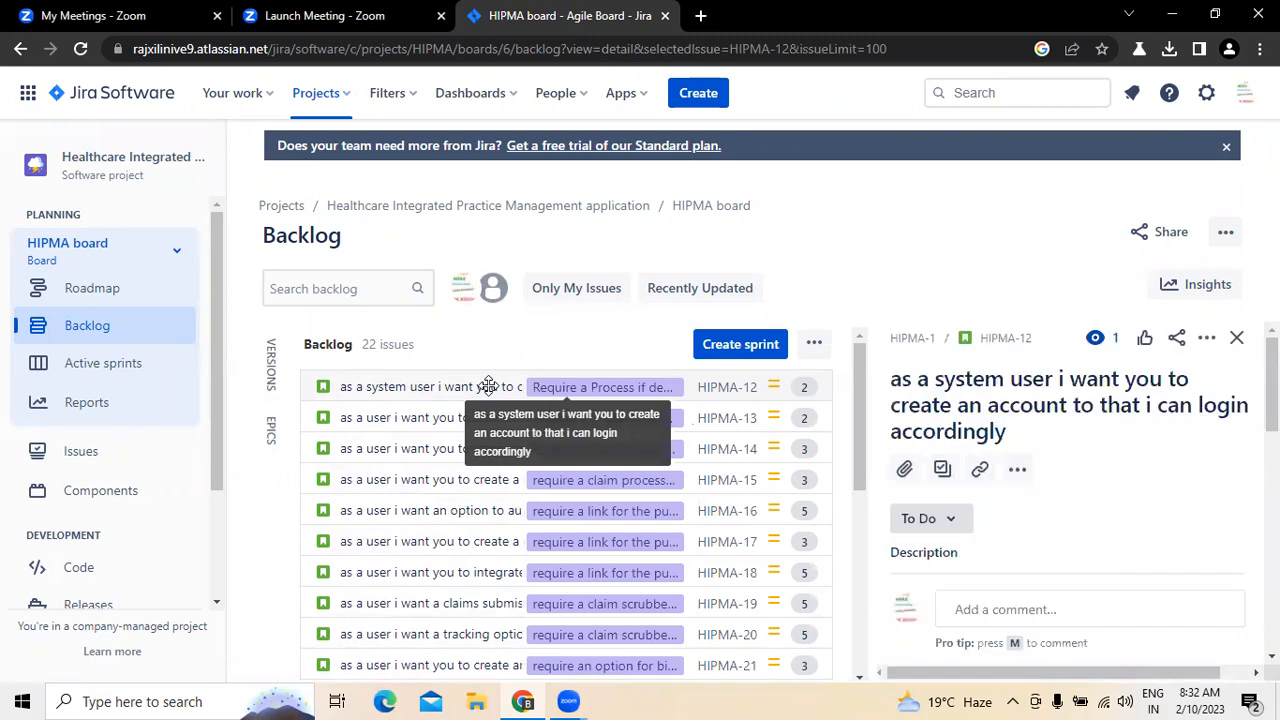
{"action": "scroll", "coordinate": [1066, 611], "scroll_direction": "down", "scroll_amount": 5}
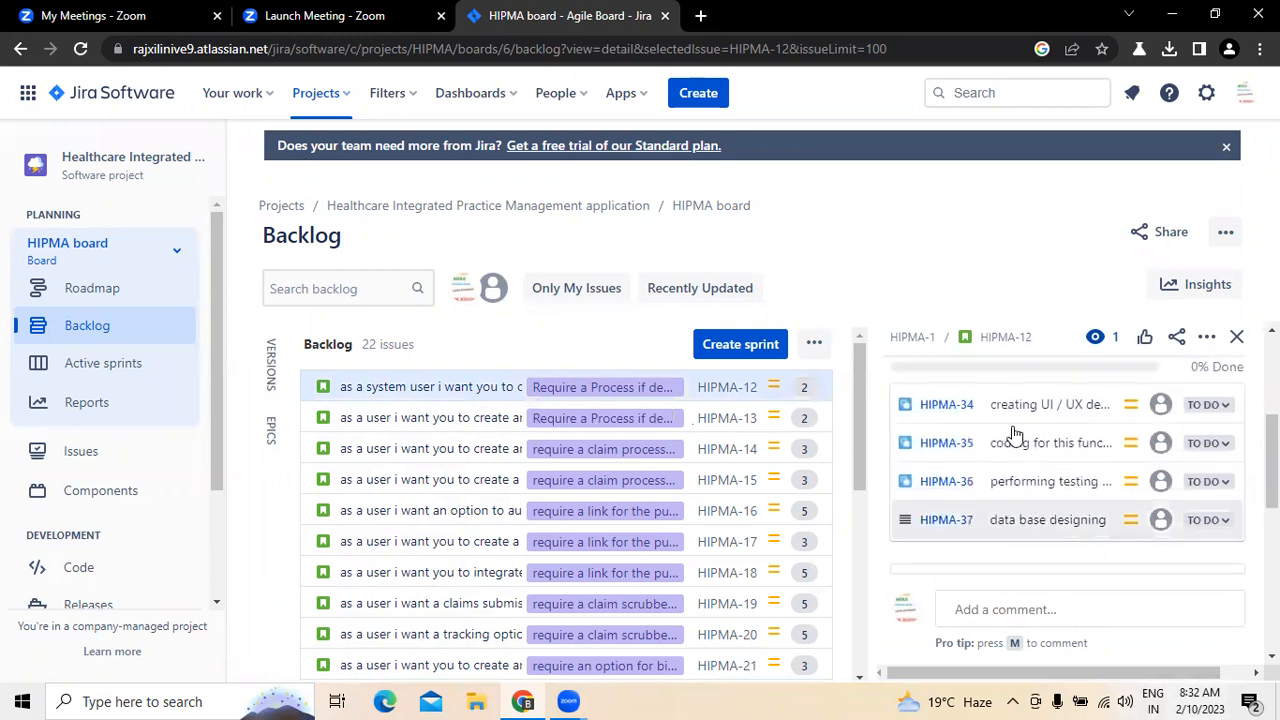
{"action": "left_click_drag", "start_coordinate": [1272, 446], "coordinate": [1272, 368]}
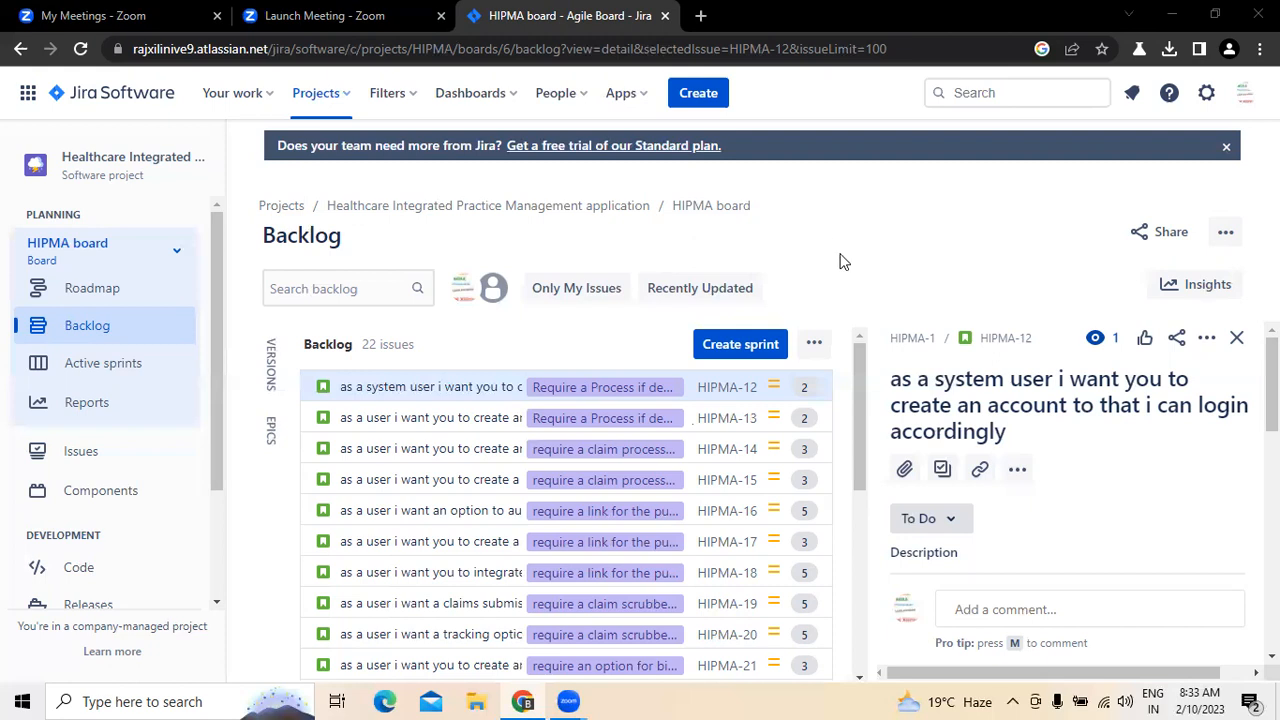
Step: Examine the actions available for the story and its fields, including description, assignee, reporter, story points, epic link and priority
{"action": "left_click", "coordinate": [1206, 338]}
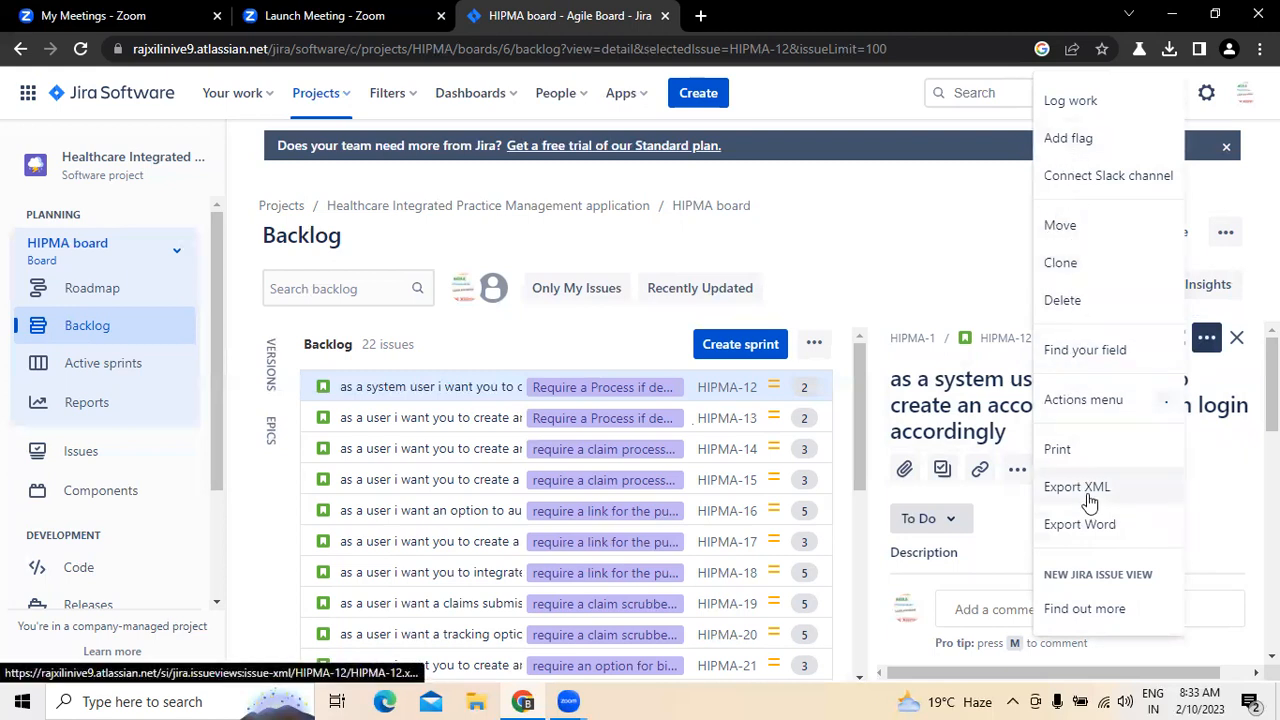
{"action": "left_click", "coordinate": [1206, 338]}
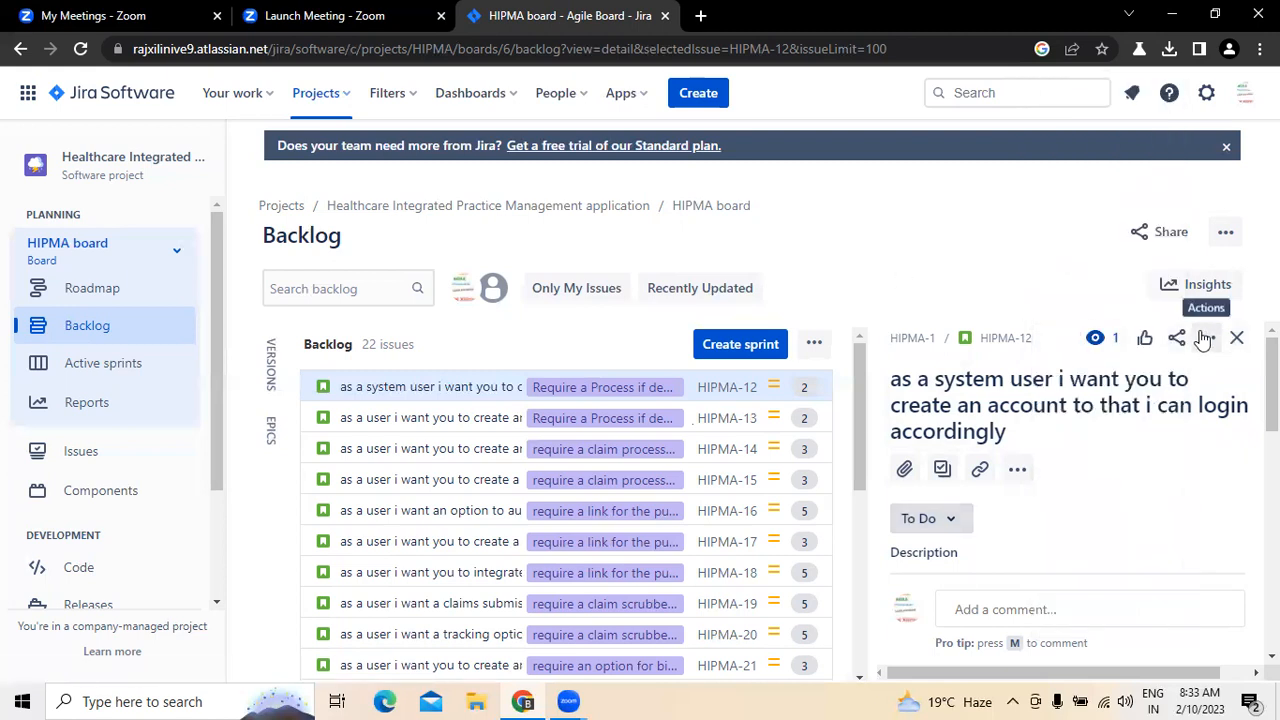
{"action": "left_click", "coordinate": [1205, 340]}
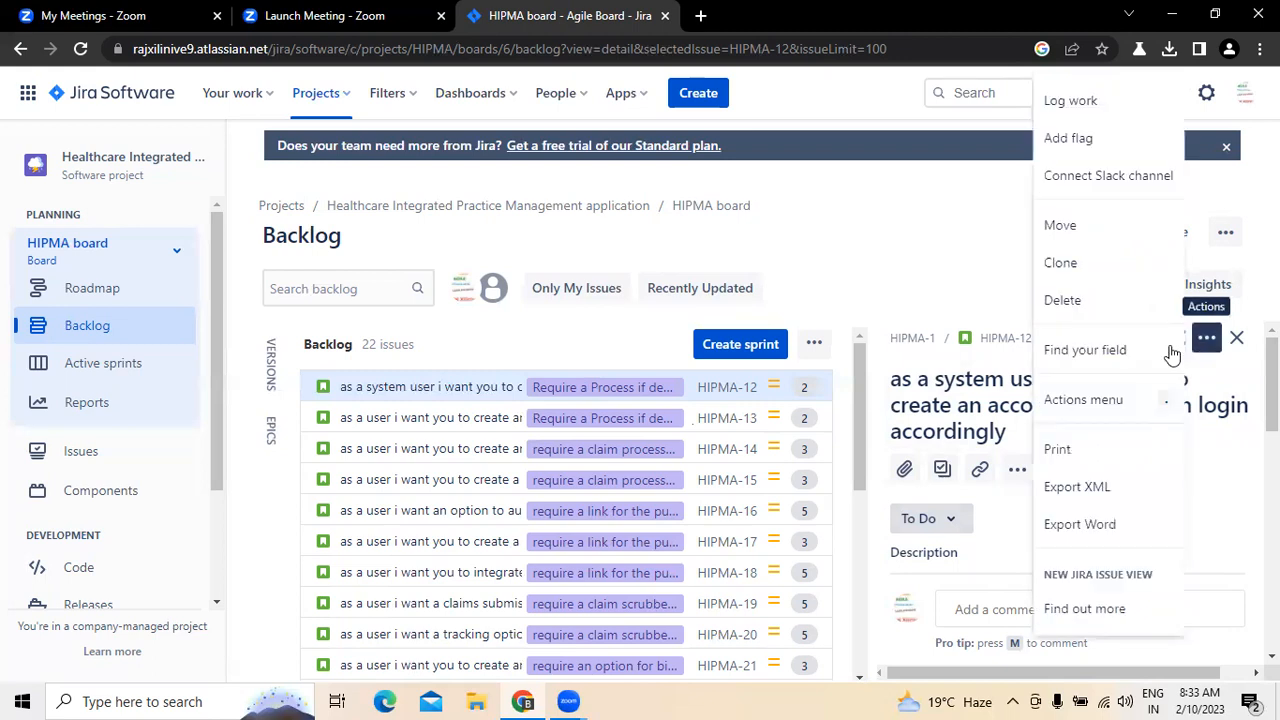
{"action": "left_click", "coordinate": [958, 185]}
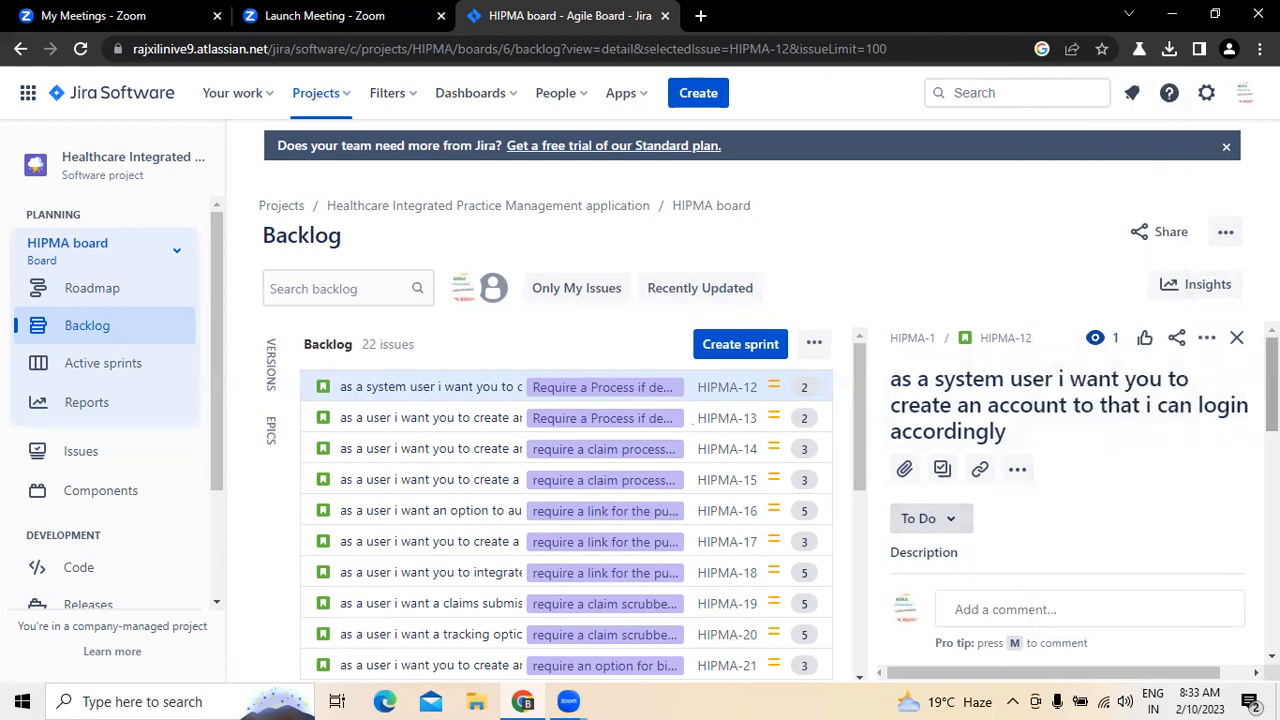
{"action": "scroll", "coordinate": [1065, 480], "scroll_direction": "down", "scroll_amount": 2}
{"action": "scroll", "coordinate": [1065, 480], "scroll_direction": "down", "scroll_amount": 5}
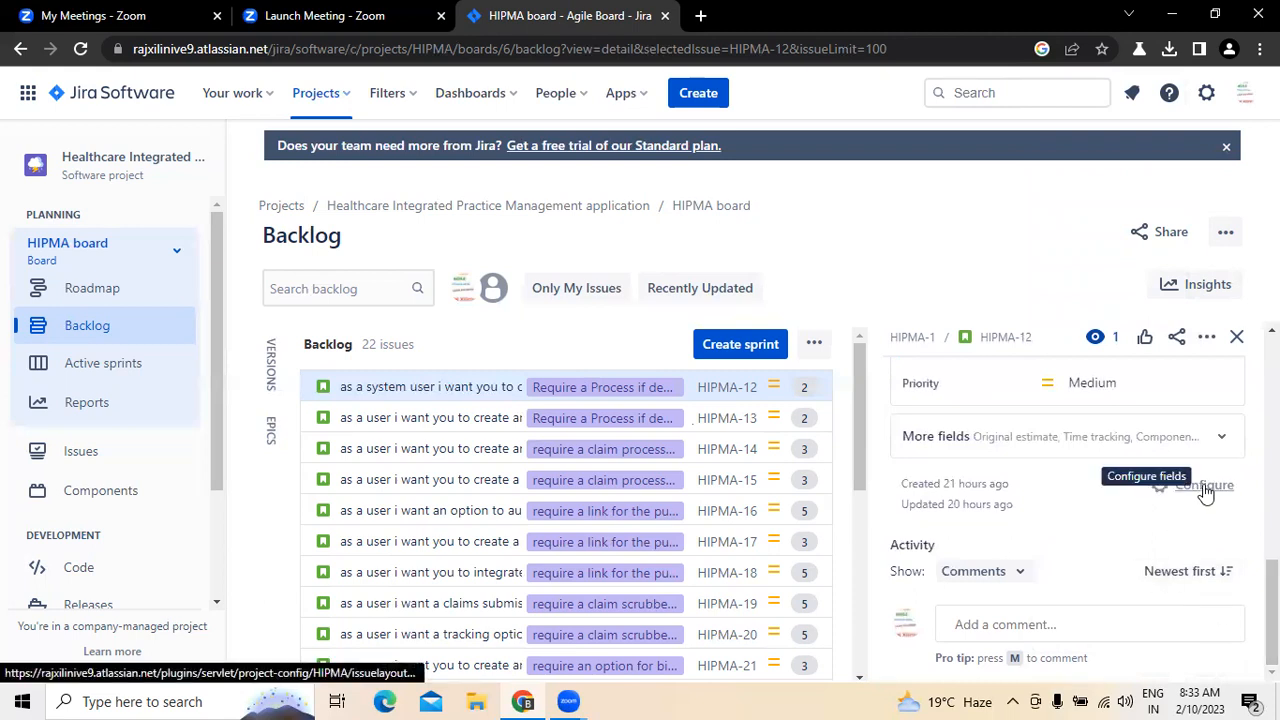
{"action": "scroll", "coordinate": [938, 523], "scroll_direction": "up", "scroll_amount": 3}
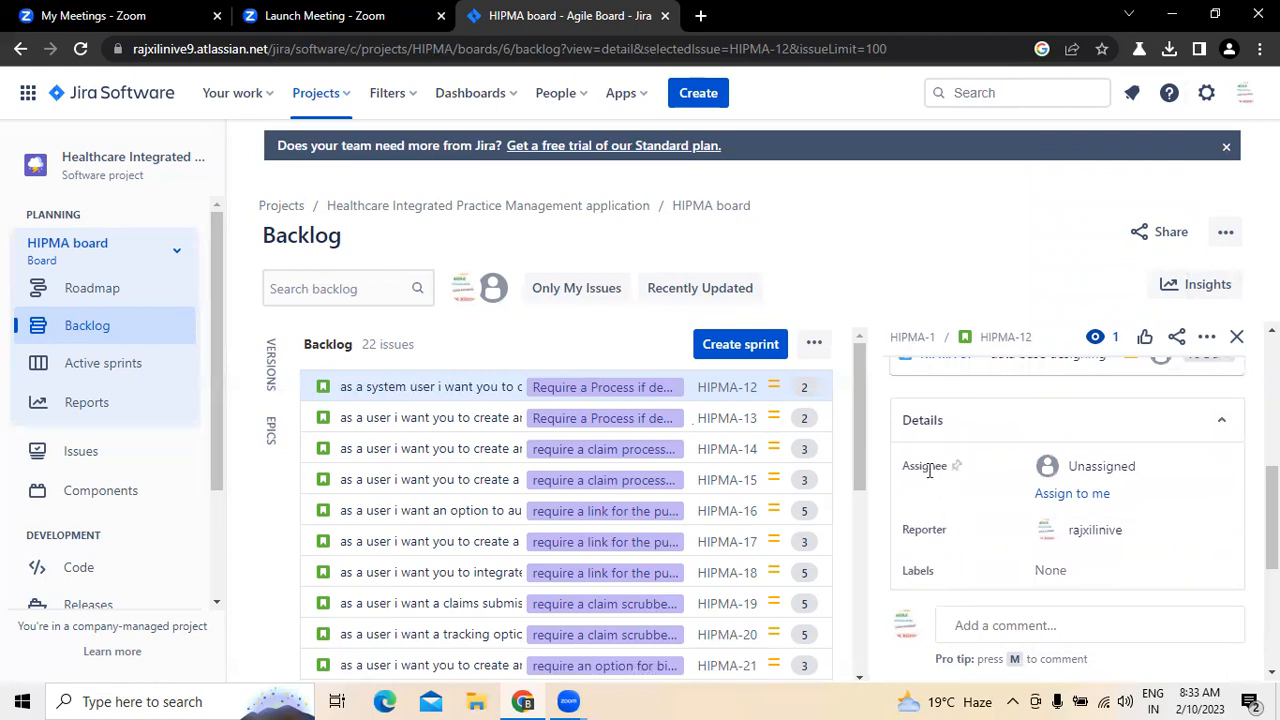
{"action": "scroll", "coordinate": [930, 470], "scroll_direction": "up", "scroll_amount": 3}
{"action": "scroll", "coordinate": [930, 470], "scroll_direction": "down", "scroll_amount": 2}
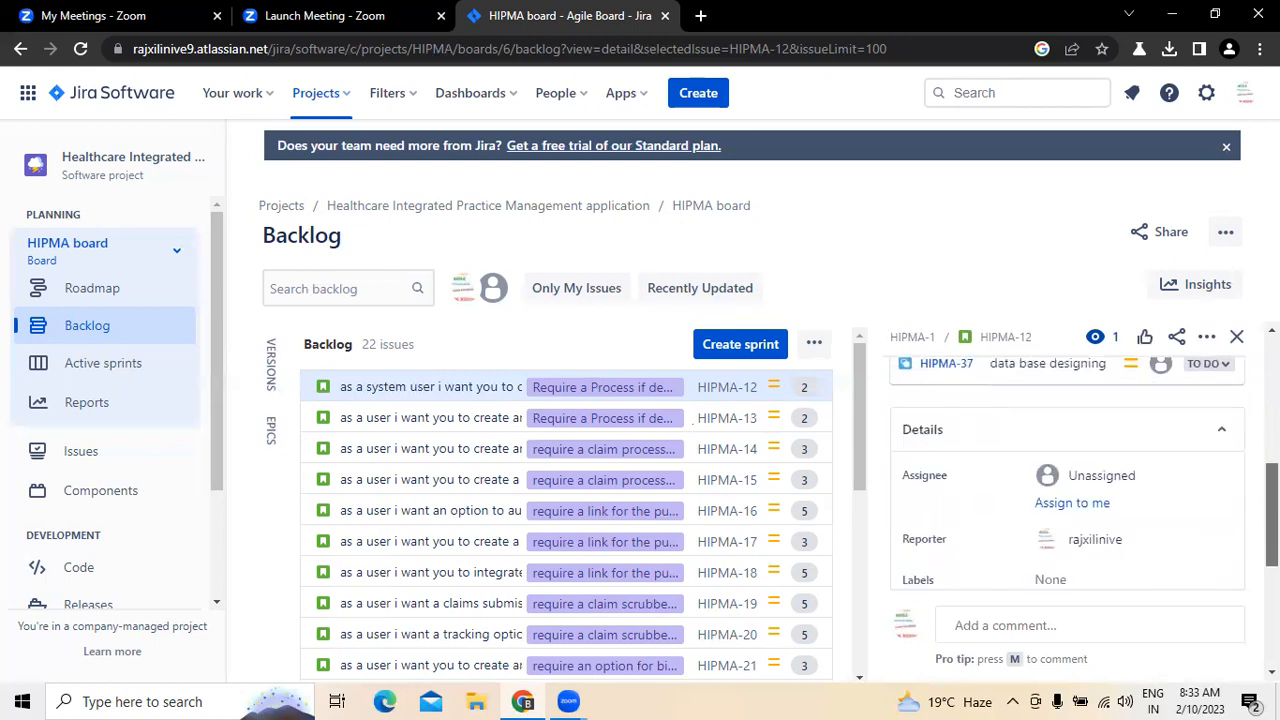
{"action": "scroll", "coordinate": [978, 453], "scroll_direction": "down", "scroll_amount": 3}
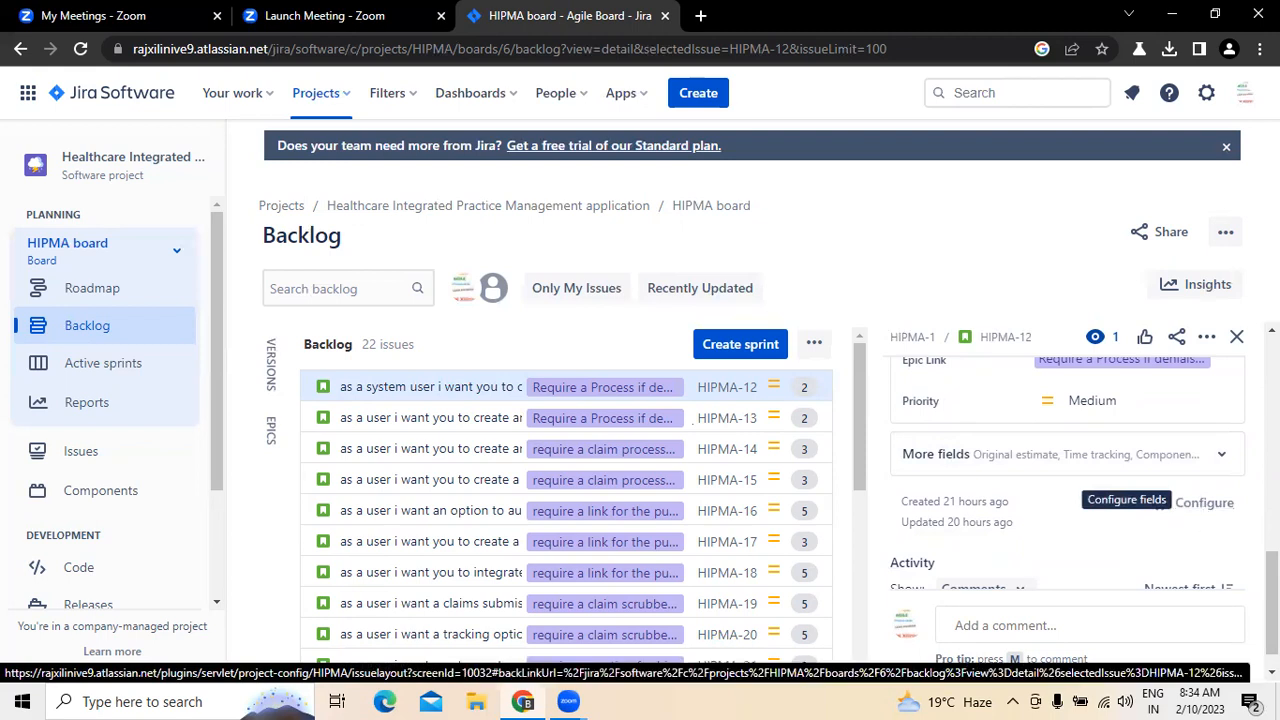
{"action": "scroll", "coordinate": [1203, 510], "scroll_direction": "up", "scroll_amount": 2}
{"action": "scroll", "coordinate": [1067, 470], "scroll_direction": "up", "scroll_amount": 3}
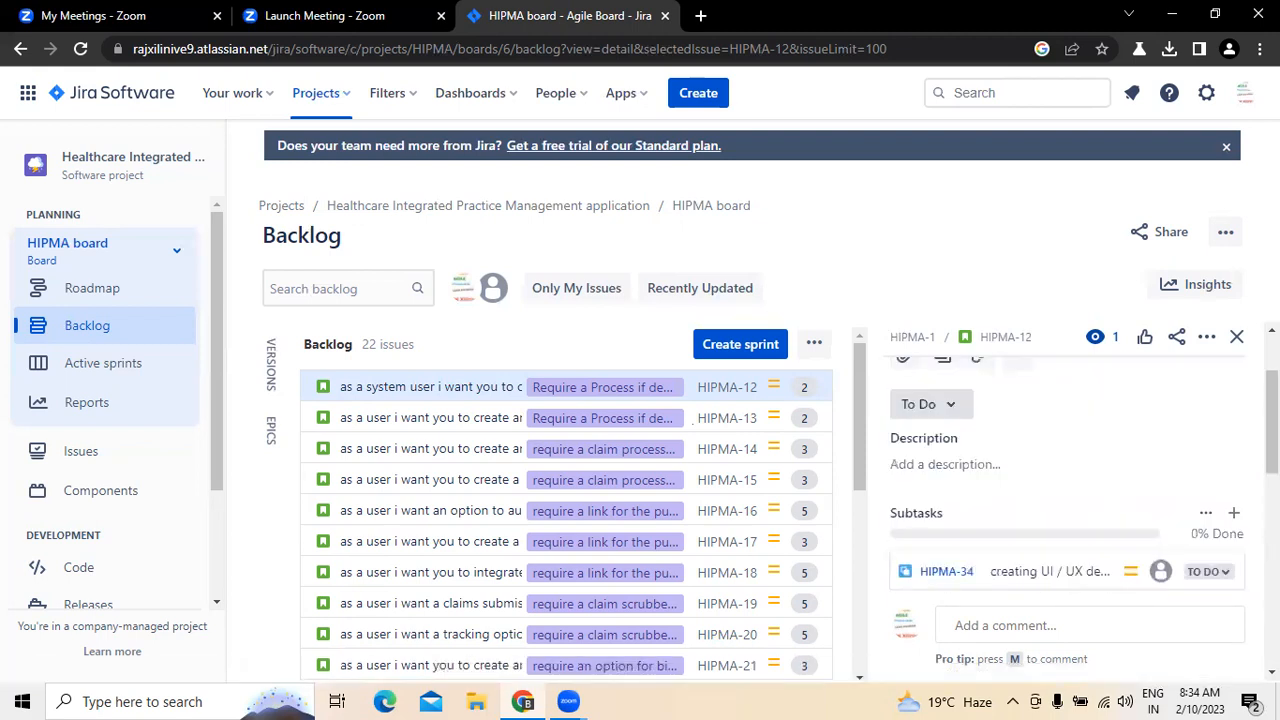
{"action": "scroll", "coordinate": [1067, 470], "scroll_direction": "up", "scroll_amount": 3}
{"action": "scroll", "coordinate": [1067, 470], "scroll_direction": "down", "scroll_amount": 6}
{"action": "scroll", "coordinate": [1160, 503], "scroll_direction": "down", "scroll_amount": 2}
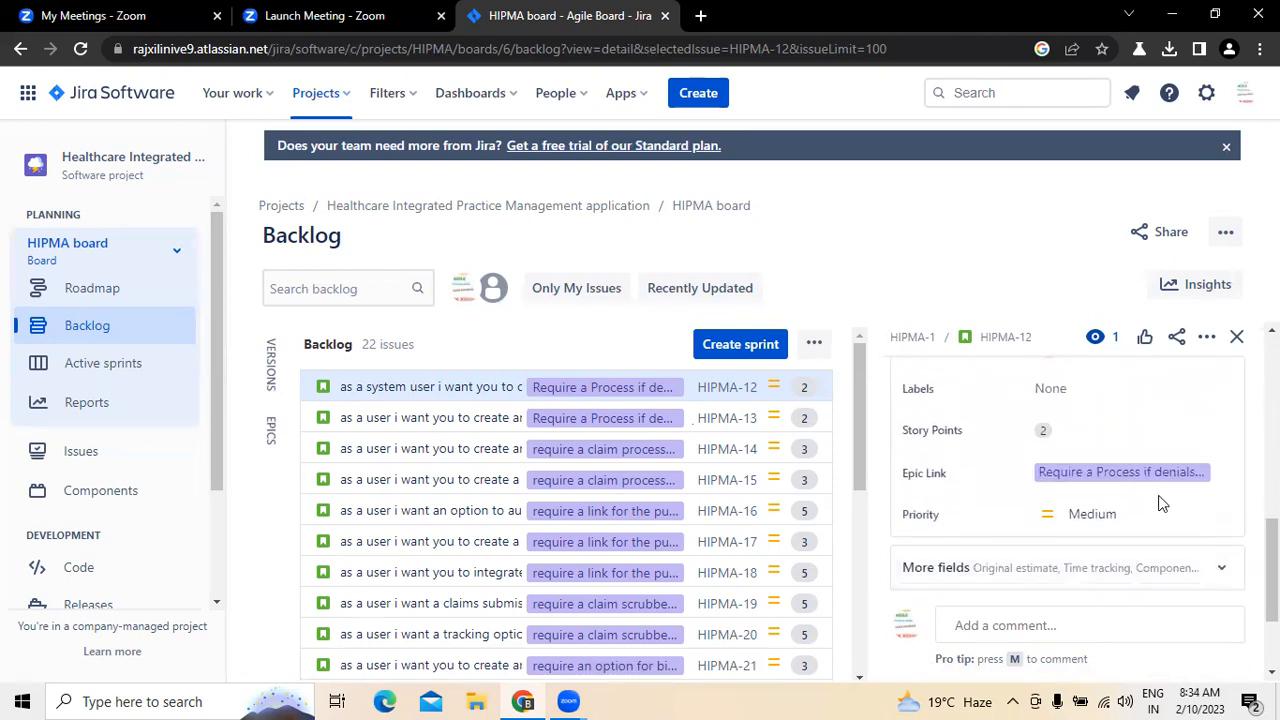
{"action": "scroll", "coordinate": [1160, 503], "scroll_direction": "down", "scroll_amount": 3}
{"action": "scroll", "coordinate": [1067, 500], "scroll_direction": "up", "scroll_amount": 5}
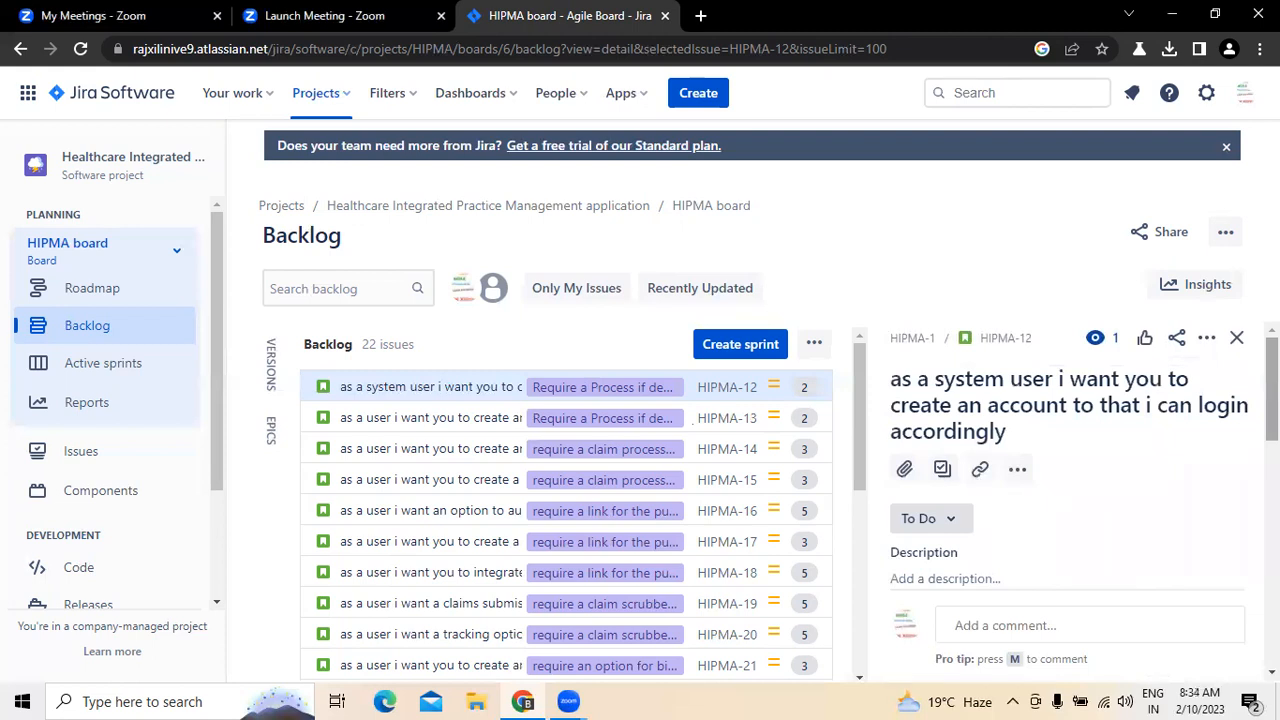
Step: Attach the image "scrum vs kanban vs xp" from the Desktop folder to the account-creation story
{"action": "left_click", "coordinate": [905, 470]}
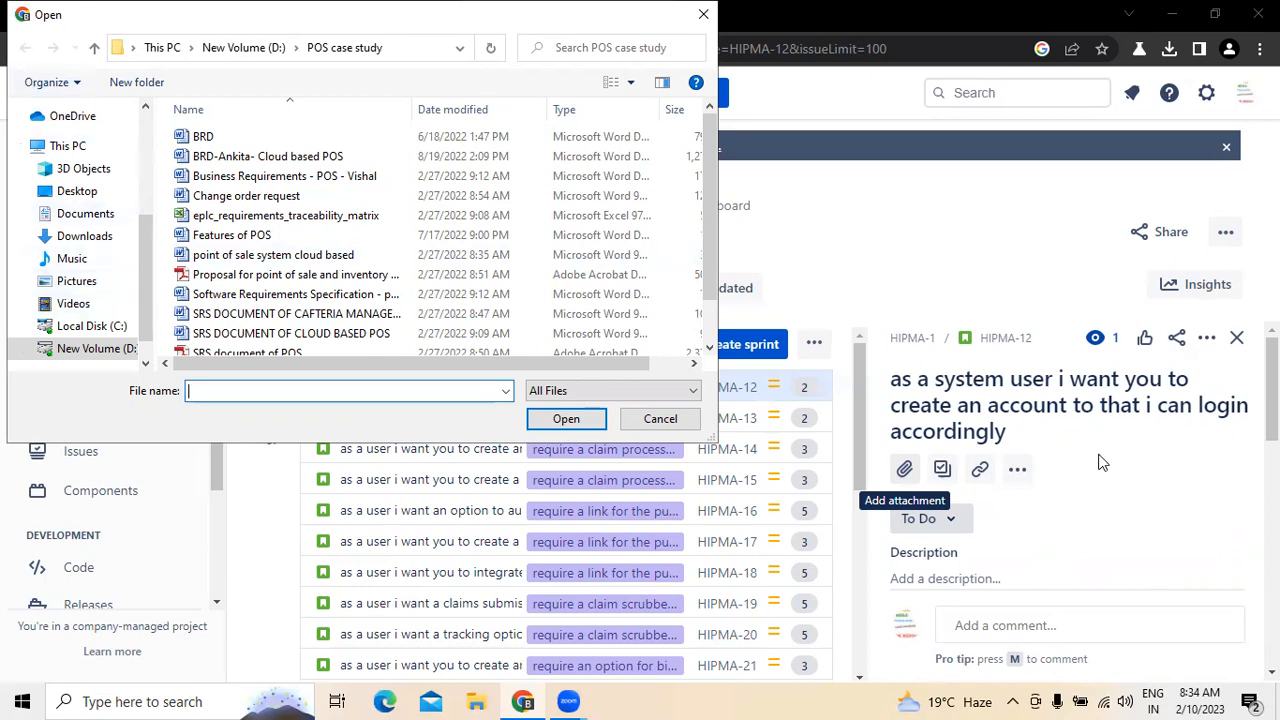
{"action": "left_click", "coordinate": [220, 148]}
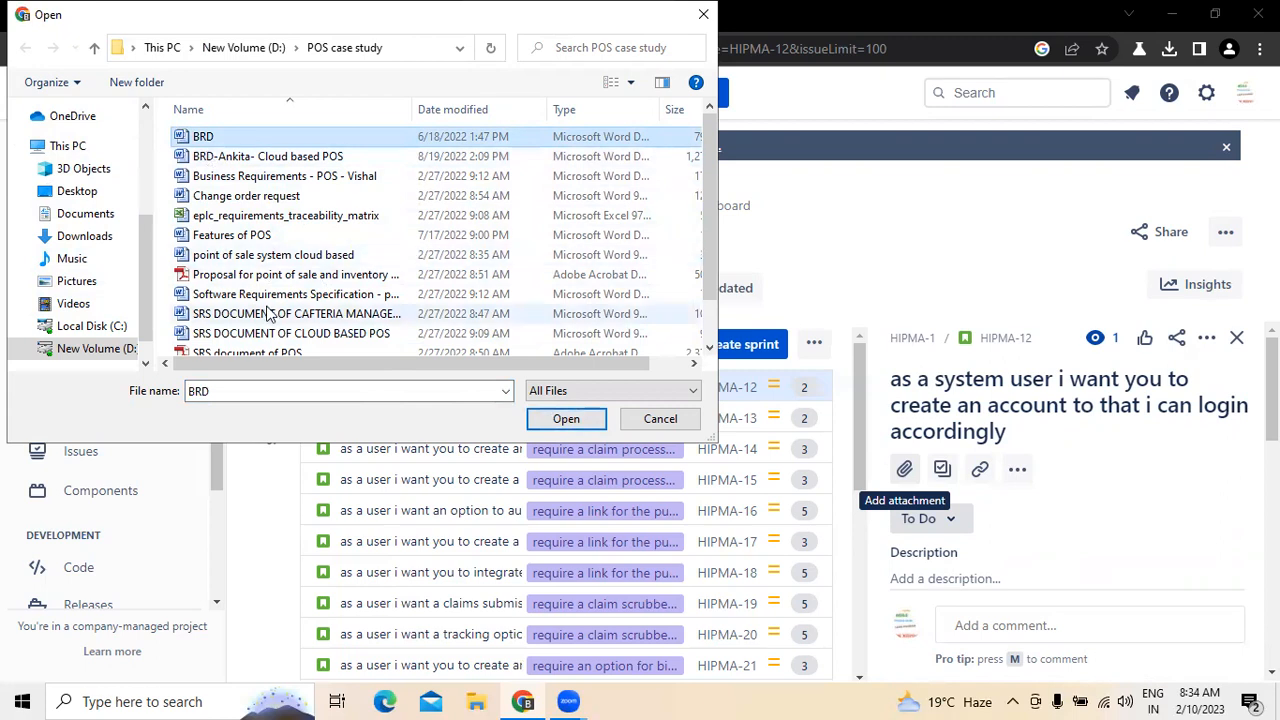
{"action": "left_click", "coordinate": [114, 352]}
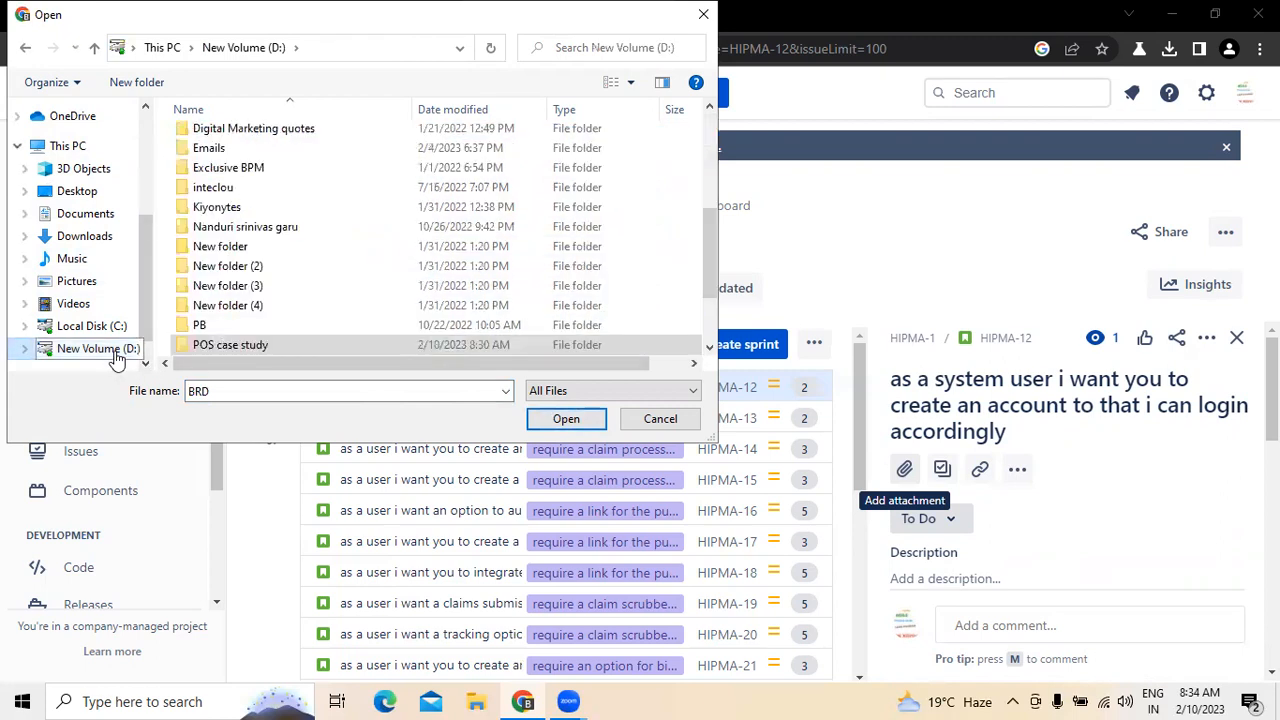
{"action": "left_click", "coordinate": [92, 198]}
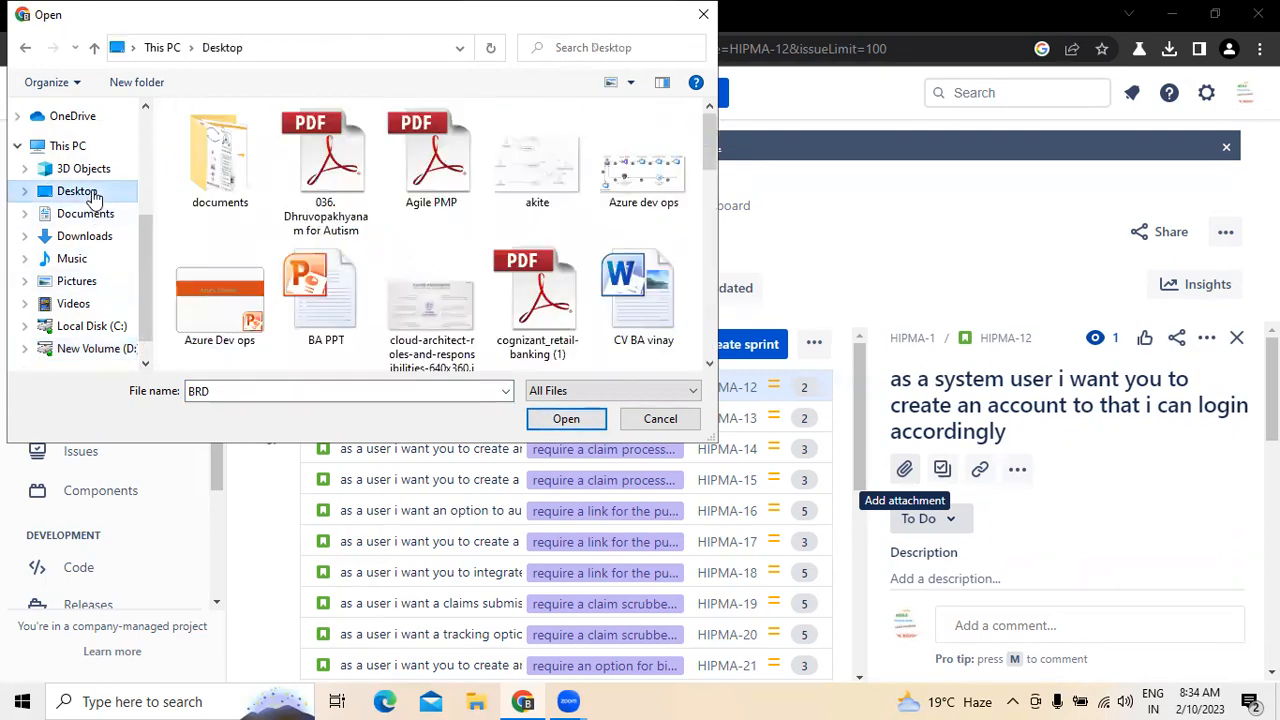
{"action": "left_click_drag", "start_coordinate": [712, 152], "coordinate": [712, 225]}
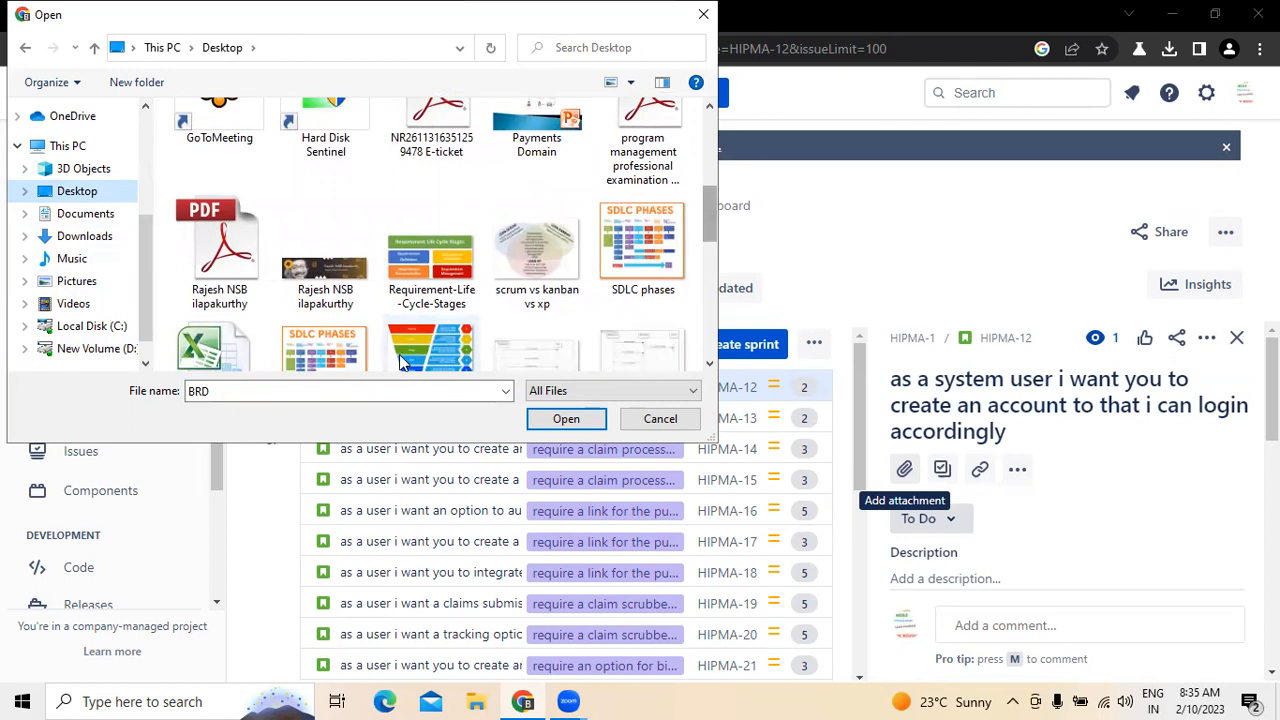
{"action": "left_click", "coordinate": [546, 285]}
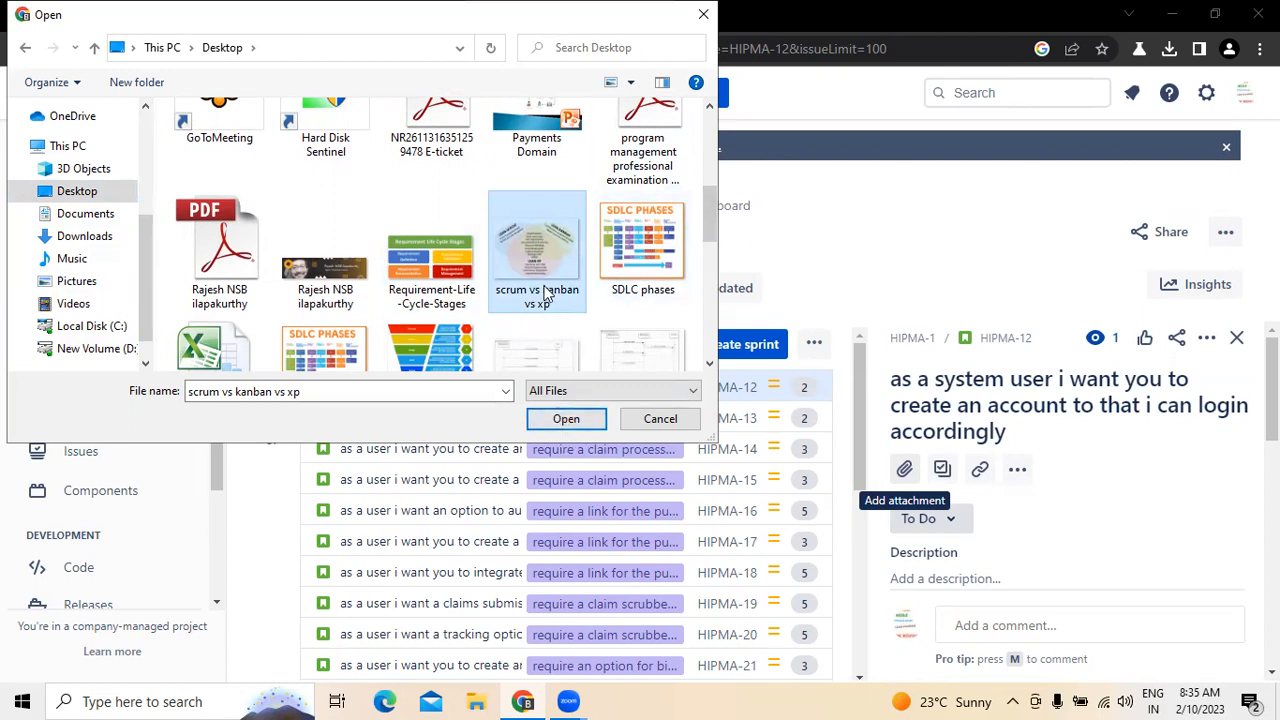
{"action": "left_click", "coordinate": [566, 418]}
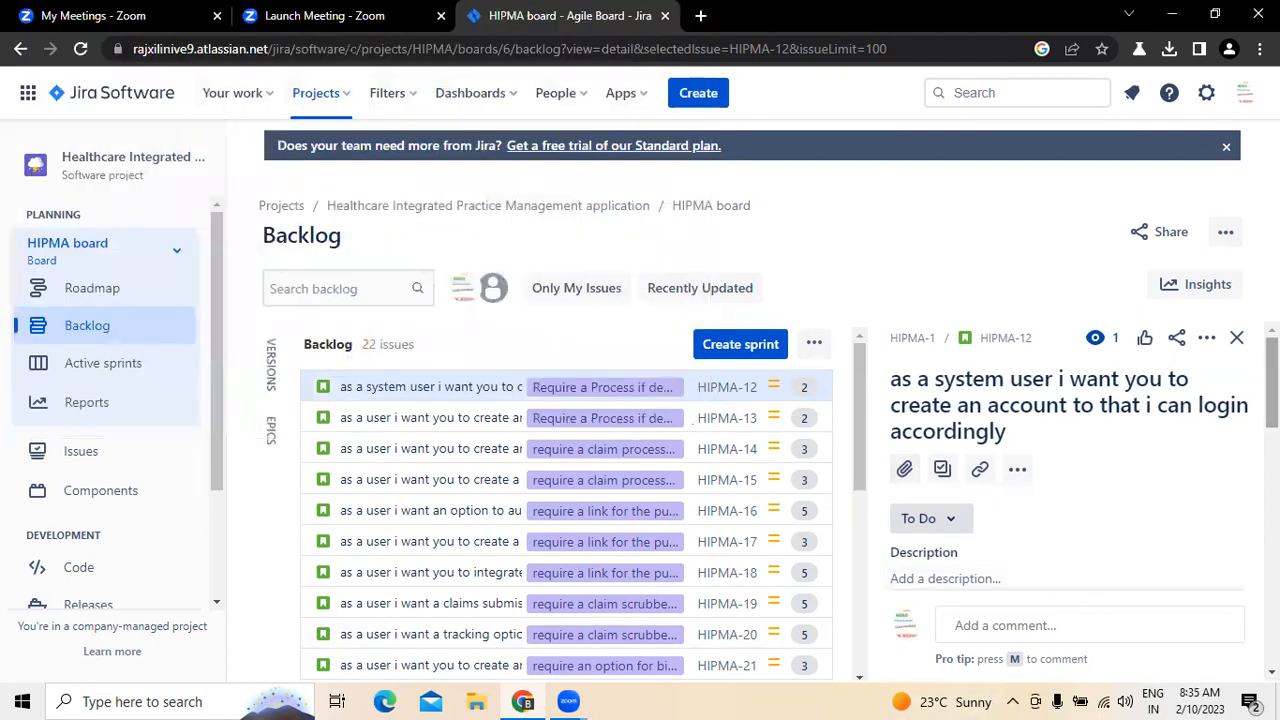
{"action": "left_click_drag", "start_coordinate": [1272, 422], "coordinate": [1272, 430]}
{"action": "mouse_move", "coordinate": [974, 496]}
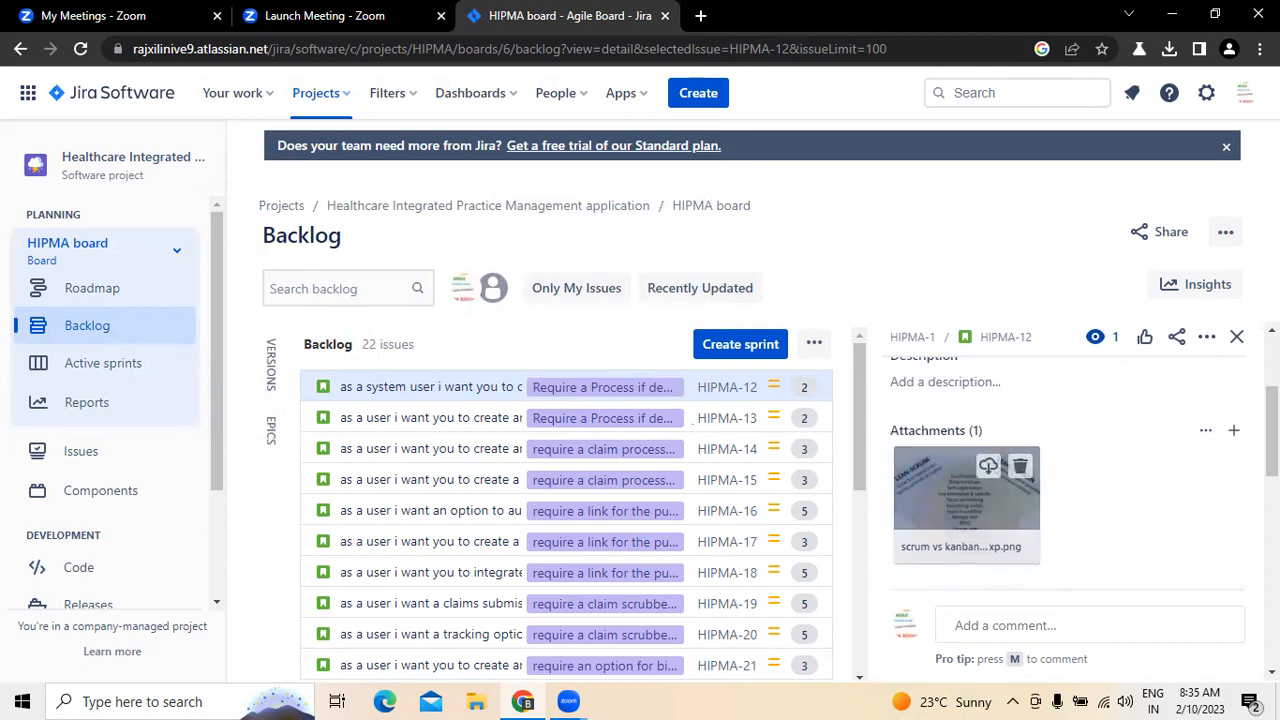
{"action": "left_click_drag", "start_coordinate": [1272, 430], "coordinate": [1272, 378]}
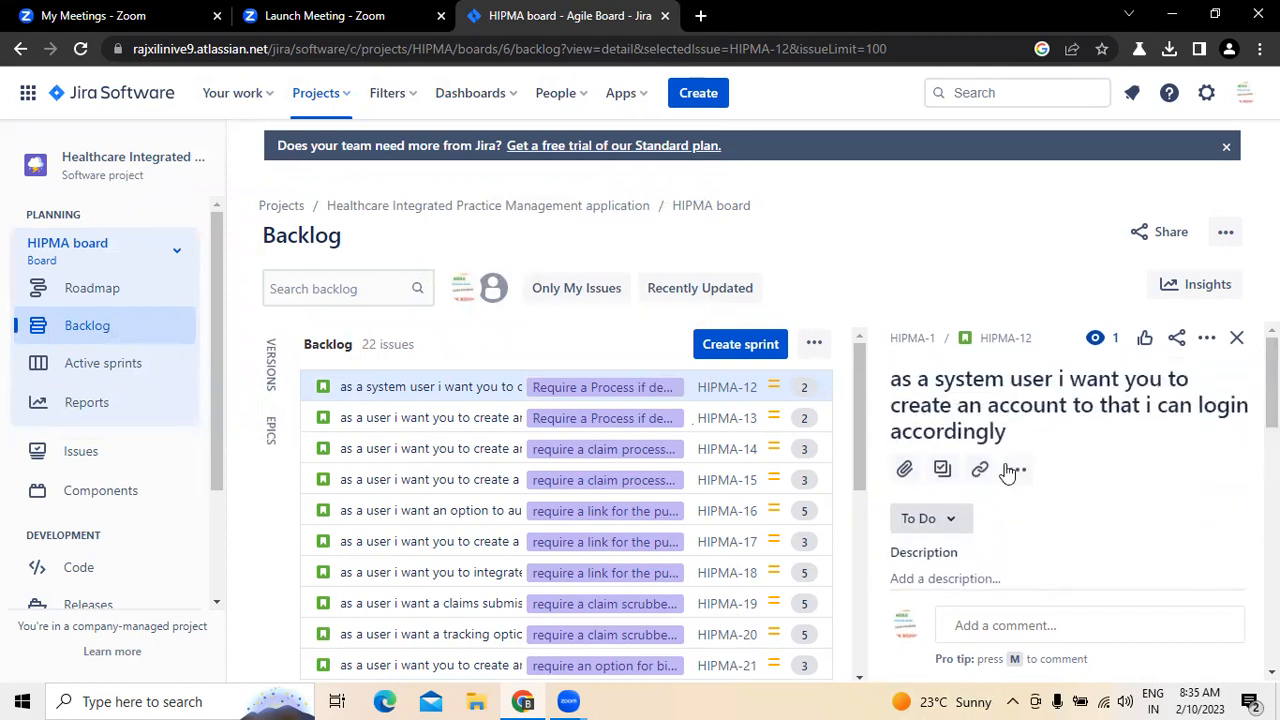
Step: Review the story's summary and attachment, and start subtask creation to view the subtask section
{"action": "left_click_drag", "start_coordinate": [893, 379], "coordinate": [1031, 437]}
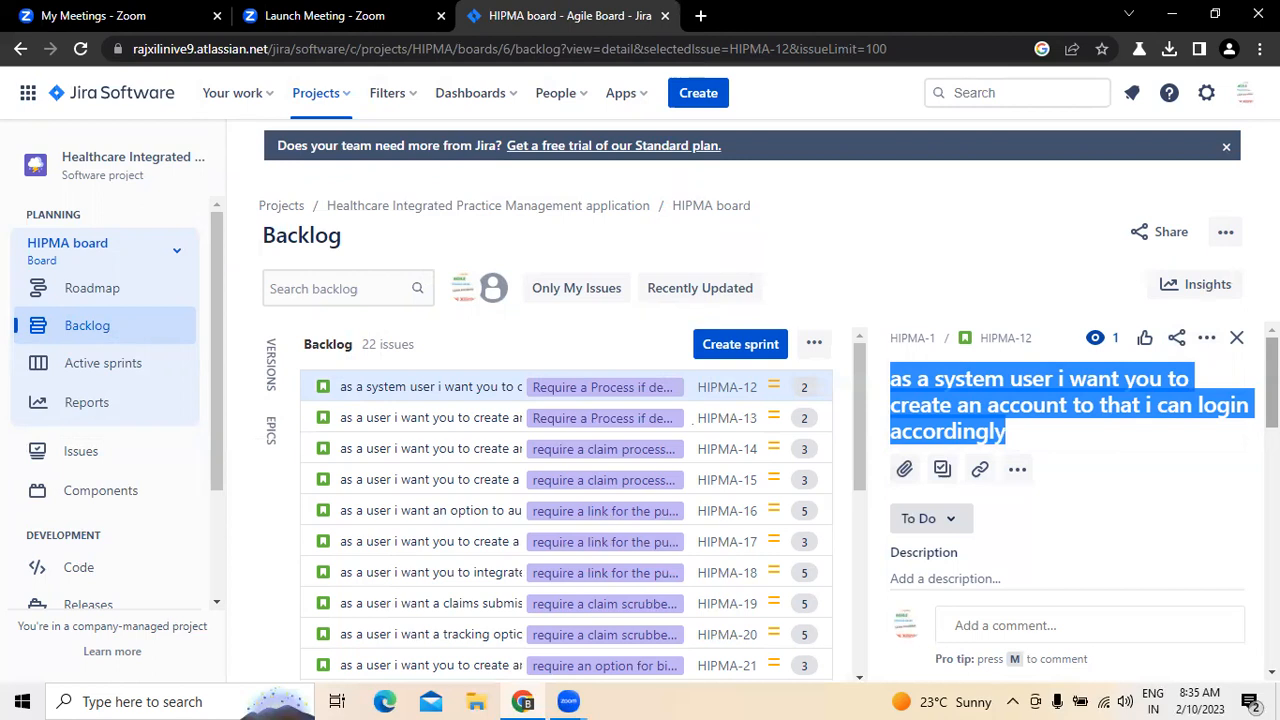
{"action": "scroll", "coordinate": [926, 510], "scroll_direction": "down", "scroll_amount": 3}
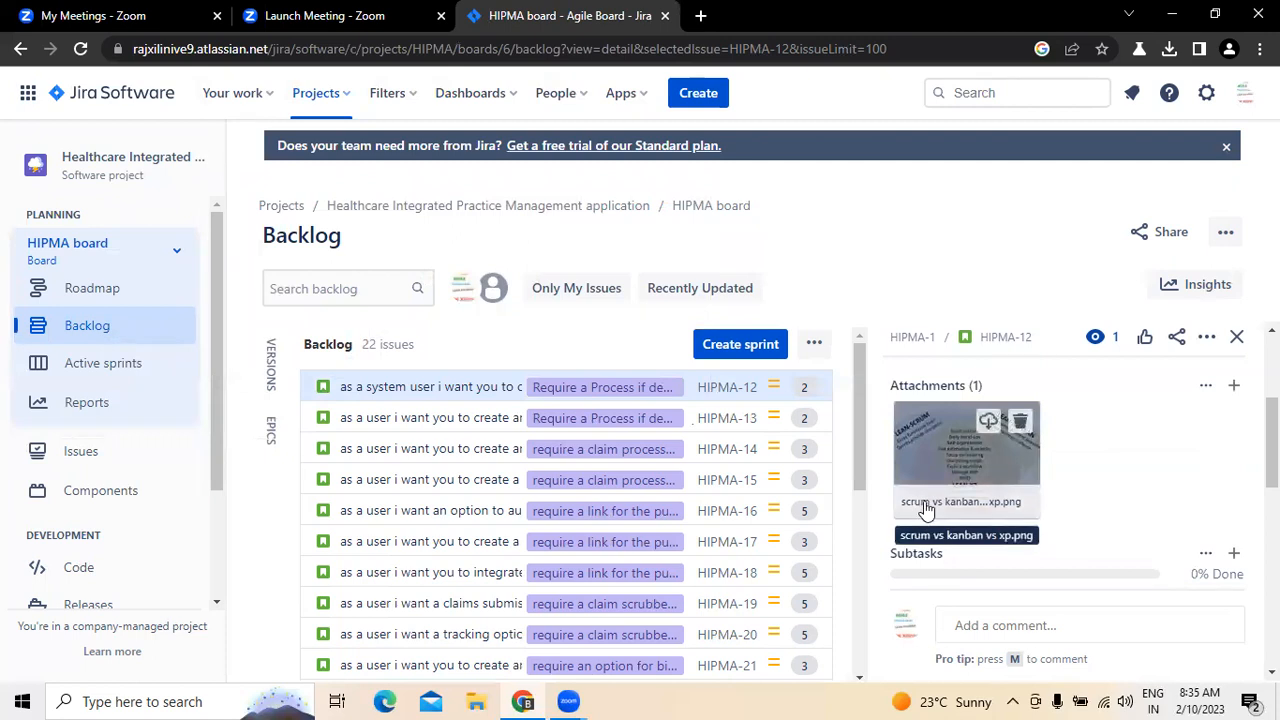
{"action": "left_click_drag", "start_coordinate": [1272, 443], "coordinate": [1272, 382]}
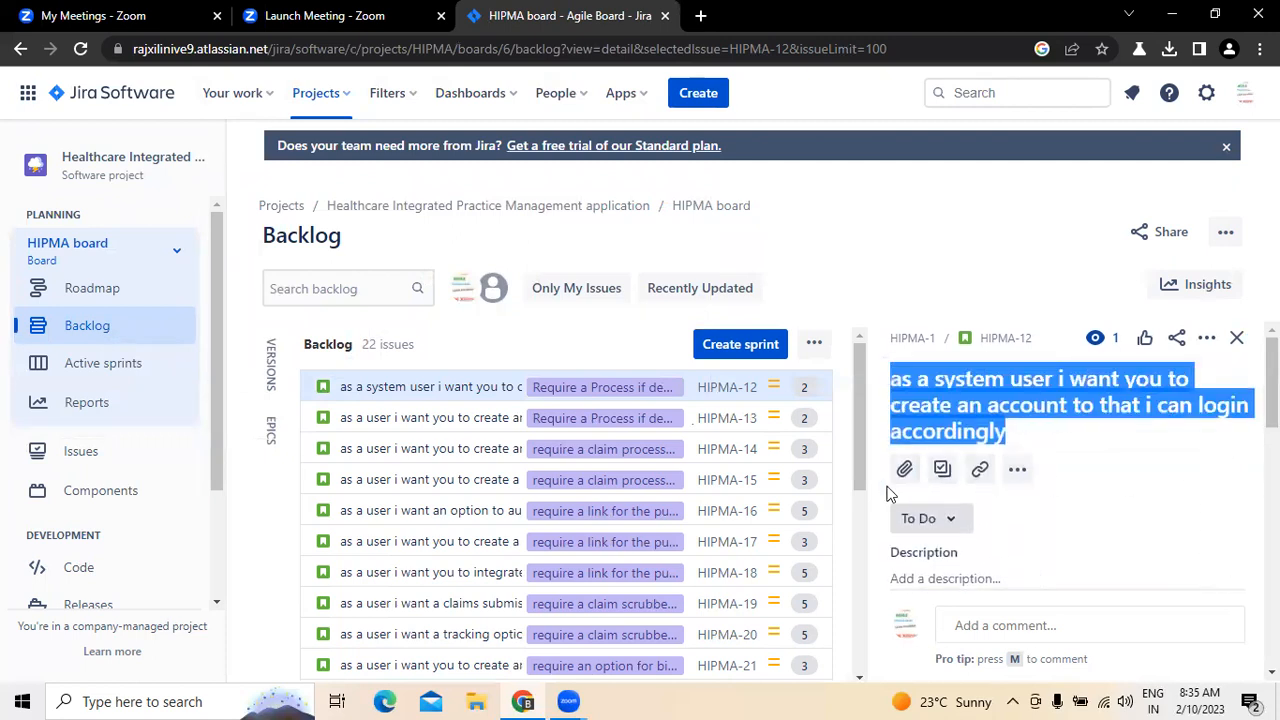
{"action": "left_click", "coordinate": [942, 470]}
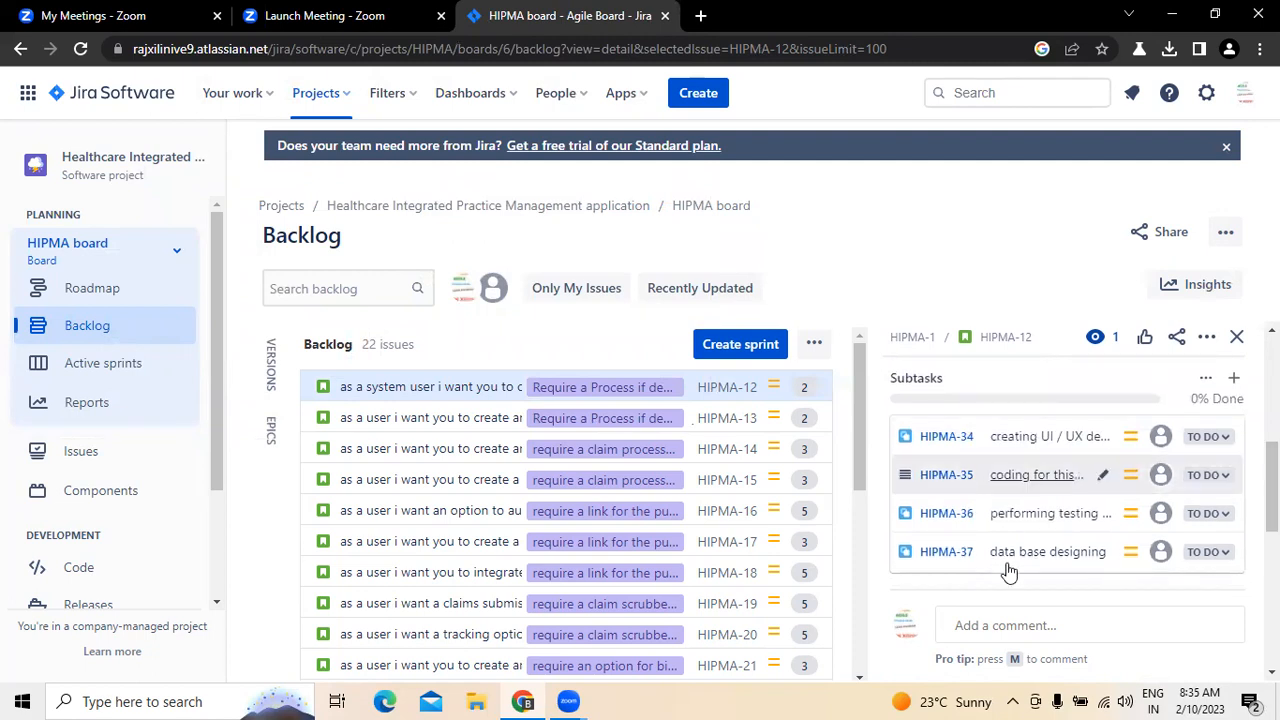
{"action": "left_click_drag", "start_coordinate": [1272, 487], "coordinate": [1272, 367]}
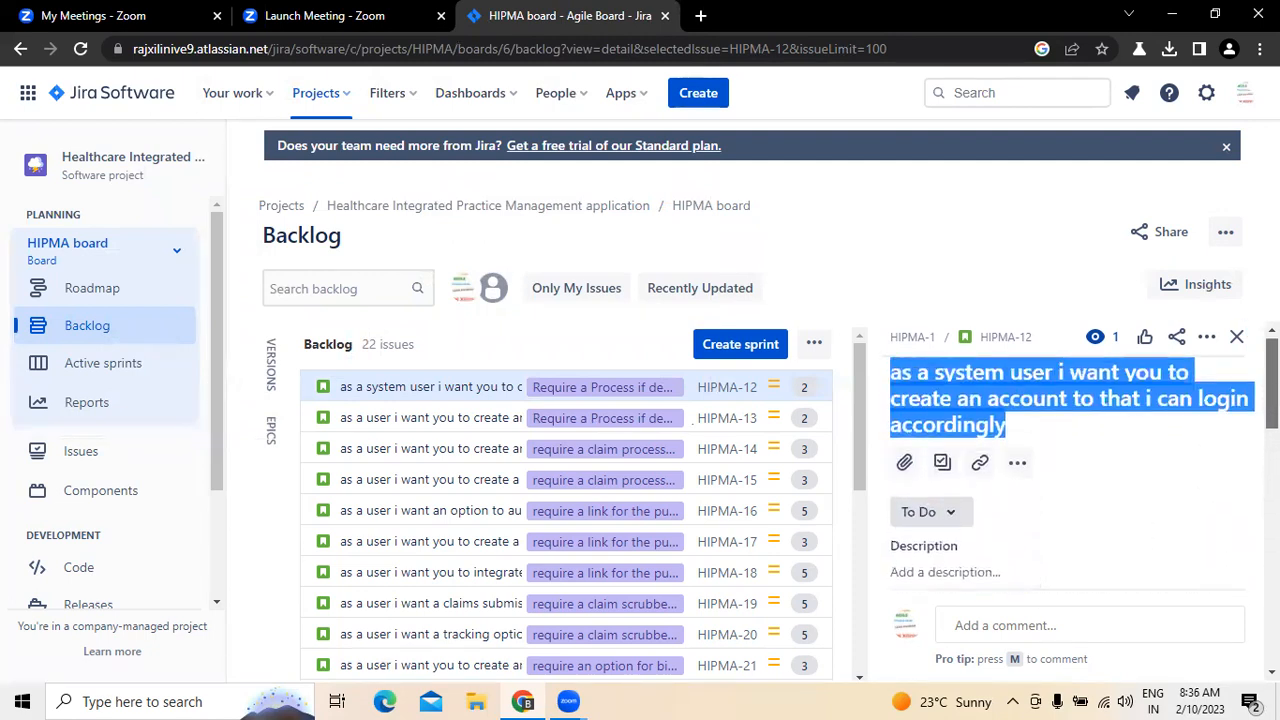
{"action": "left_click", "coordinate": [980, 465]}
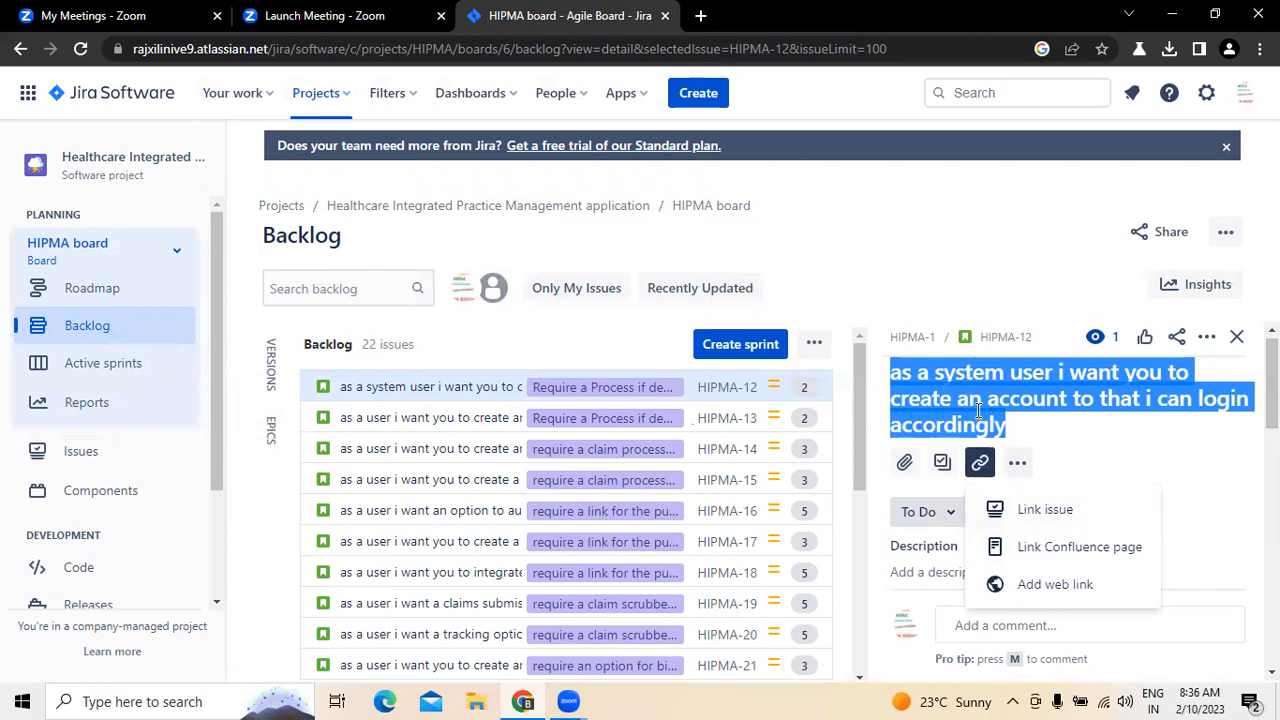
{"action": "left_click", "coordinate": [1045, 509]}
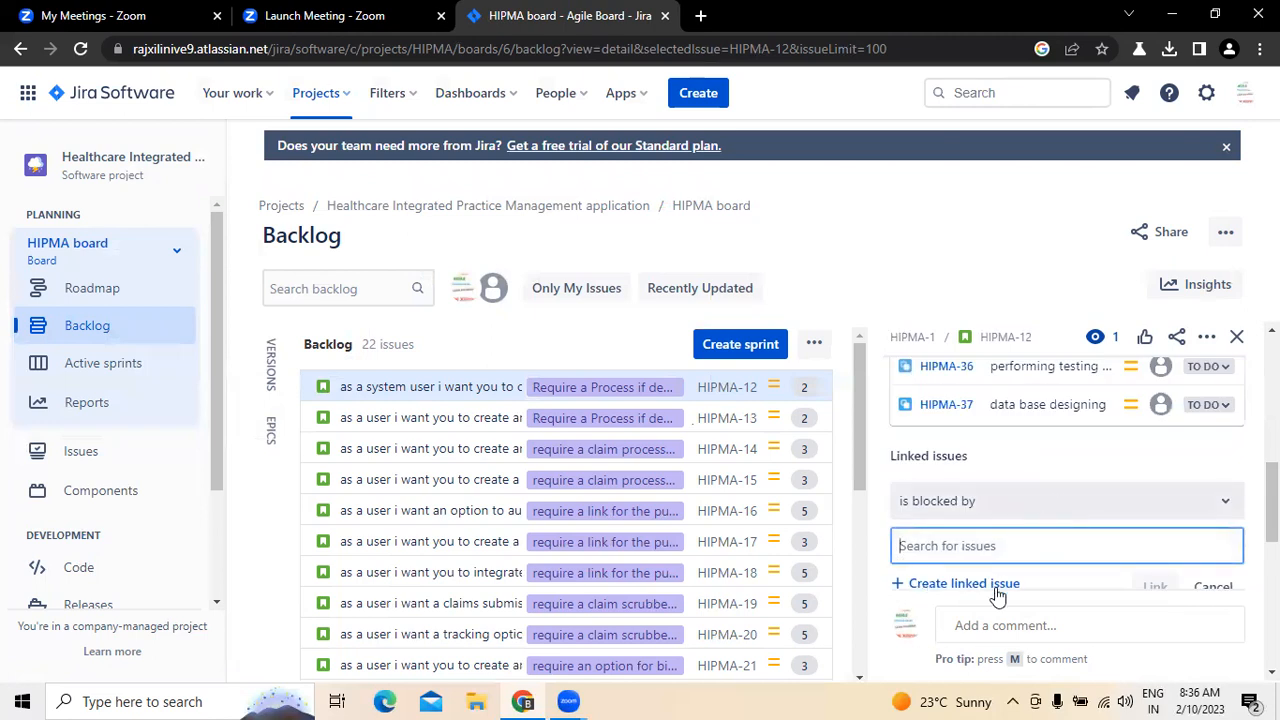
{"action": "left_click_drag", "start_coordinate": [1272, 520], "coordinate": [1272, 540]}
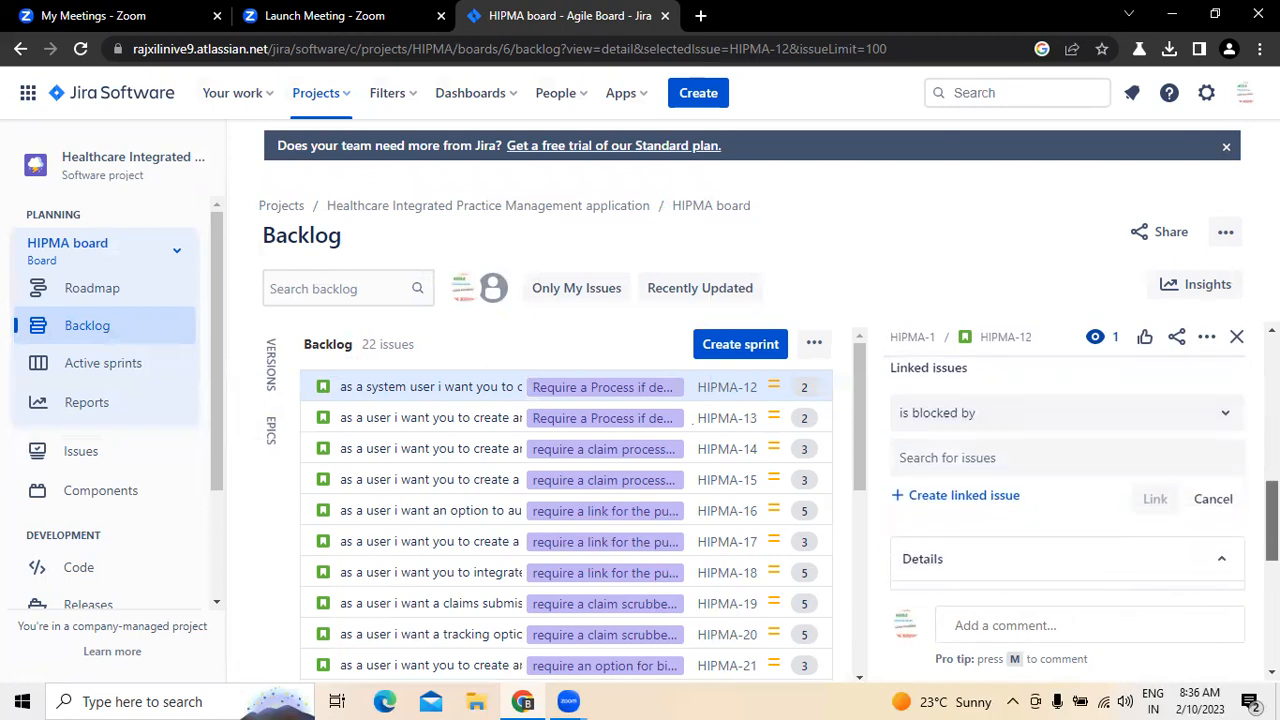
{"action": "left_click", "coordinate": [974, 458]}
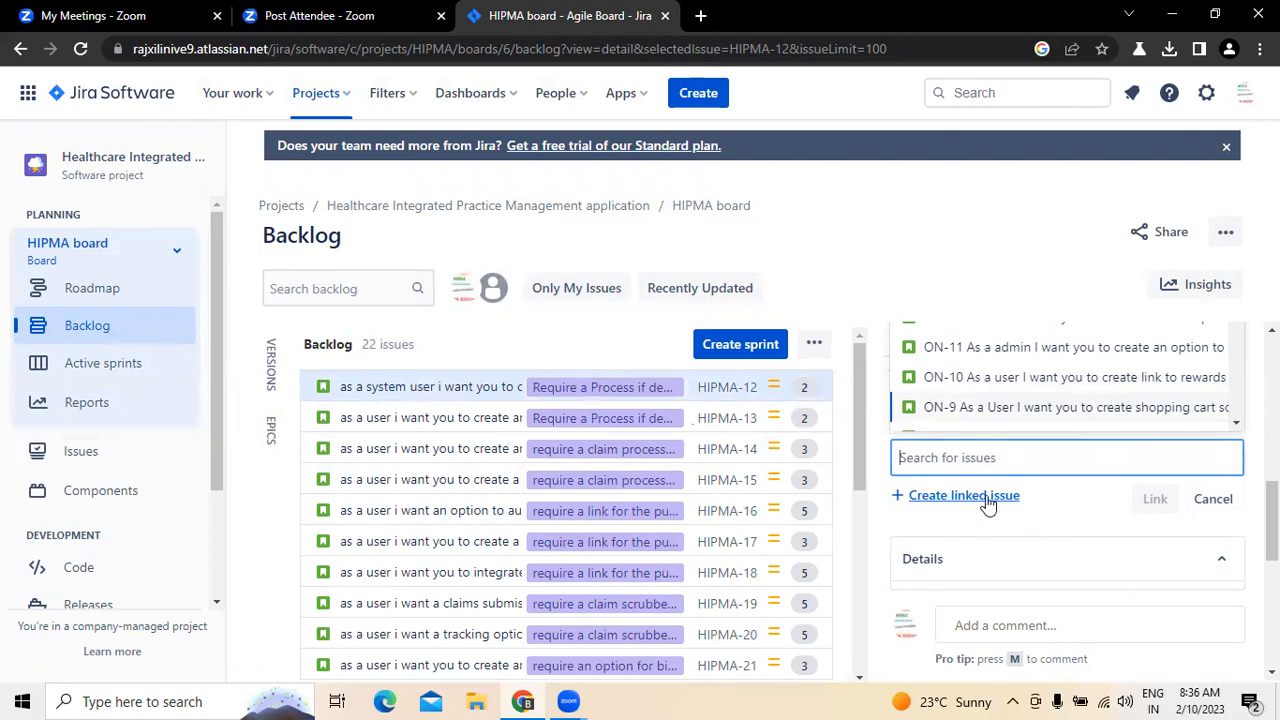
{"action": "left_click", "coordinate": [1201, 501]}
{"action": "scroll", "coordinate": [1067, 476], "scroll_direction": "up", "scroll_amount": 5}
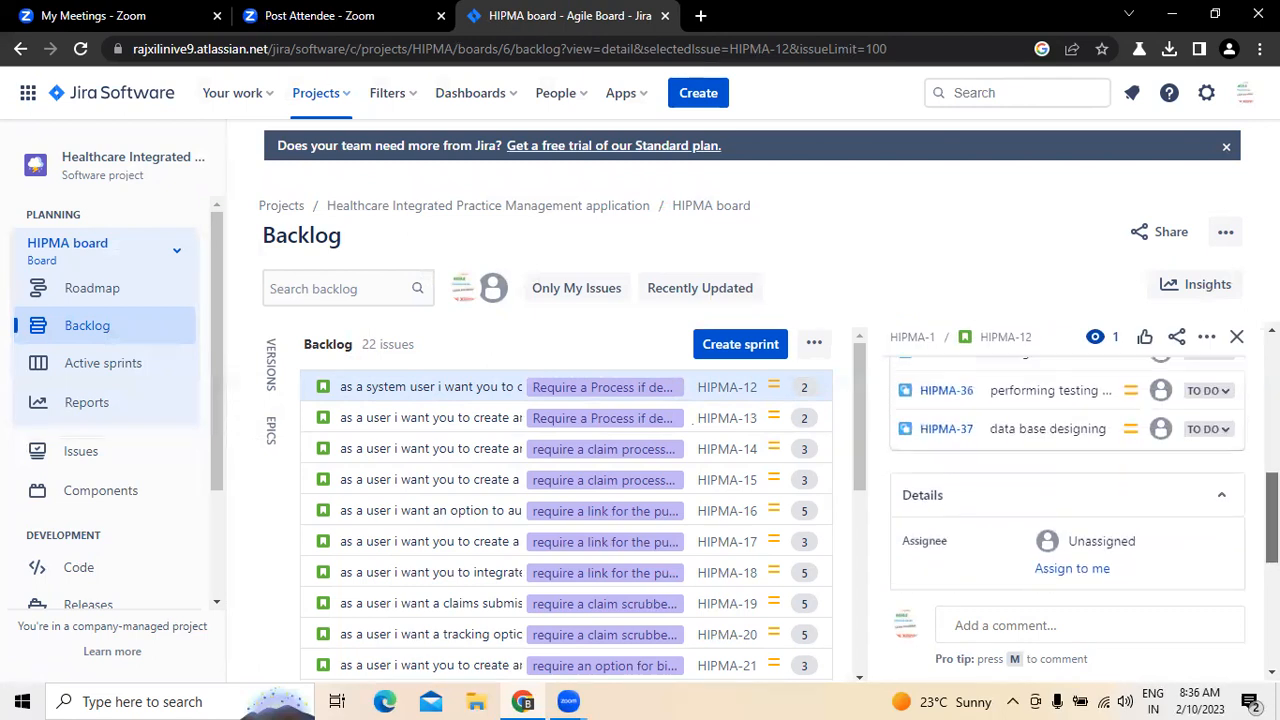
{"action": "scroll", "coordinate": [1067, 476], "scroll_direction": "up", "scroll_amount": 2}
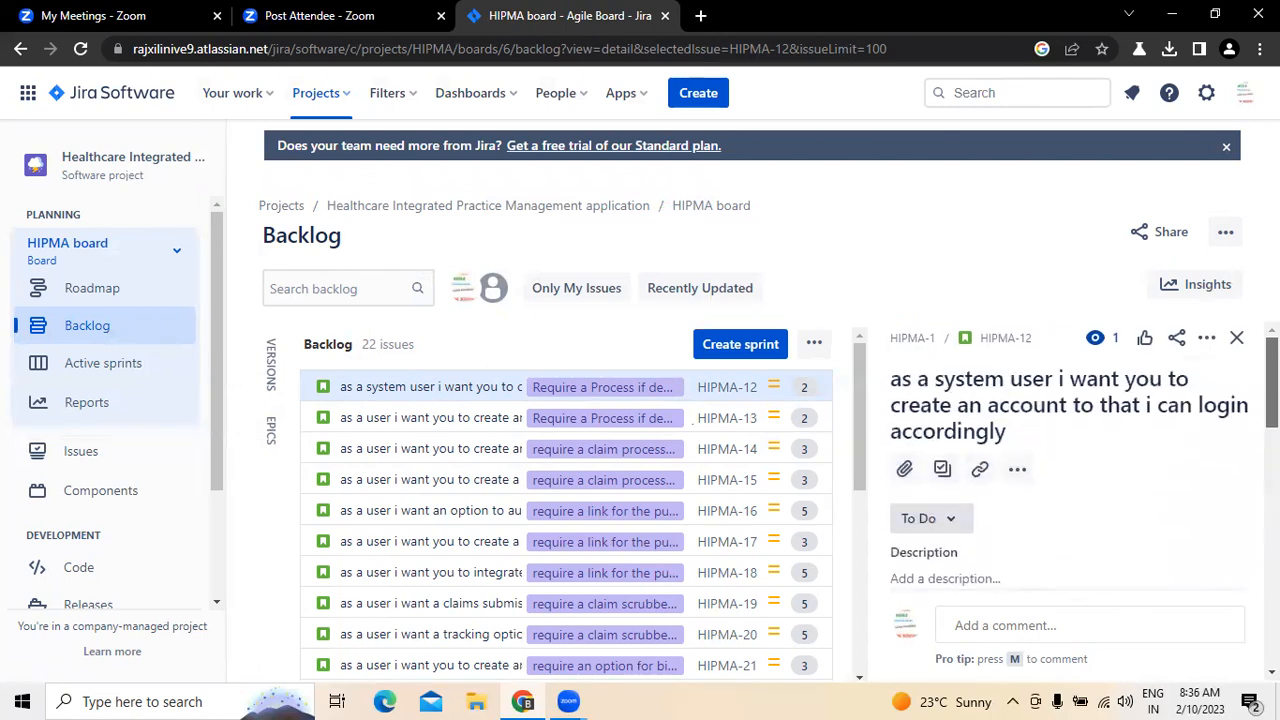
Step: Check the linking options for the account-creation story and close its detail view
{"action": "left_click", "coordinate": [981, 473]}
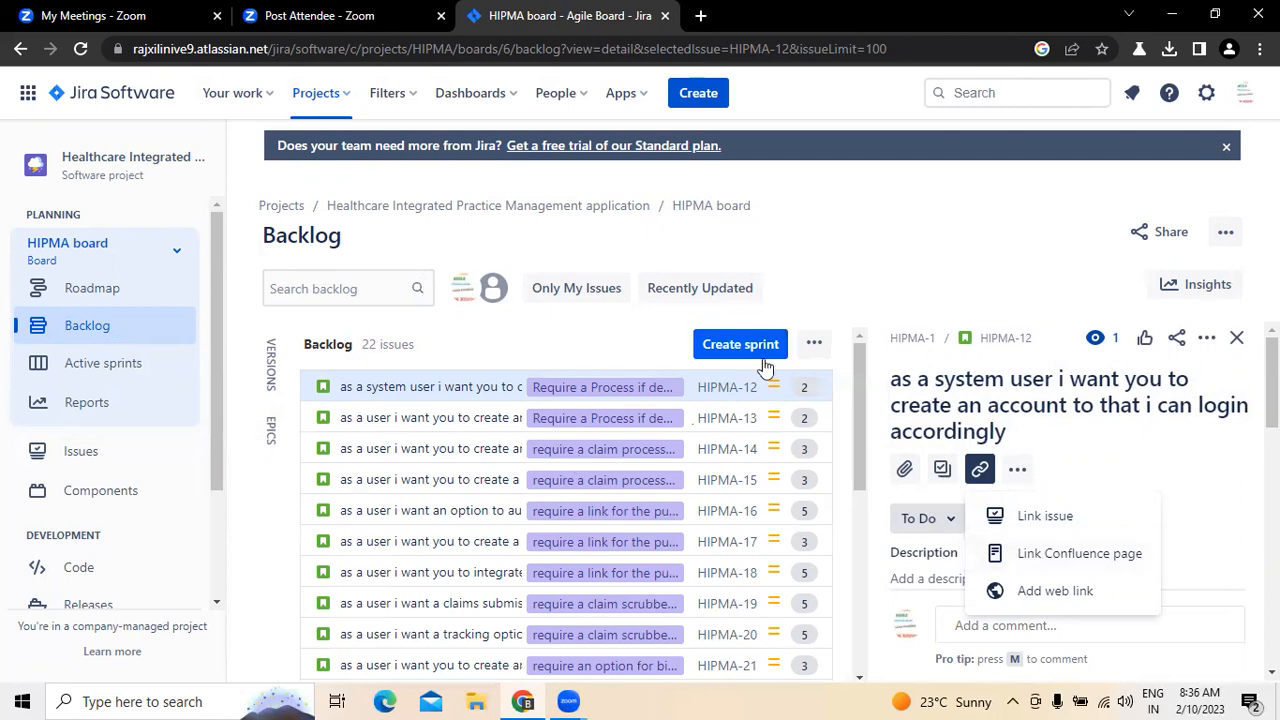
{"action": "left_click", "coordinate": [1238, 340]}
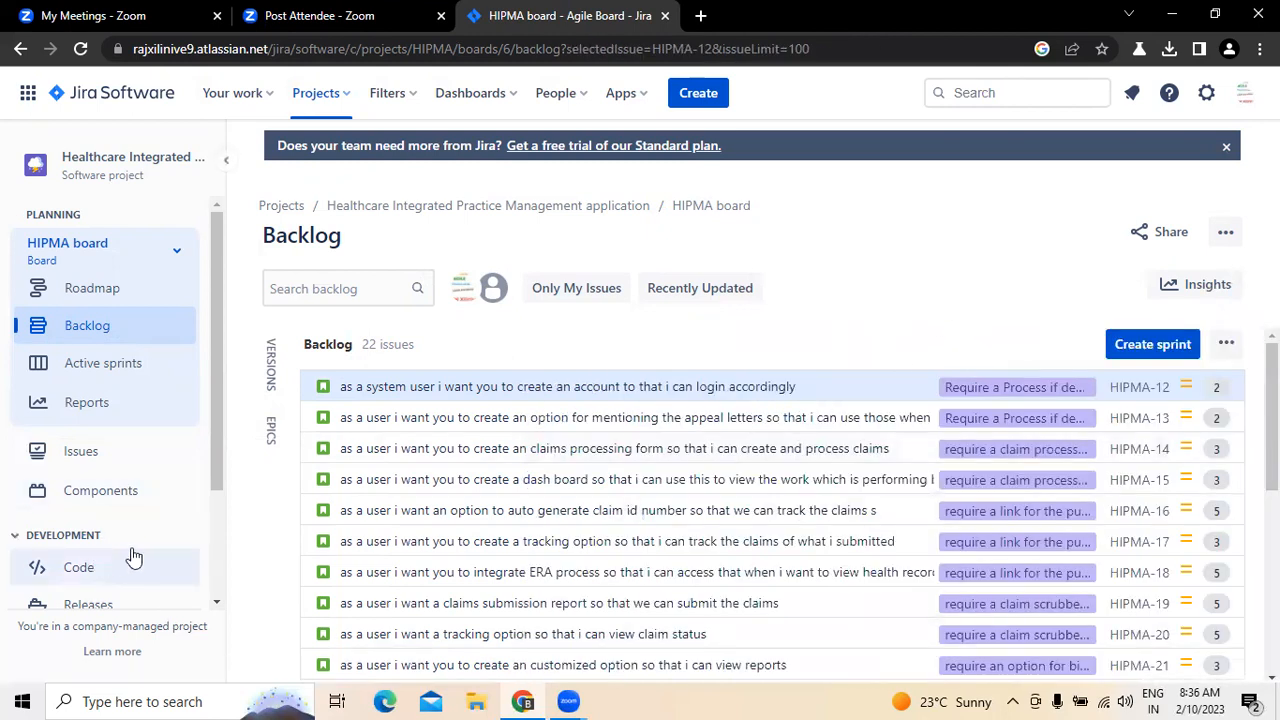
Step: Open the project pages and start creating a new Confluence space to connect to the project
{"action": "left_click_drag", "start_coordinate": [214, 463], "coordinate": [206, 583]}
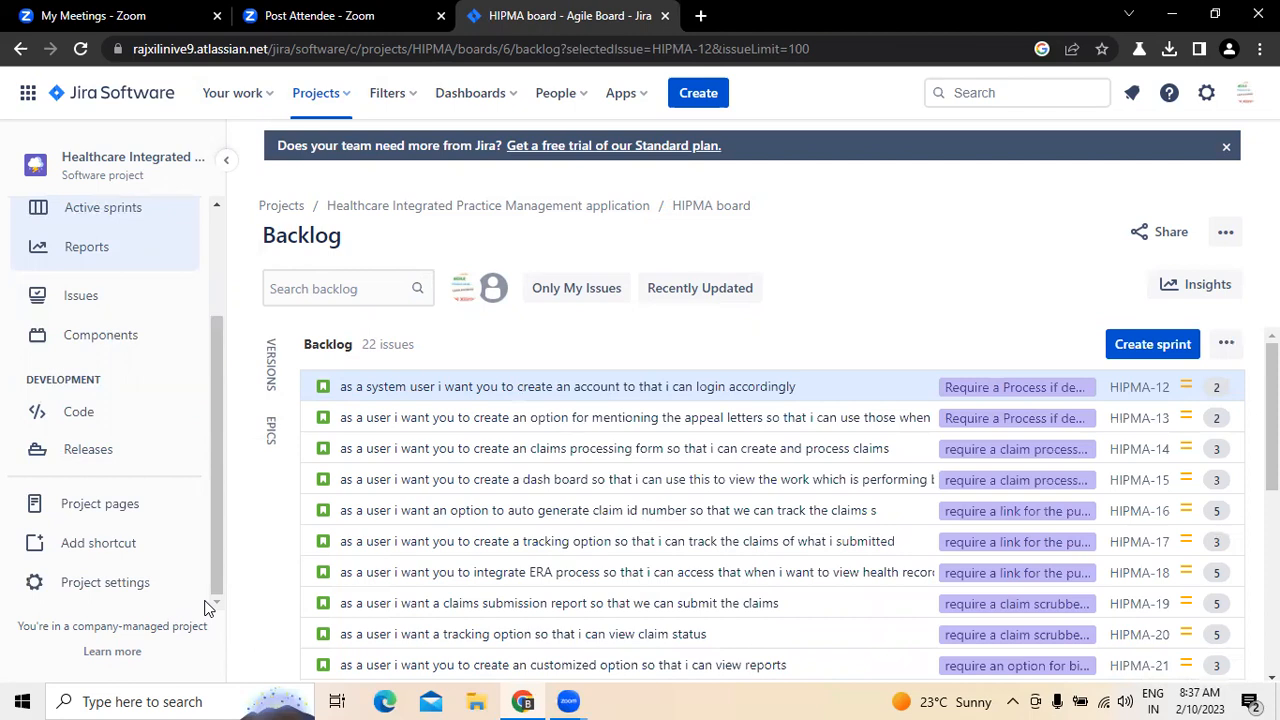
{"action": "left_click", "coordinate": [108, 517]}
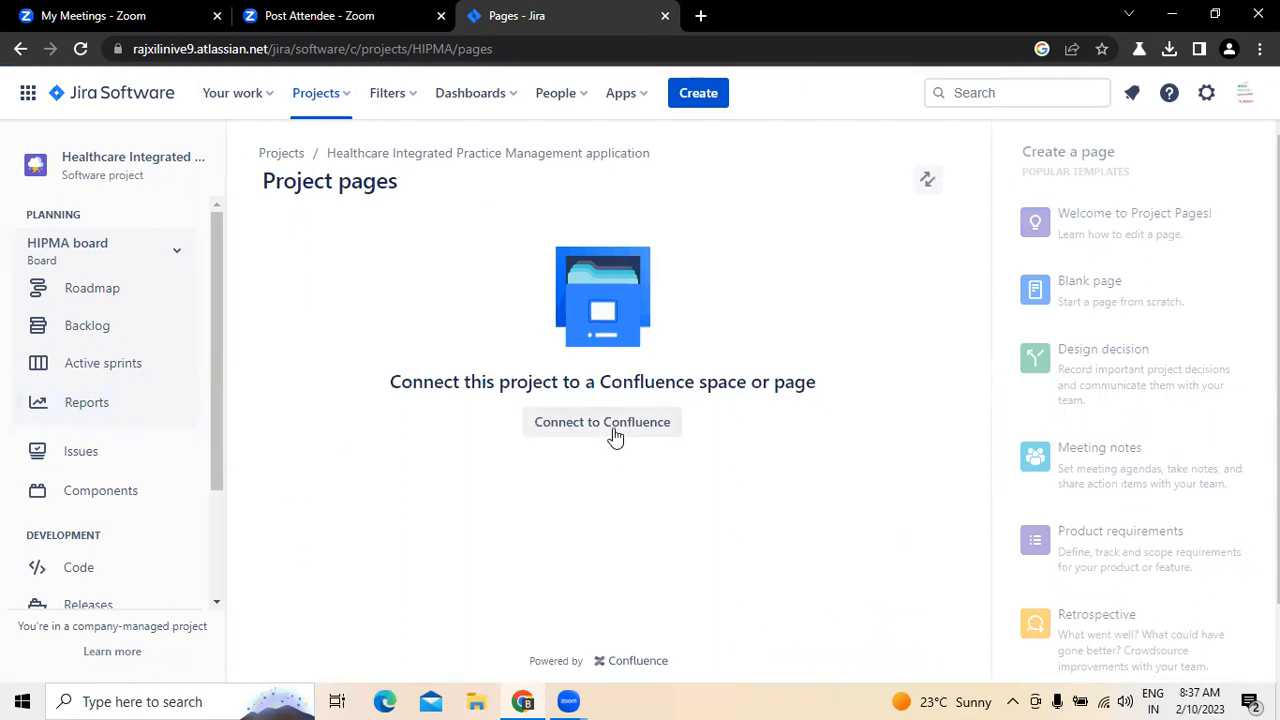
{"action": "left_click", "coordinate": [610, 428]}
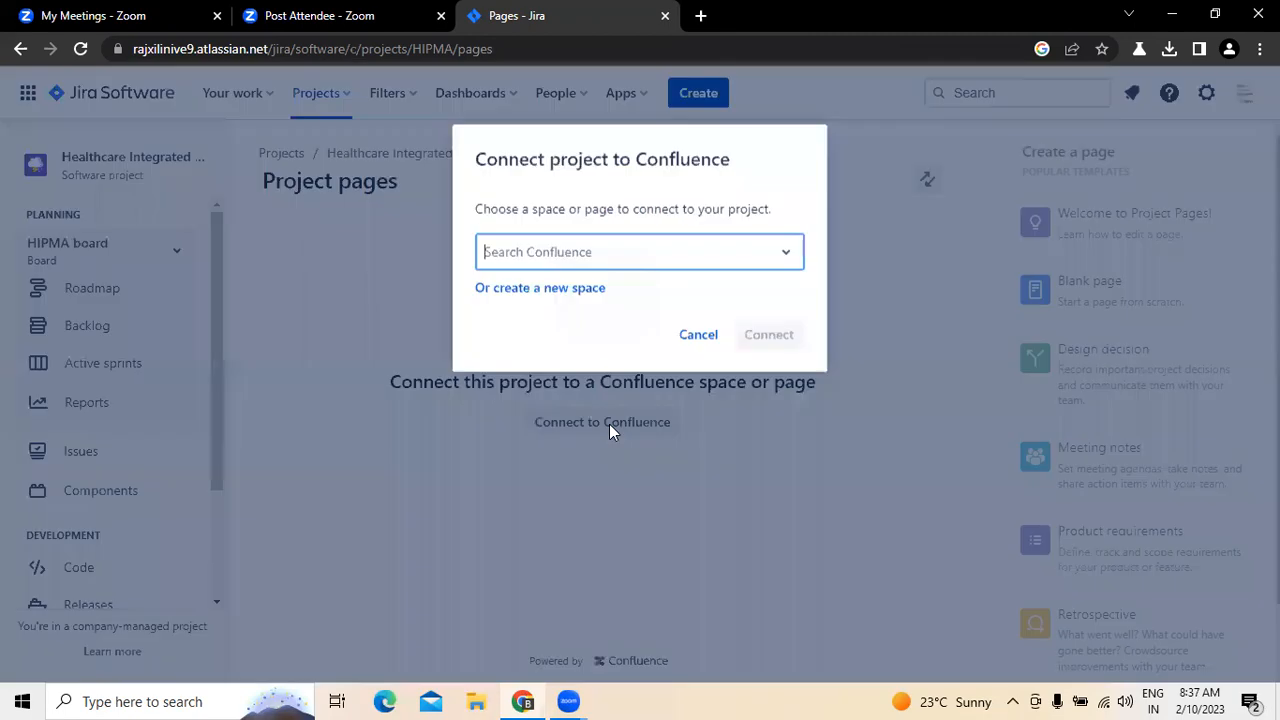
{"action": "left_click", "coordinate": [572, 289]}
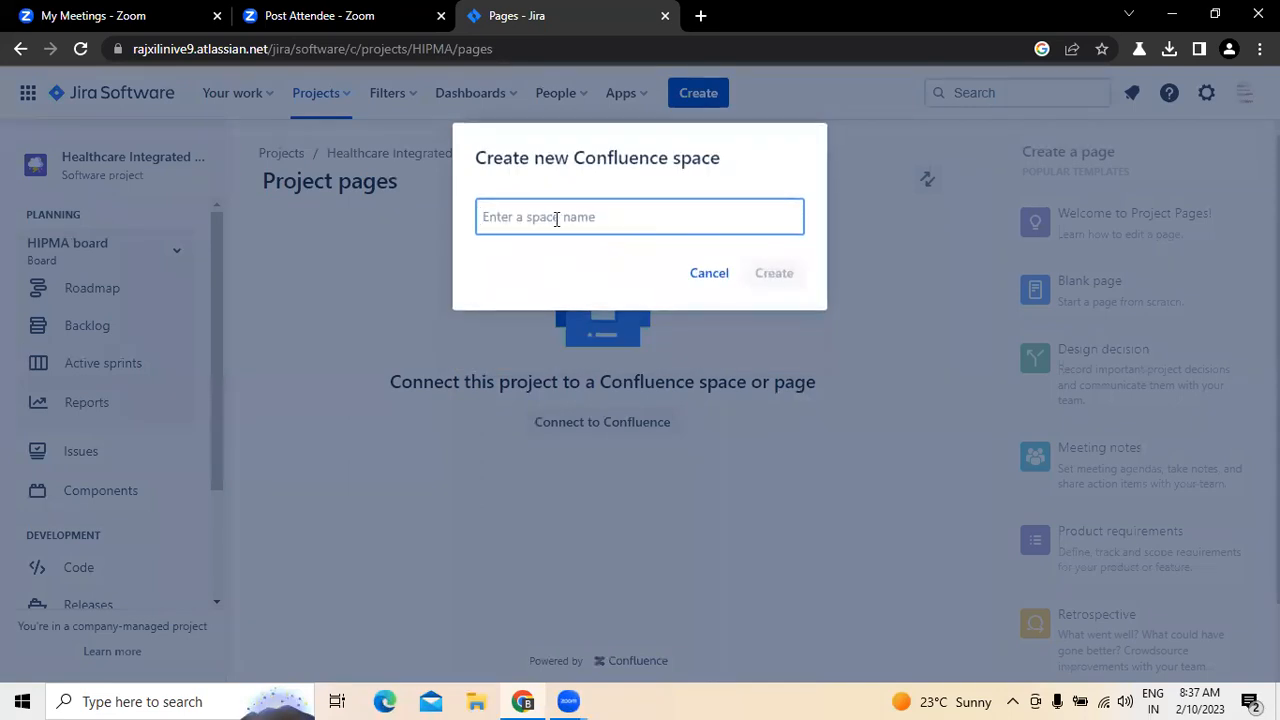
Step: Name the new Confluence space "healthcare integrated practice management", correcting its spelling, and create it
{"action": "type", "text": "healthcare intergrated"}
{"action": "right_click", "coordinate": [564, 218]}
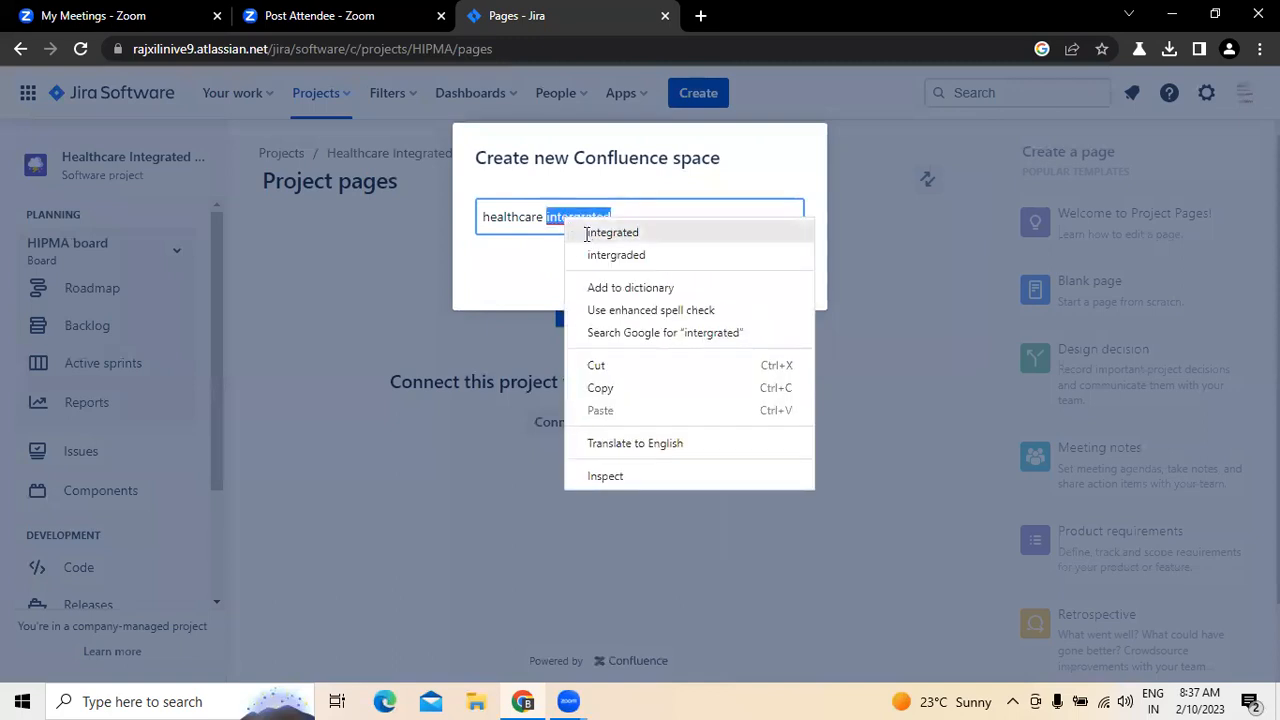
{"action": "left_click", "coordinate": [612, 232]}
{"action": "type", "text": "prac"}
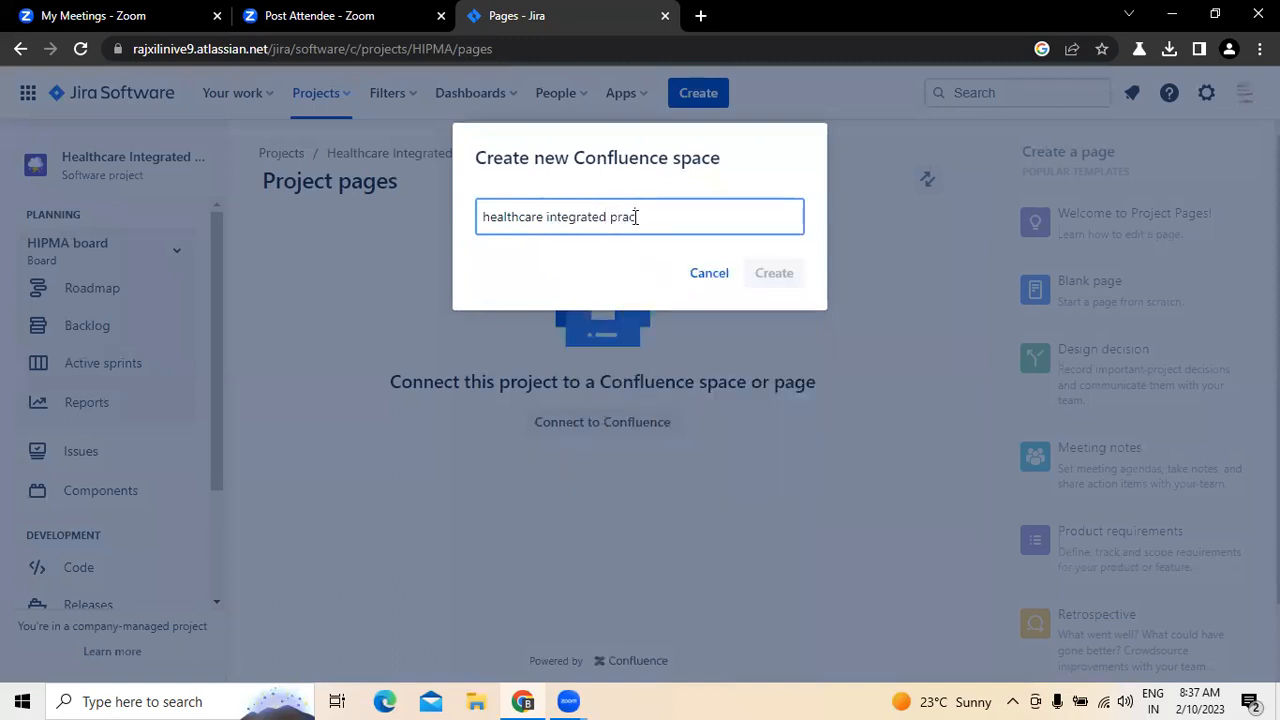
{"action": "type", "text": "tise management"}
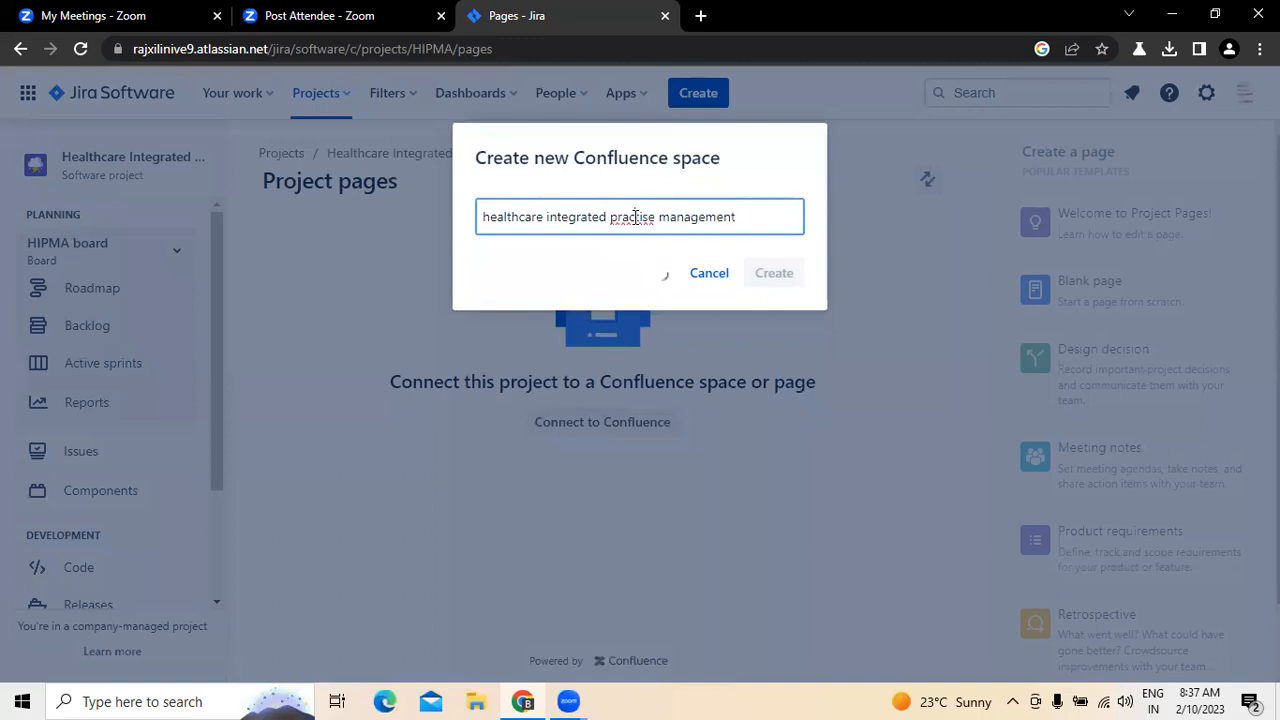
{"action": "right_click", "coordinate": [634, 216]}
{"action": "left_click", "coordinate": [662, 235]}
{"action": "left_click", "coordinate": [753, 207]}
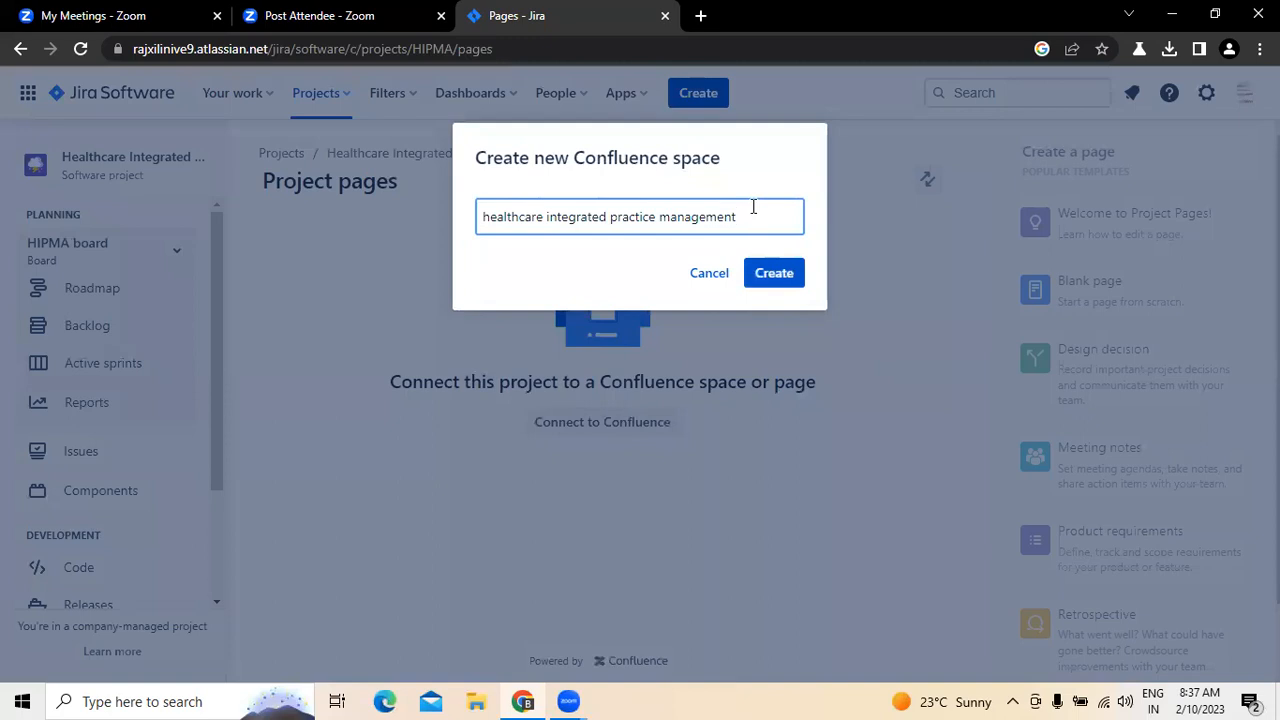
{"action": "left_click", "coordinate": [768, 275]}
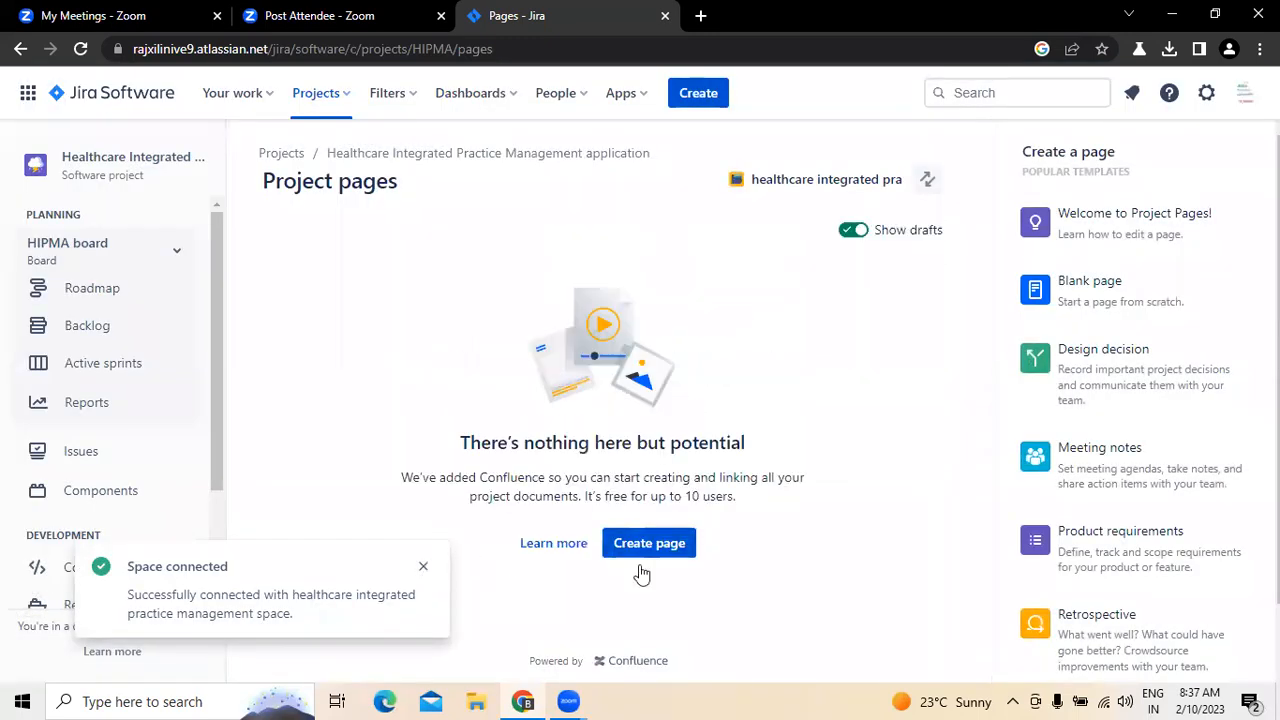
{"action": "left_click", "coordinate": [421, 568]}
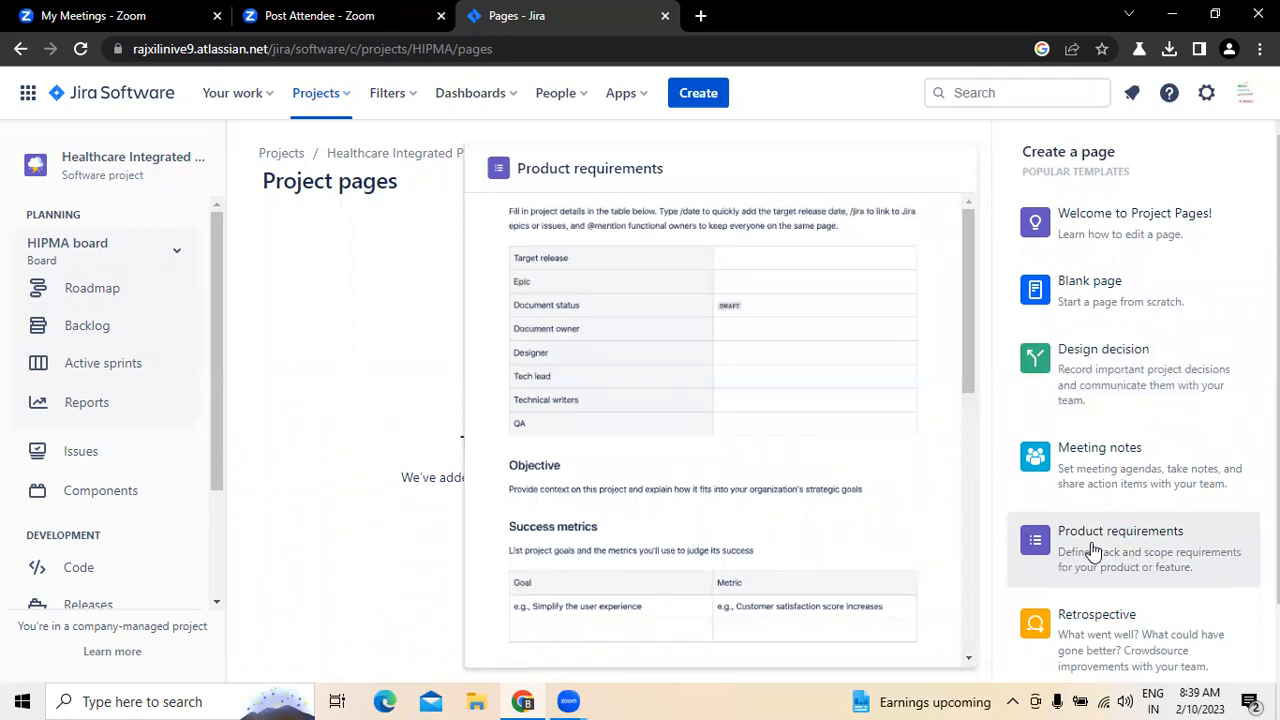
Step: Look through the page templates, create a page from the Meeting notes template and dismiss the community group notice
{"action": "scroll", "coordinate": [1094, 552], "scroll_direction": "down", "scroll_amount": 1}
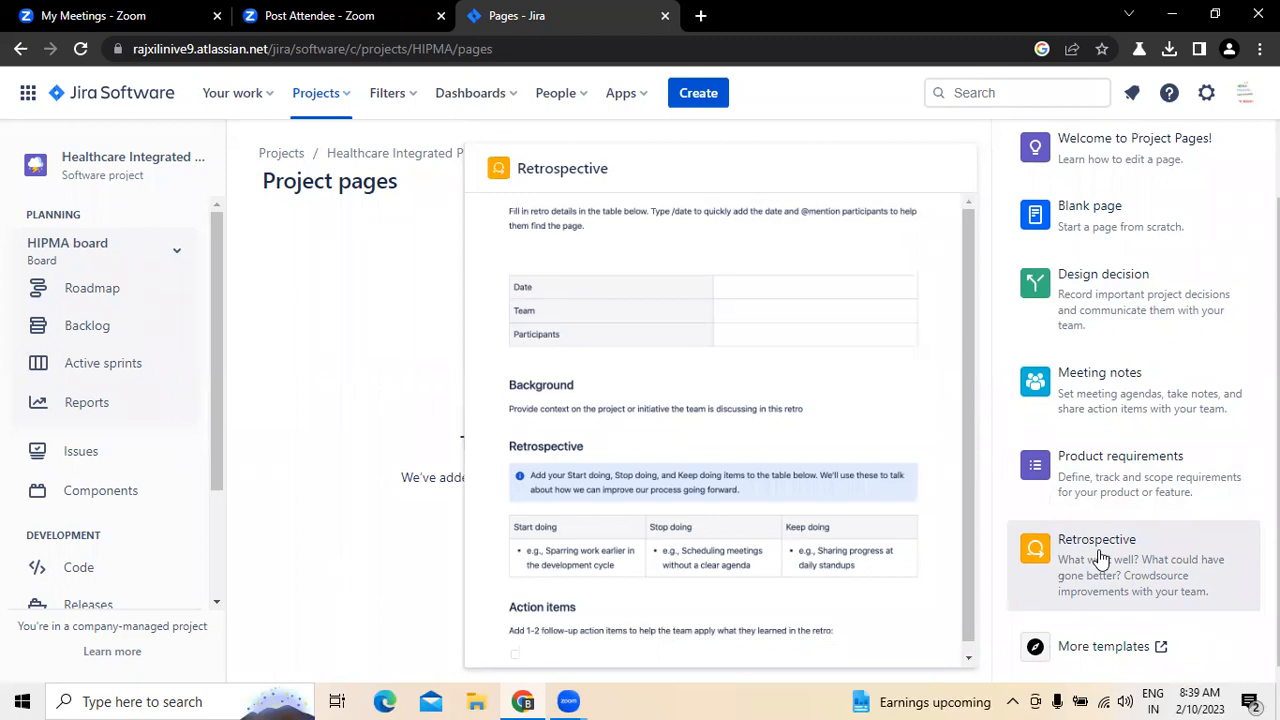
{"action": "scroll", "coordinate": [1080, 369], "scroll_direction": "up", "scroll_amount": 1}
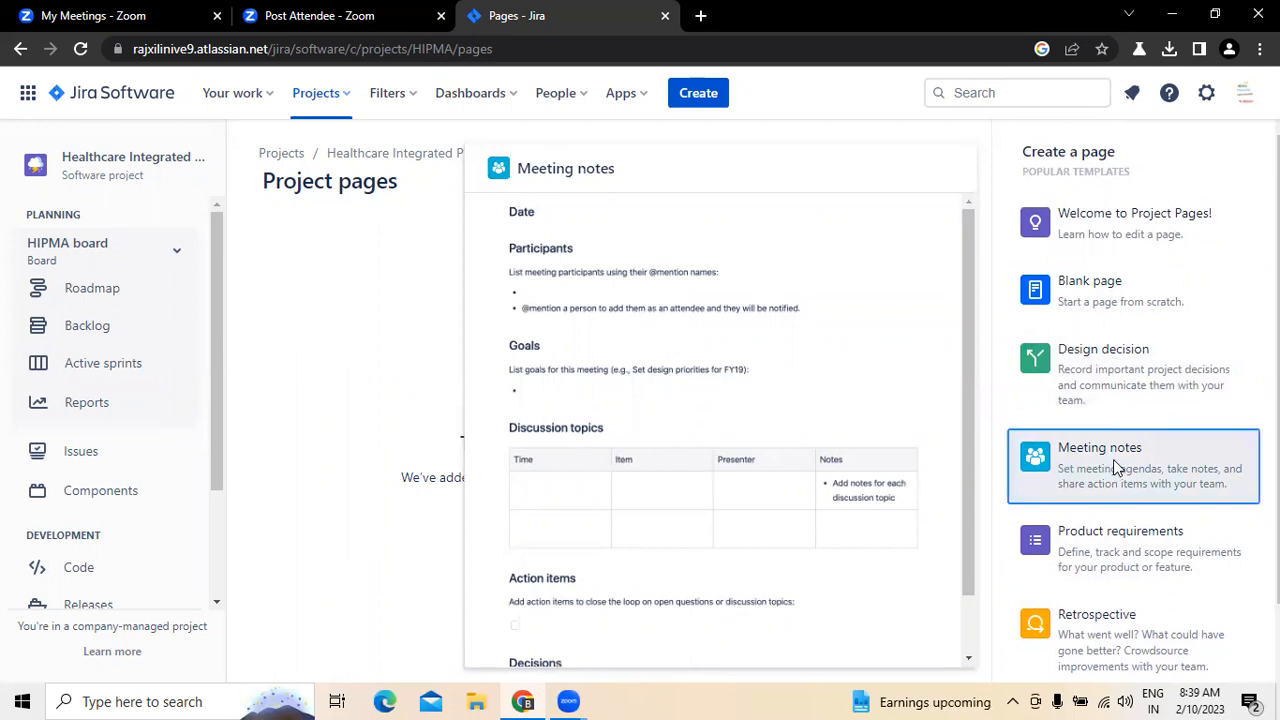
{"action": "left_click", "coordinate": [1113, 463]}
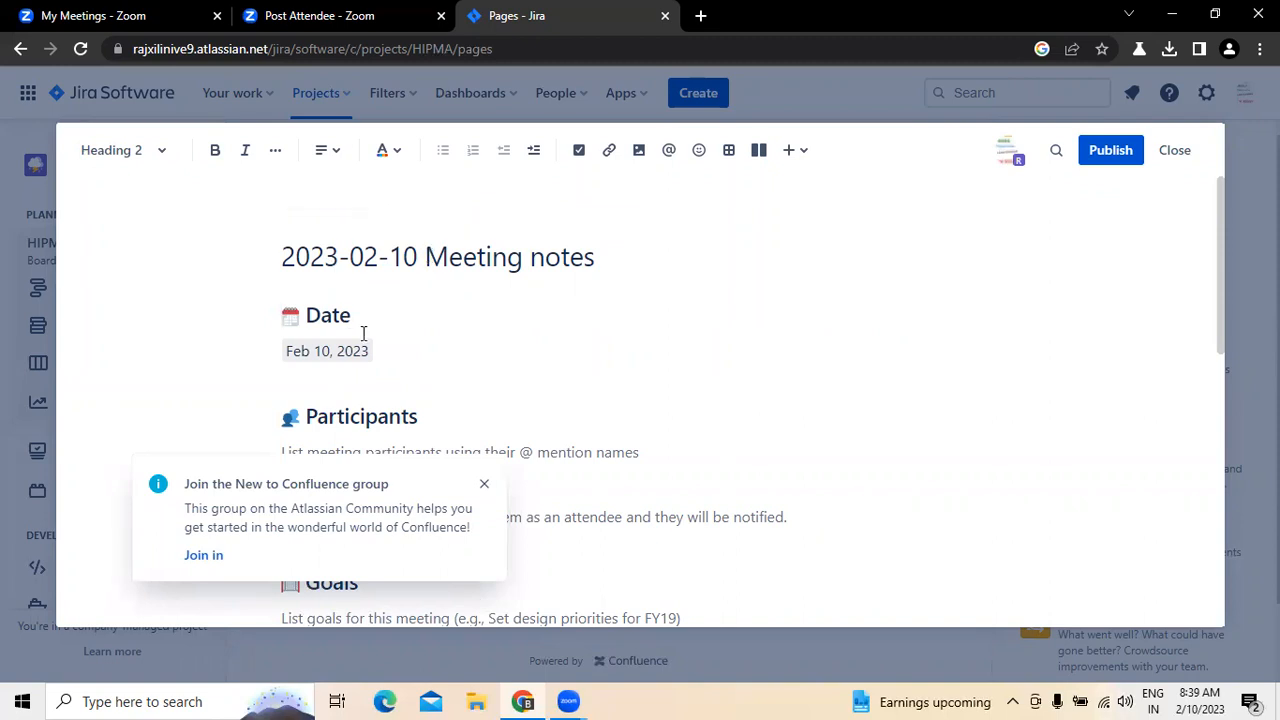
{"action": "left_click", "coordinate": [483, 490]}
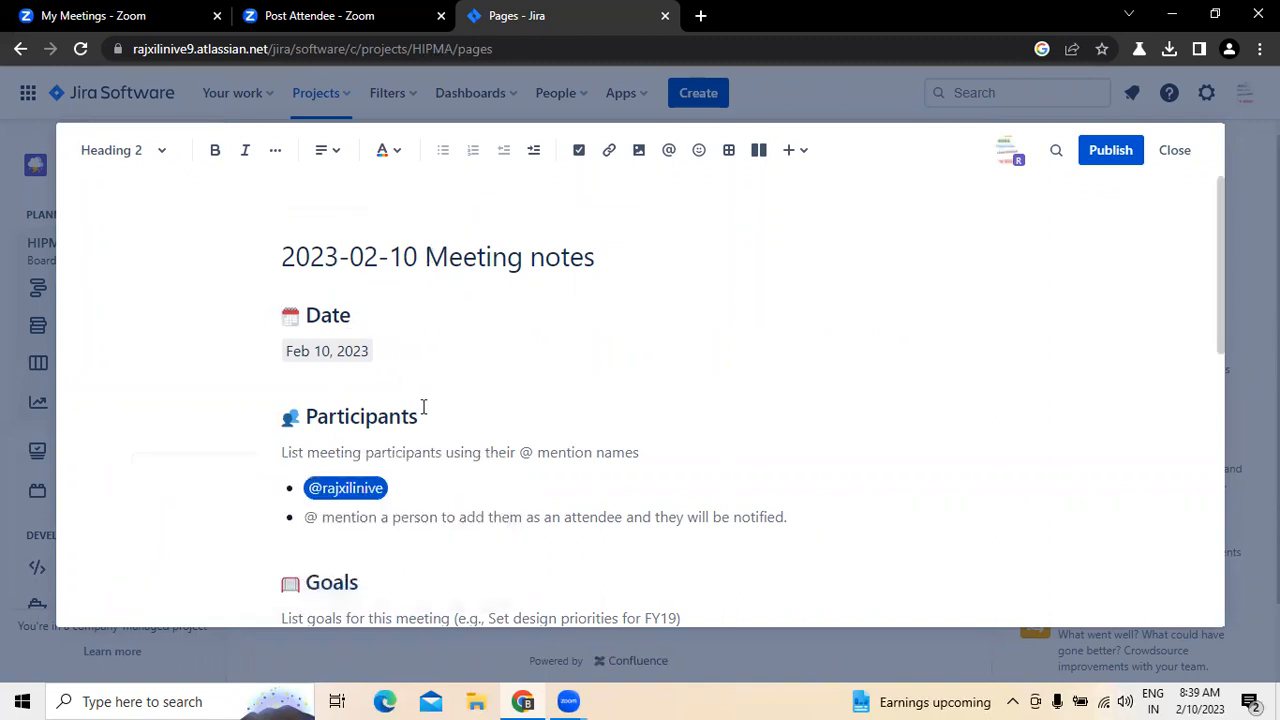
Step: Replace the instruction text under Participants with the first names of five participants, one per line
{"action": "scroll", "coordinate": [451, 406], "scroll_direction": "down", "scroll_amount": 2}
{"action": "left_click", "coordinate": [674, 268]}
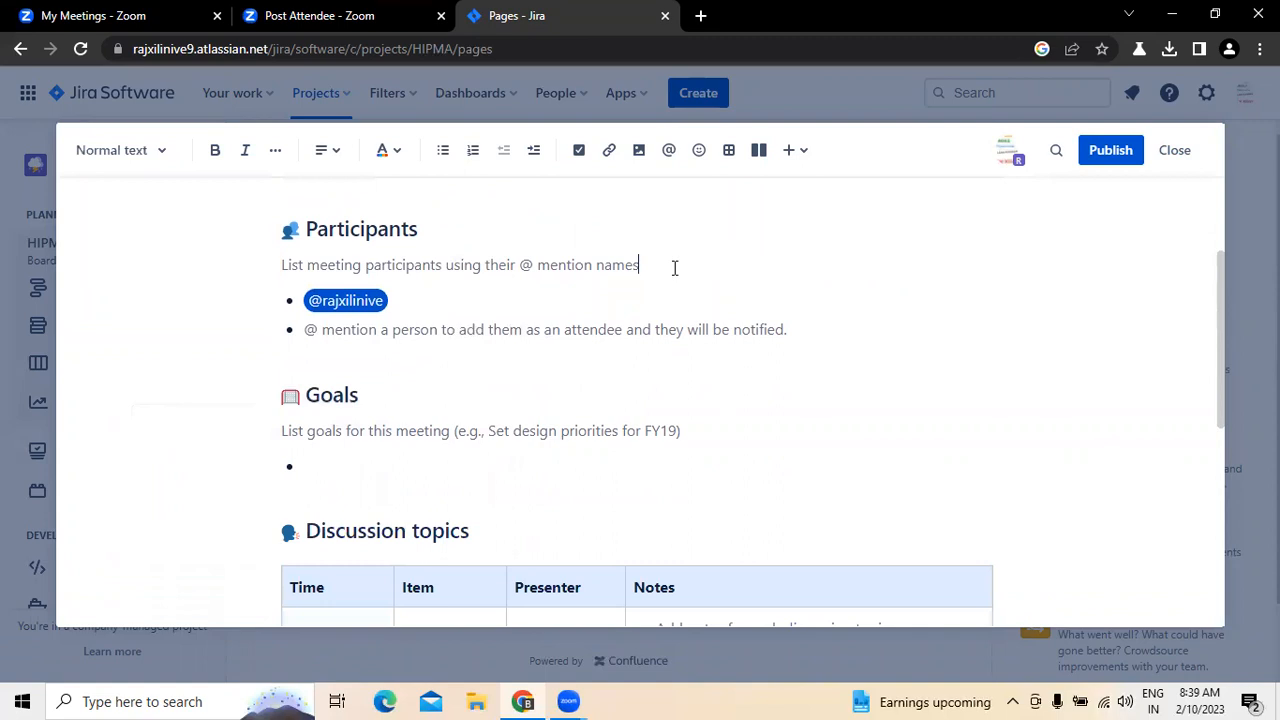
{"action": "key", "text": "BackSpace"}
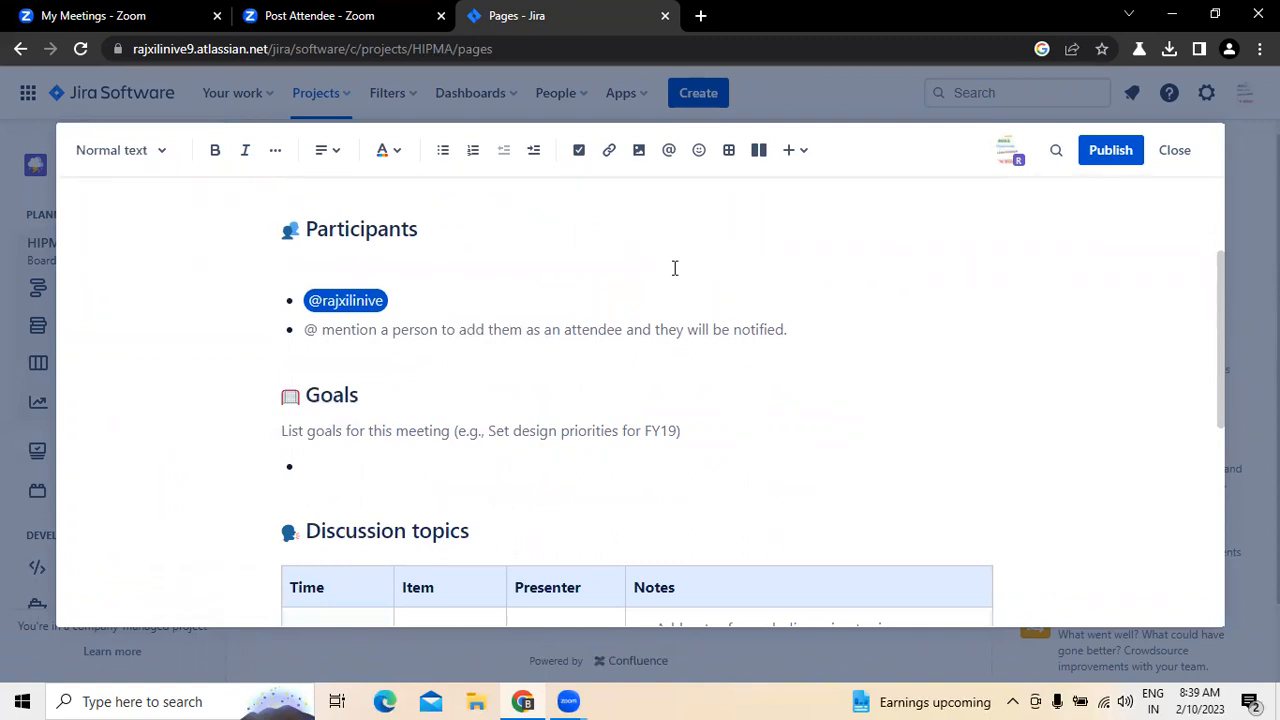
{"action": "type", "text": "Raj"}
{"action": "key", "text": "Return"}
{"action": "type", "text": "ram"}
{"action": "key", "text": "Return"}
{"action": "type", "text": "sanjay"}
{"action": "key", "text": "Return"}
{"action": "type", "text": "sita"}
{"action": "key", "text": "Return"}
{"action": "type", "text": "giri"}
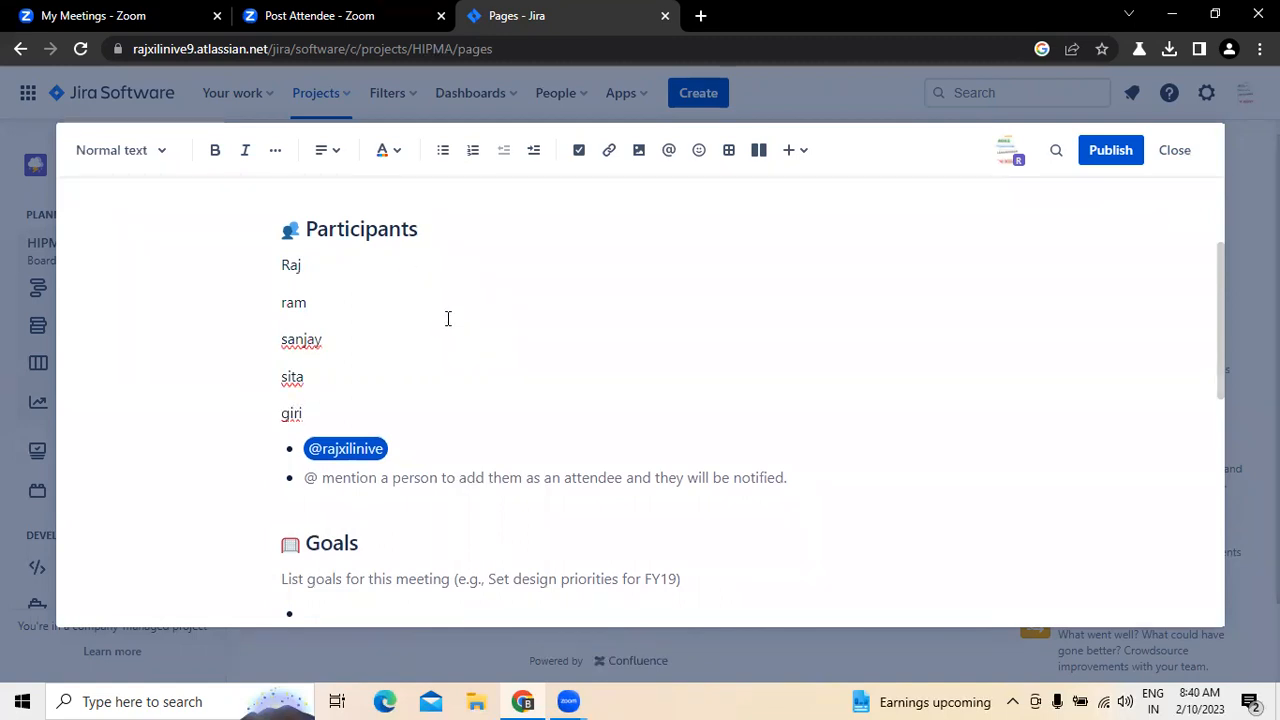
{"action": "left_click", "coordinate": [385, 484]}
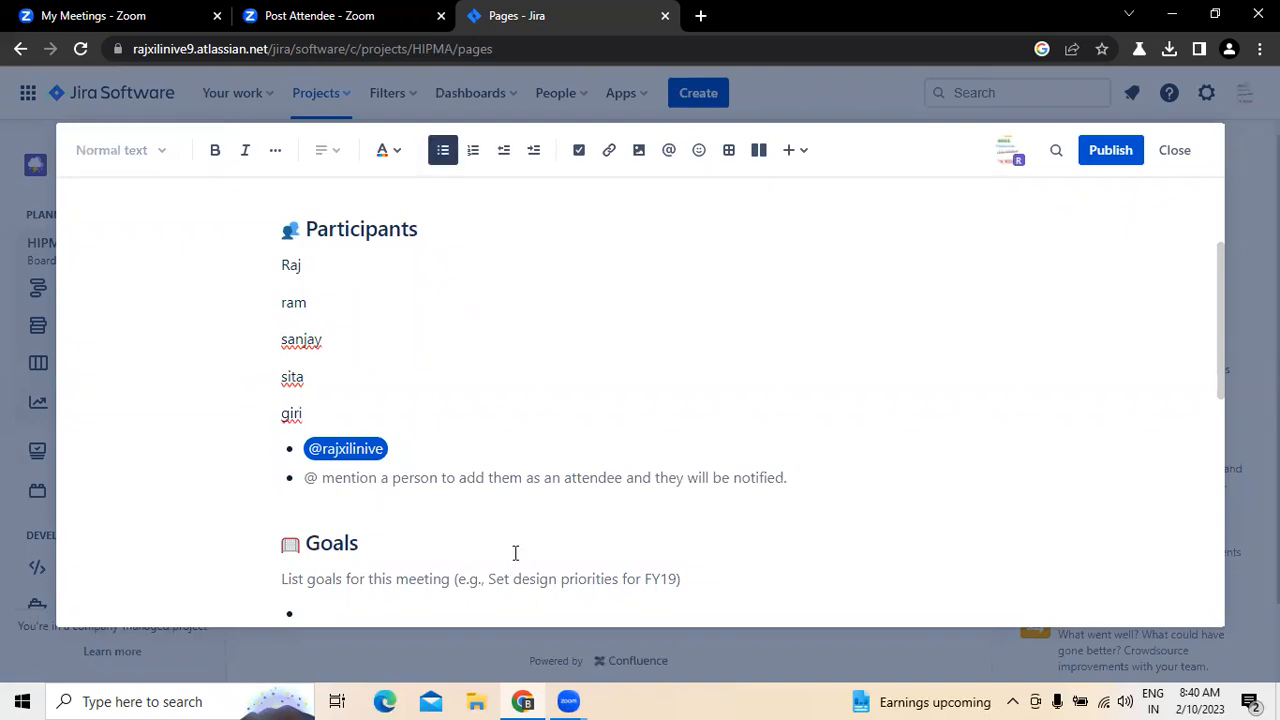
Step: Delete the instruction text under Goals and add blank lines below the heading
{"action": "scroll", "coordinate": [514, 551], "scroll_direction": "down", "scroll_amount": 2}
{"action": "left_click", "coordinate": [354, 397]}
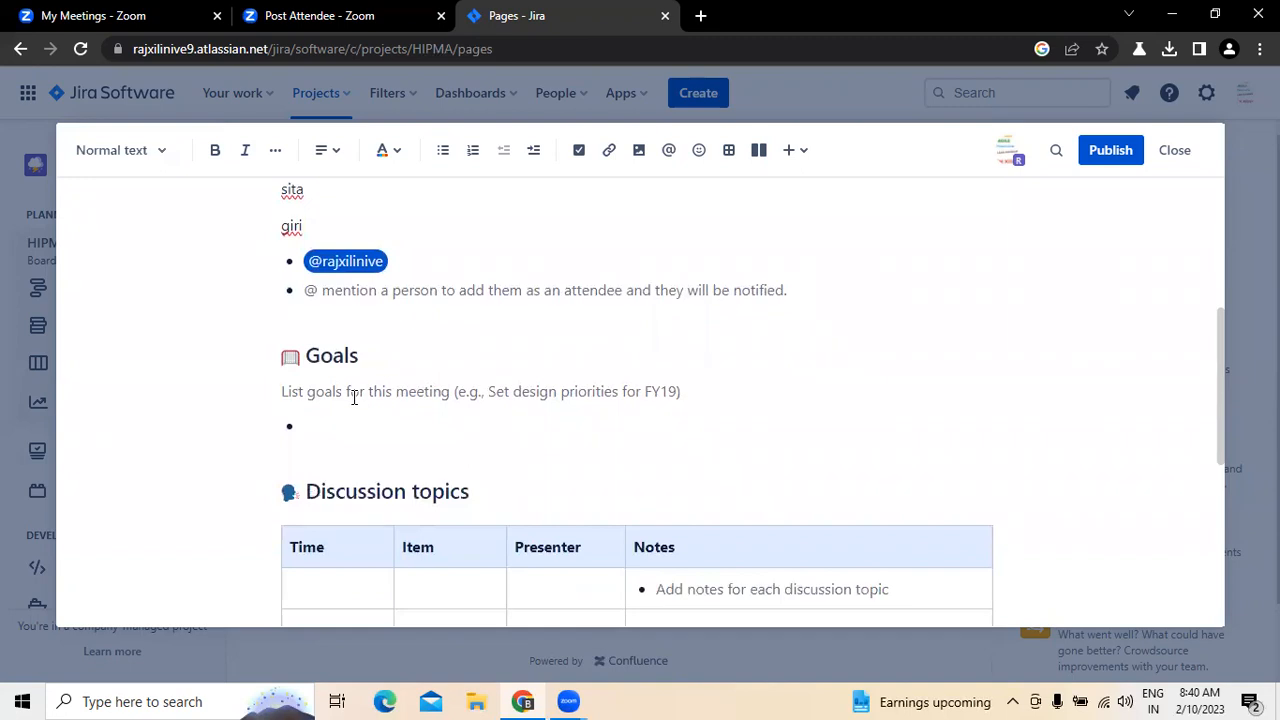
{"action": "key", "text": "Delete"}
{"action": "key", "text": "Delete"}
{"action": "key", "text": "Delete"}
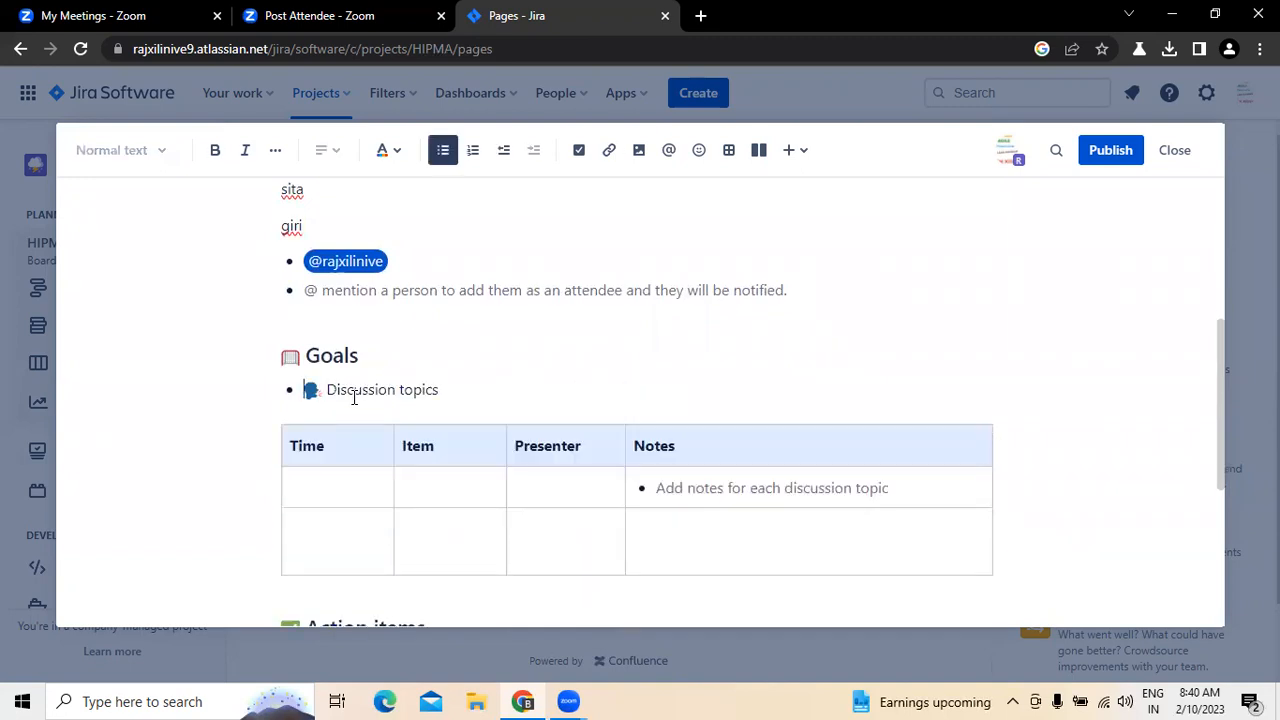
{"action": "left_click", "coordinate": [366, 353]}
{"action": "key", "text": "Return"}
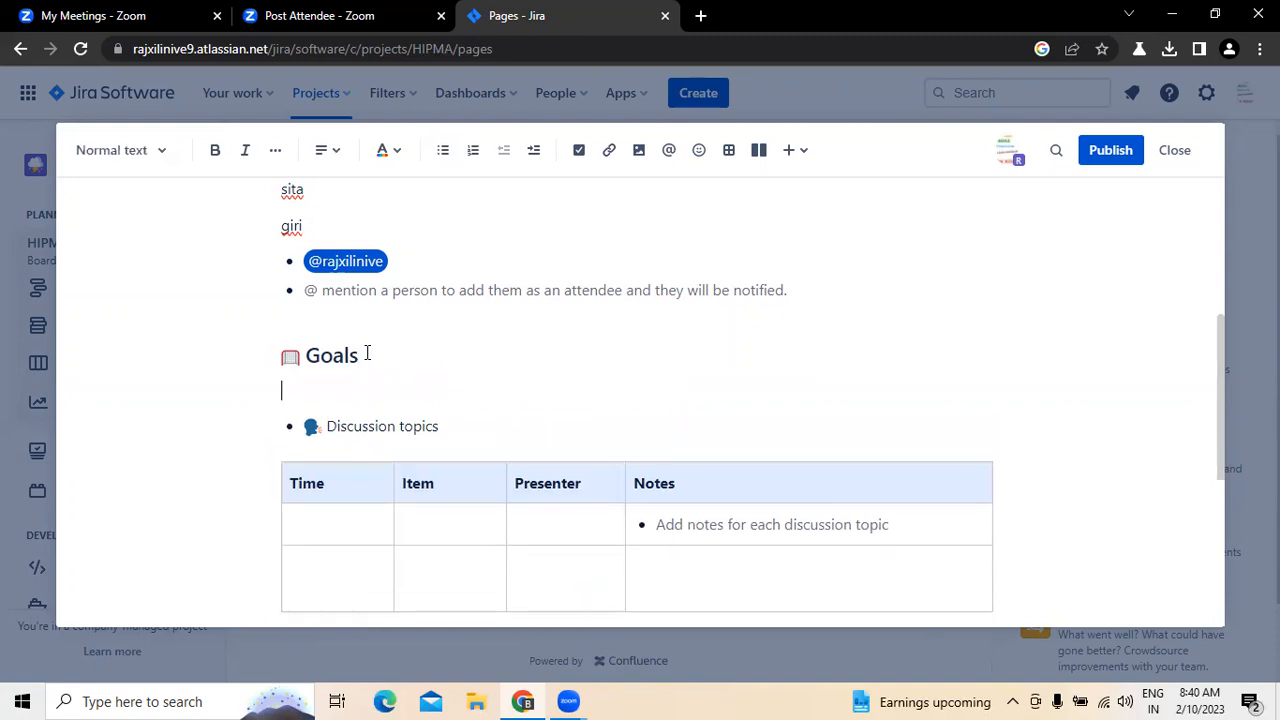
{"action": "key", "text": "Return"}
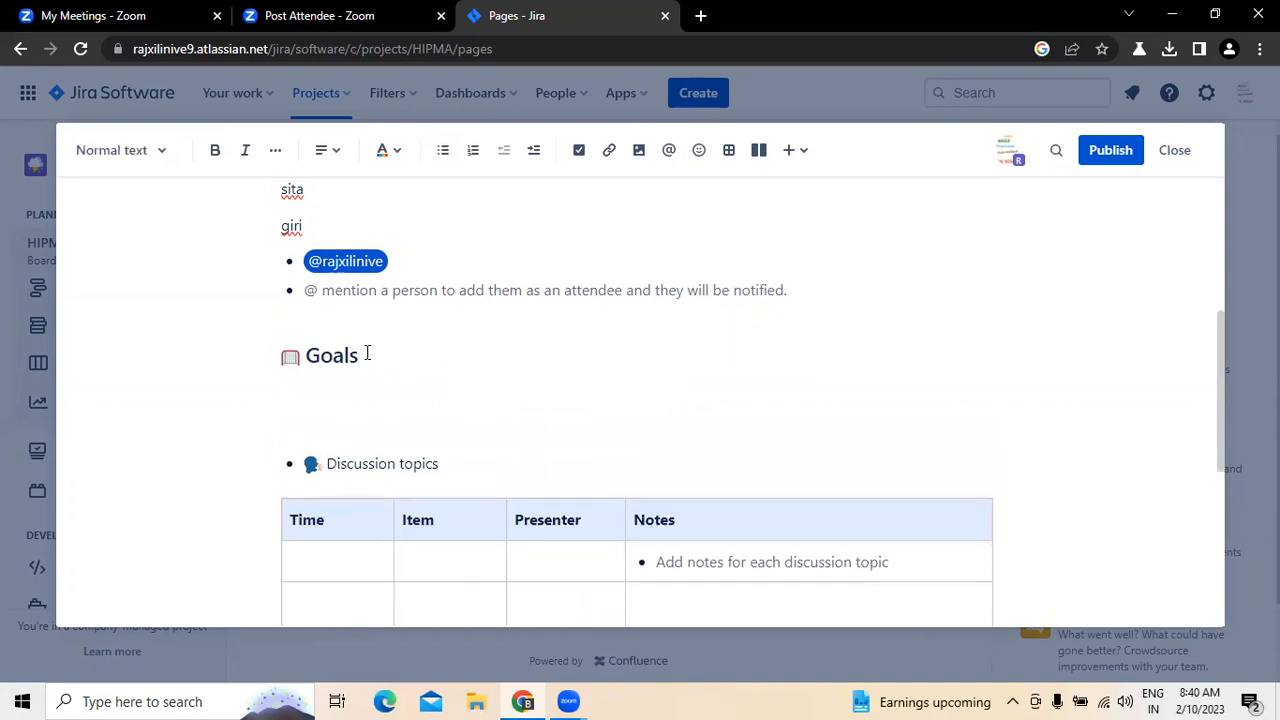
Step: Enter the meeting goal "Understand how this practice management system is useful for end user", correcting the spelling of "practice"
{"action": "type", "text": "Undesr"}
{"action": "key", "text": "BackSpace"}
{"action": "type", "text": "rstand how "}
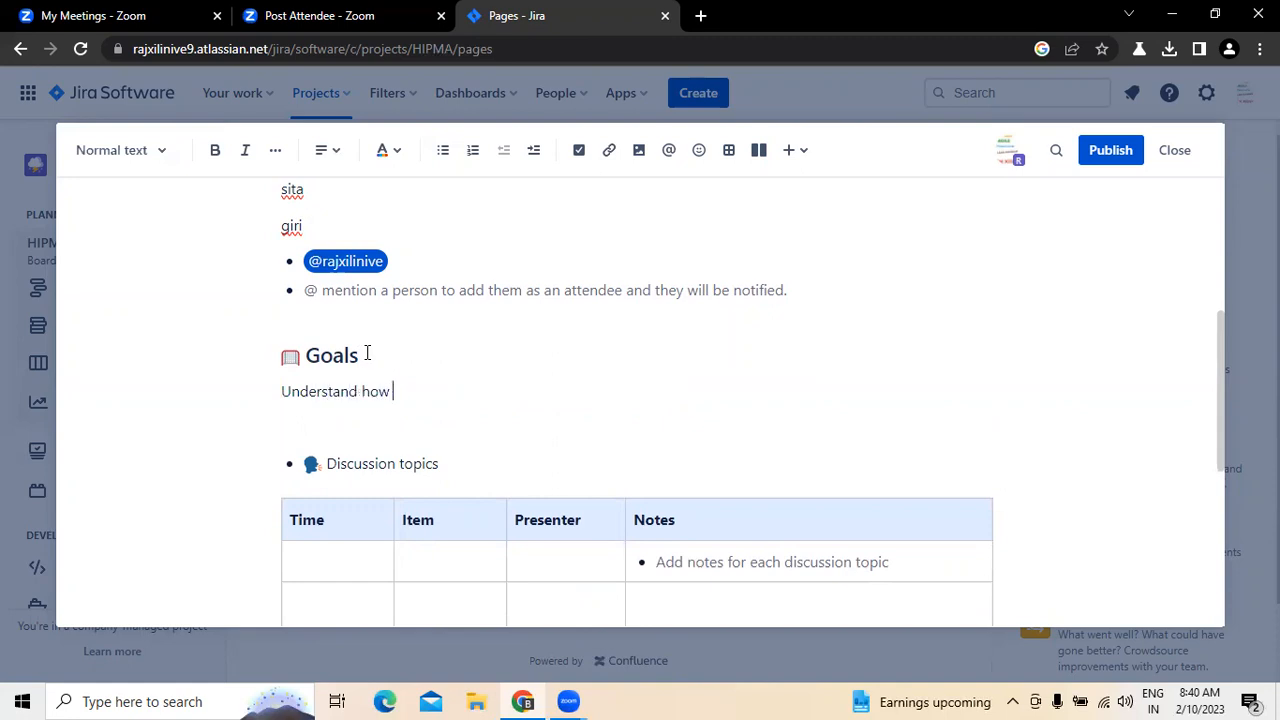
{"action": "type", "text": "this practise management system"}
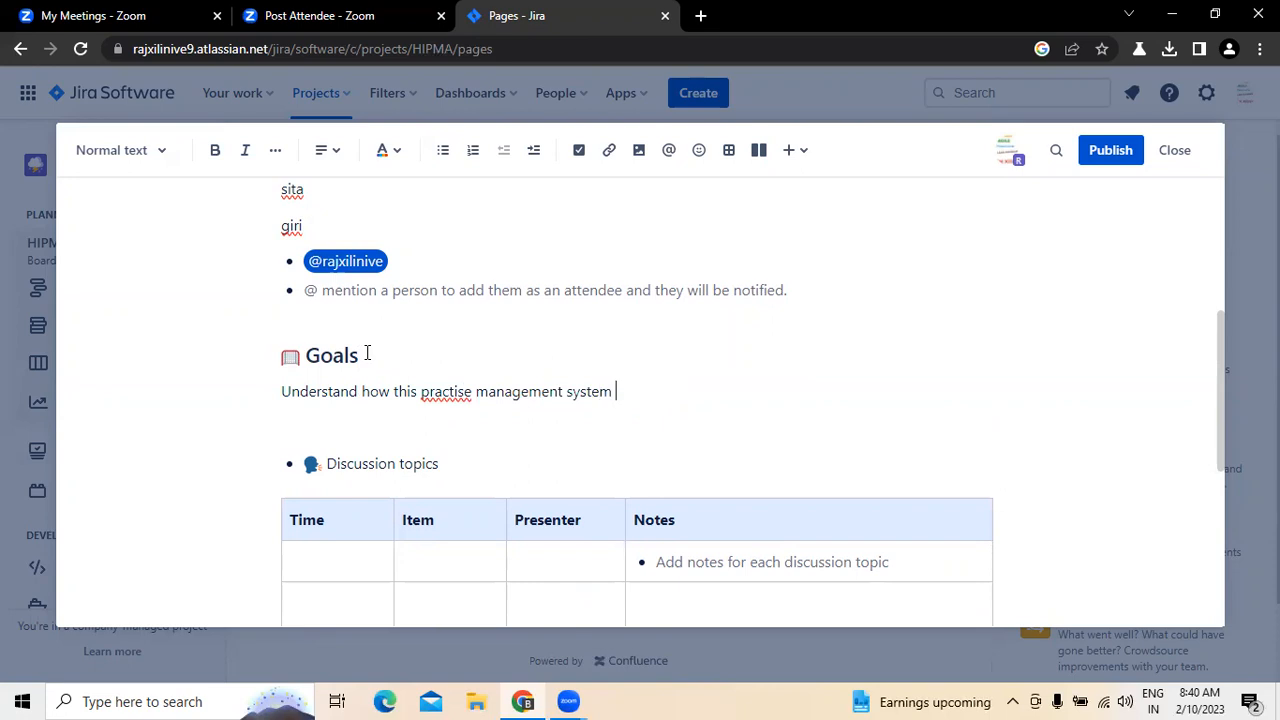
{"action": "right_click", "coordinate": [443, 395]}
{"action": "left_click", "coordinate": [487, 162]}
{"action": "left_click", "coordinate": [654, 398]}
{"action": "type", "text": "is"}
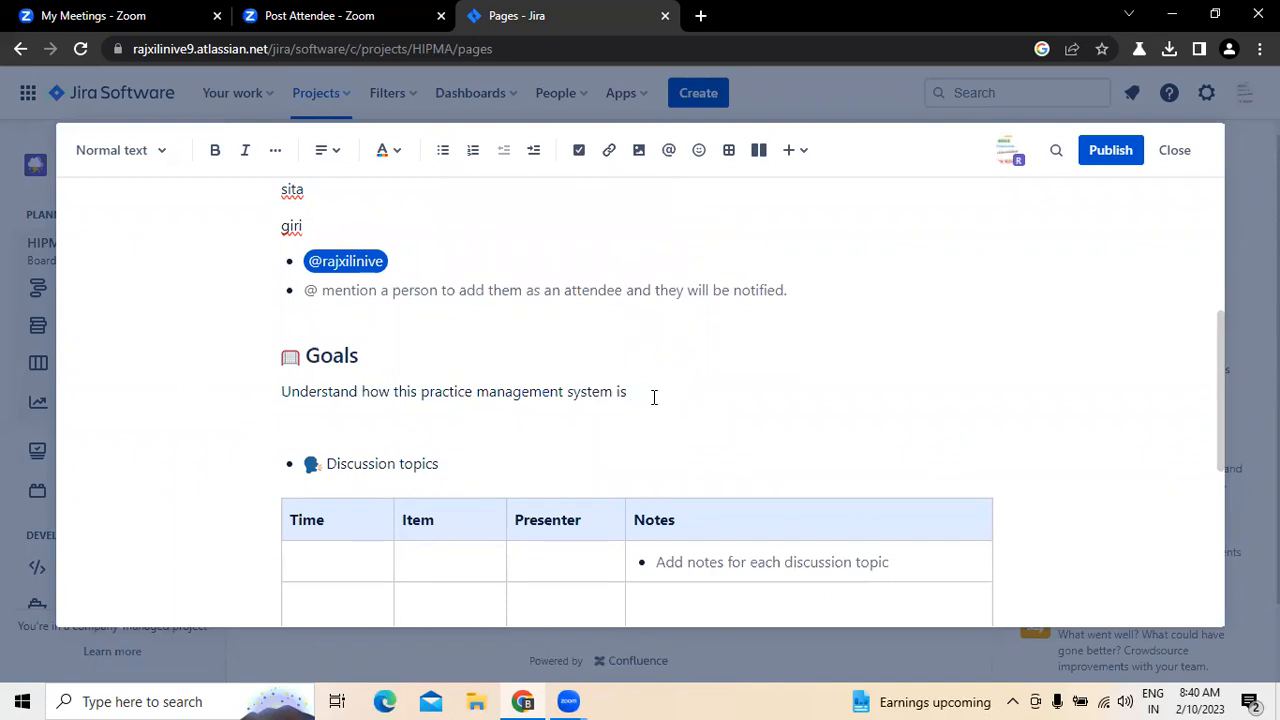
{"action": "type", "text": " useful for end user"}
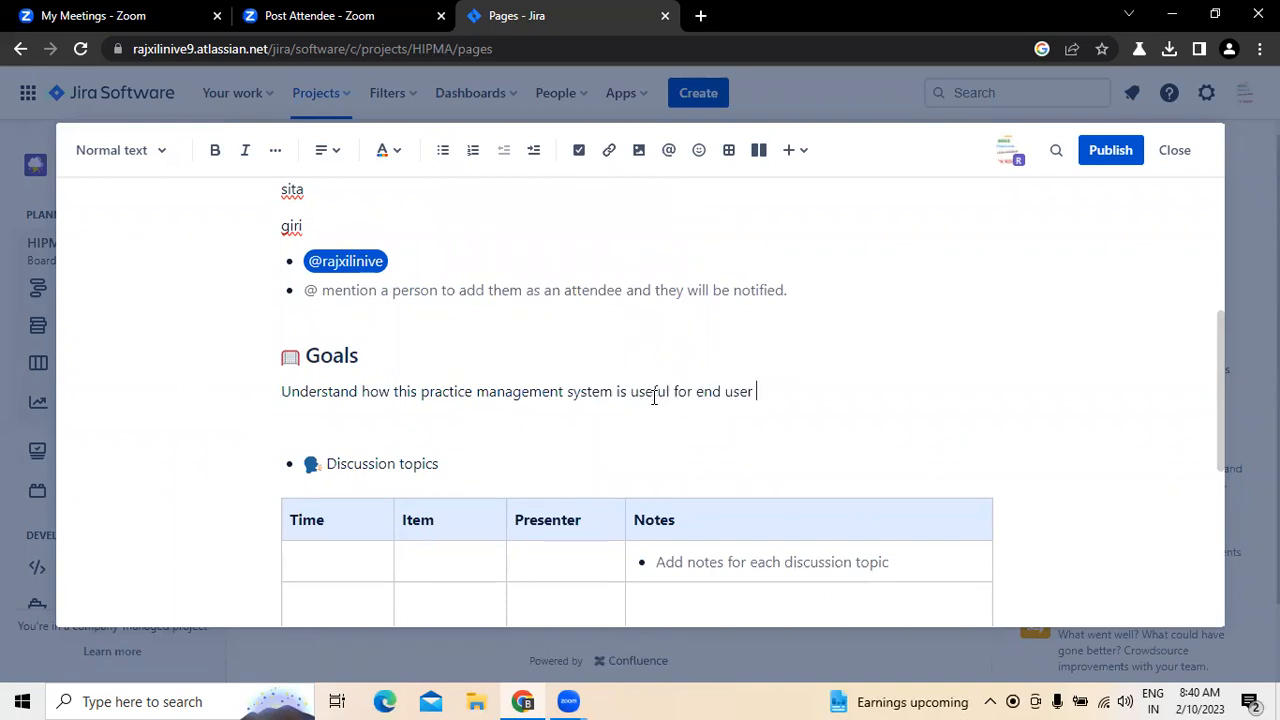
Step: Set the time of the first discussion topic to 10.00AM in the table
{"action": "scroll", "coordinate": [654, 397], "scroll_direction": "down", "scroll_amount": 3}
{"action": "left_click", "coordinate": [328, 384]}
{"action": "type", "text": "10.00AM"}
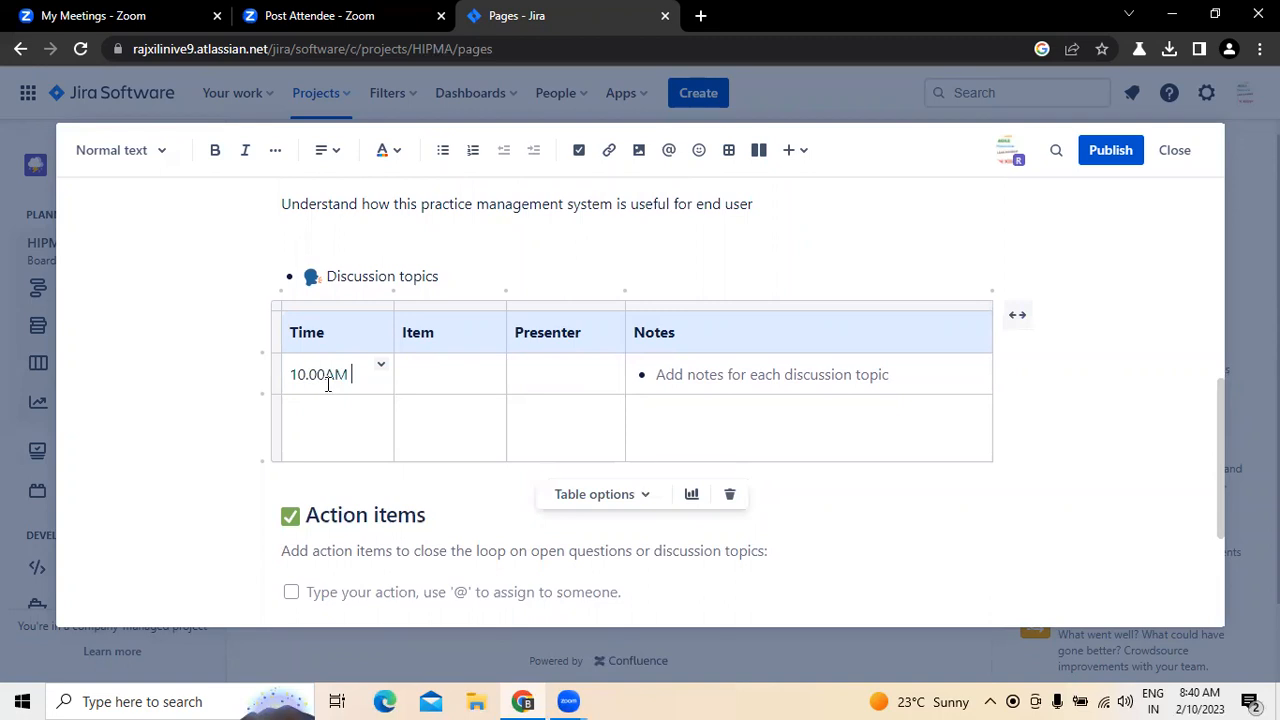
Step: Give the Item cell of the first discussion topic a light blue background
{"action": "left_click", "coordinate": [450, 390]}
{"action": "left_click", "coordinate": [494, 368]}
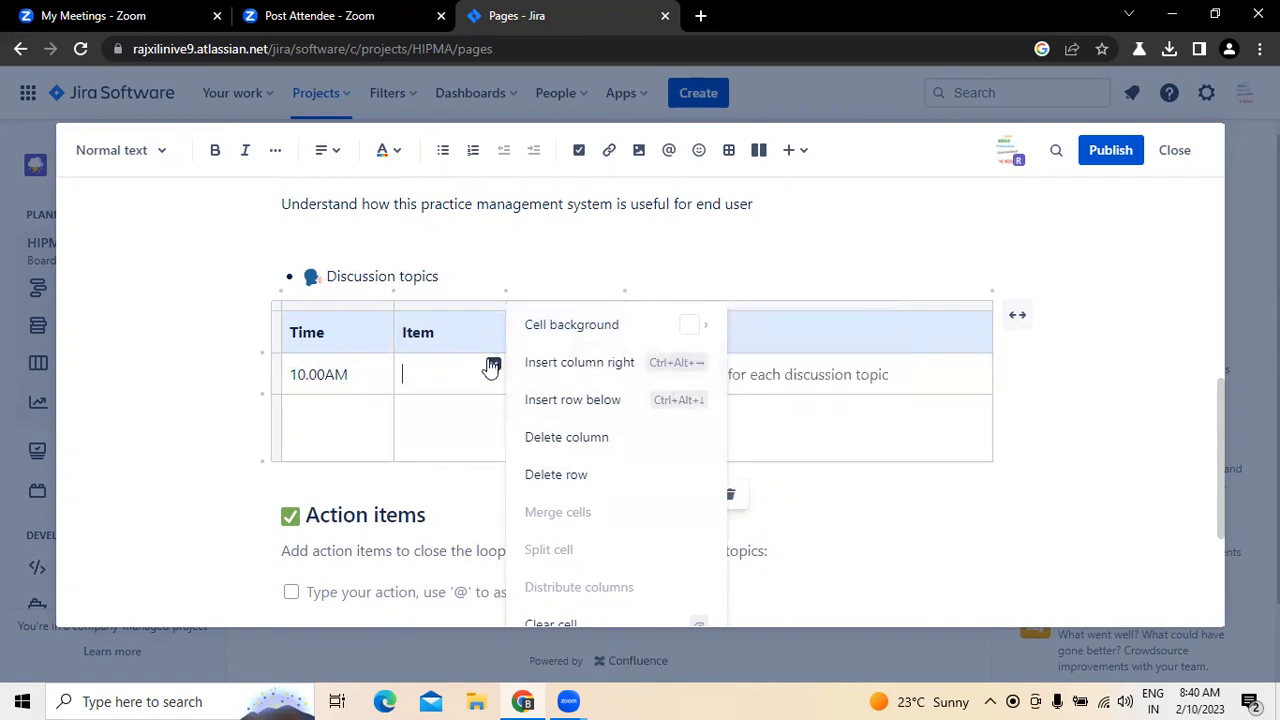
{"action": "left_click", "coordinate": [734, 323]}
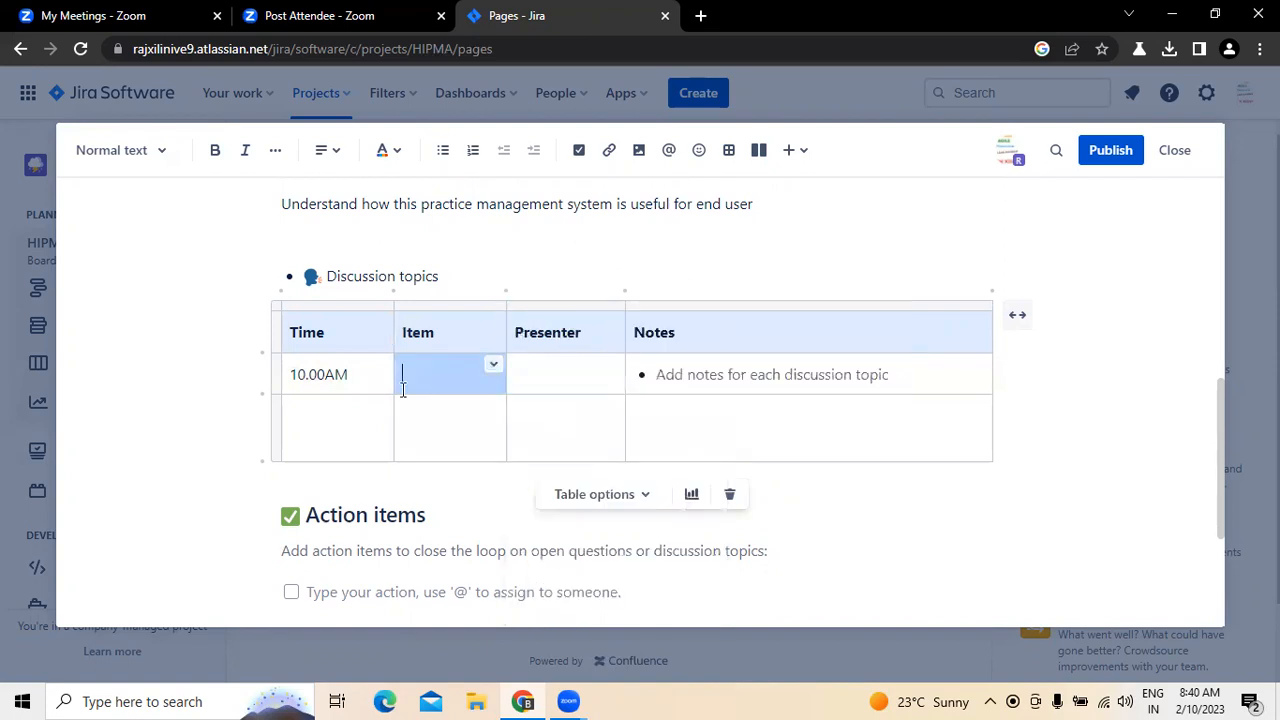
{"action": "left_click", "coordinate": [493, 365]}
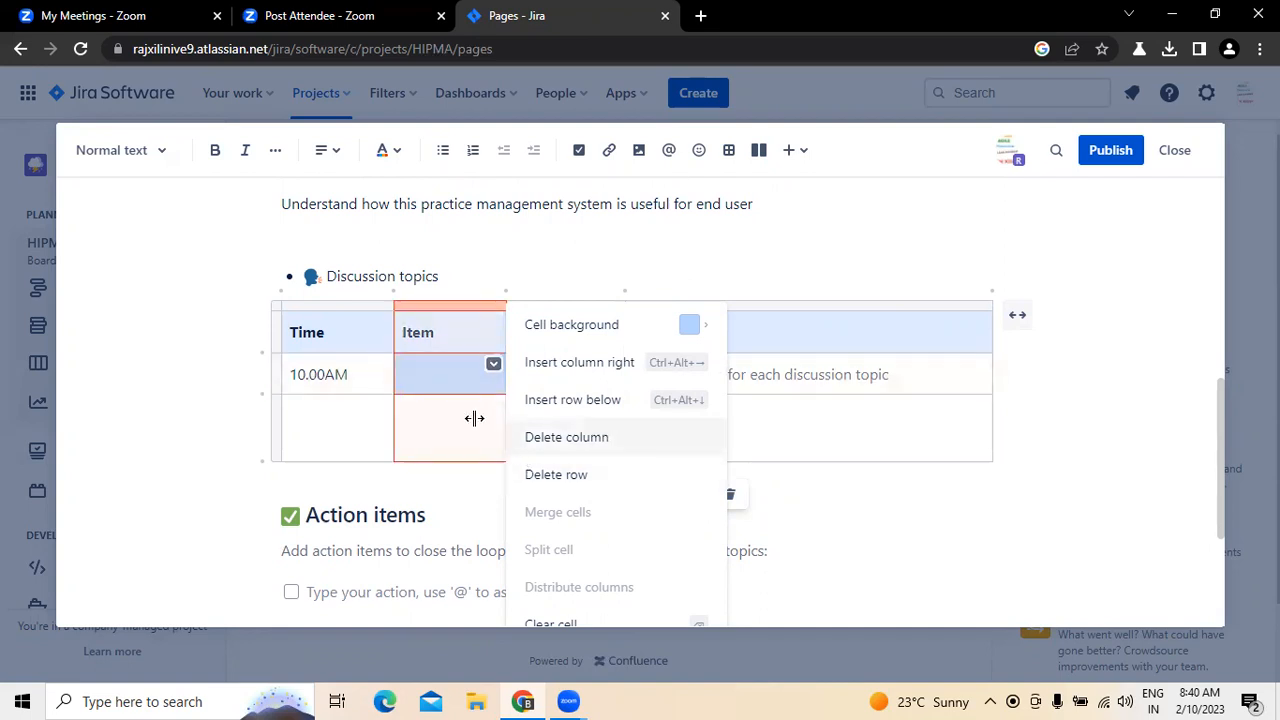
{"action": "left_click", "coordinate": [433, 378]}
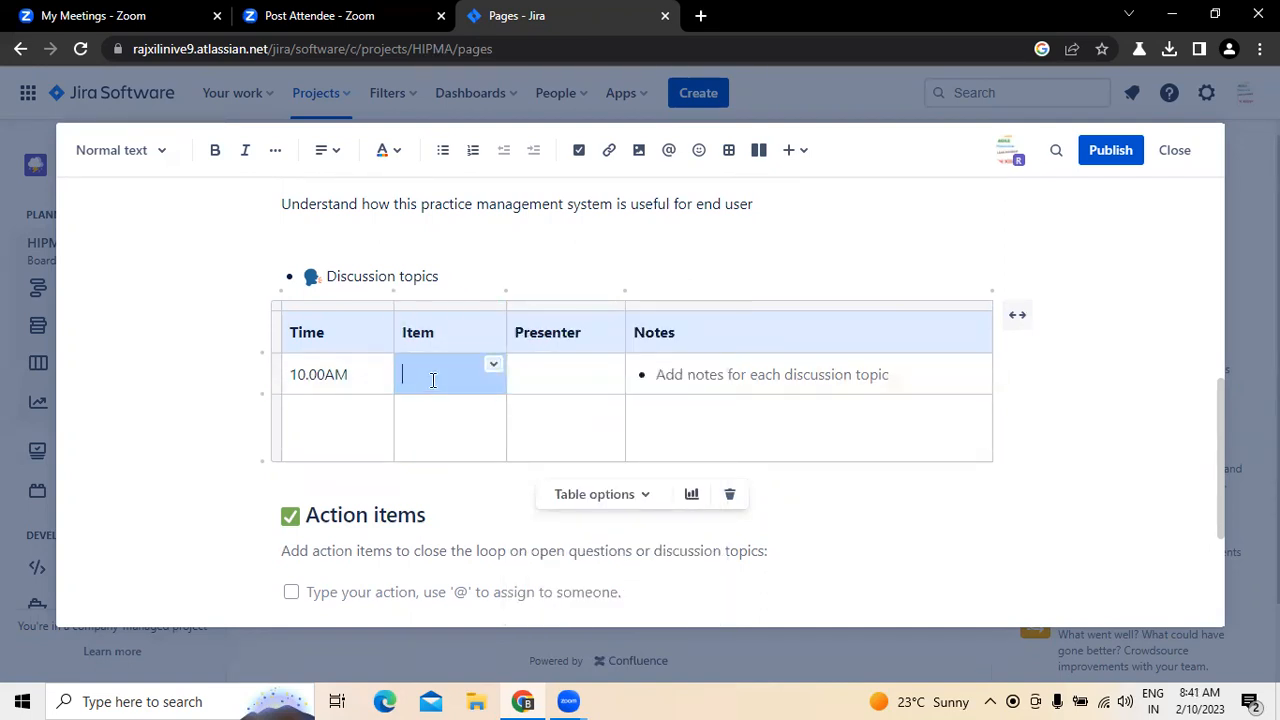
Step: Enter "UI Design" as the first discussion topic's item and fill in the presenter's first name
{"action": "type", "text": "u"}
{"action": "key", "text": "BackSpace"}
{"action": "type", "text": "UI Design"}
{"action": "left_click", "coordinate": [551, 383]}
{"action": "type", "text": "Ram"}
Step: Replace the first discussion topic's notes placeholder with "User interface design", correcting the spelling of "interface"
{"action": "left_click", "coordinate": [897, 377]}
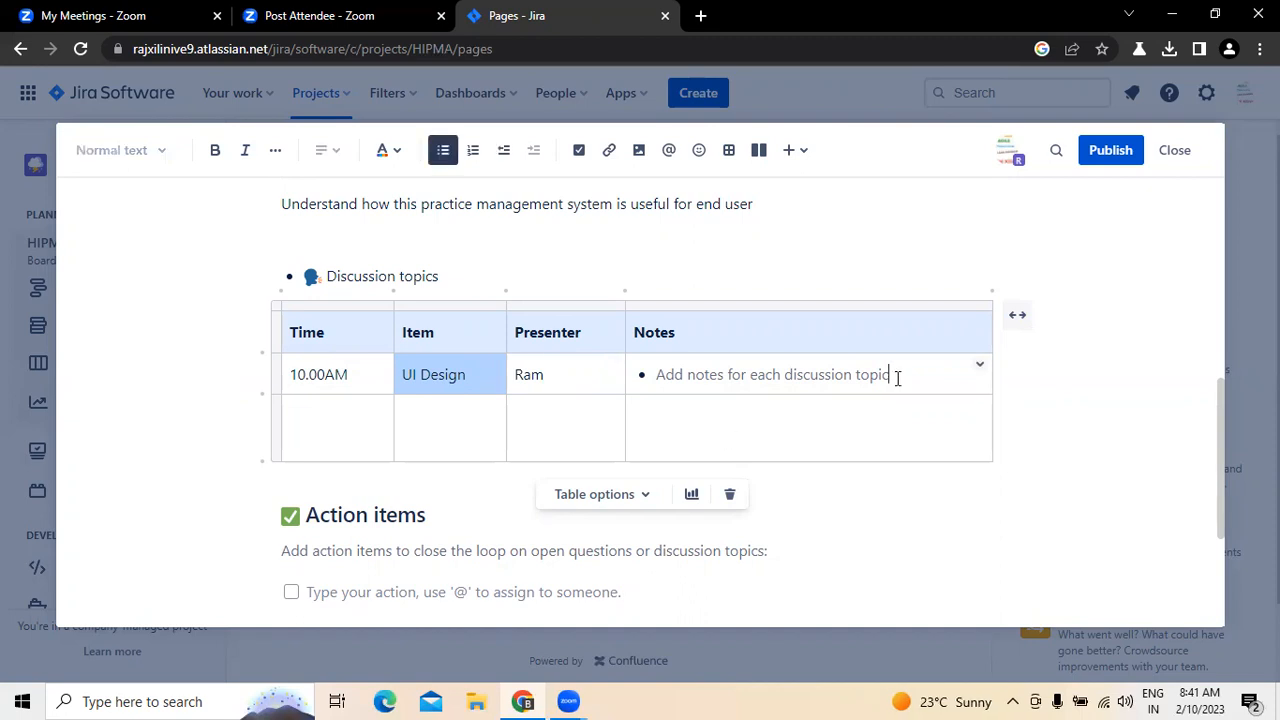
{"action": "key", "text": "BackSpace"}
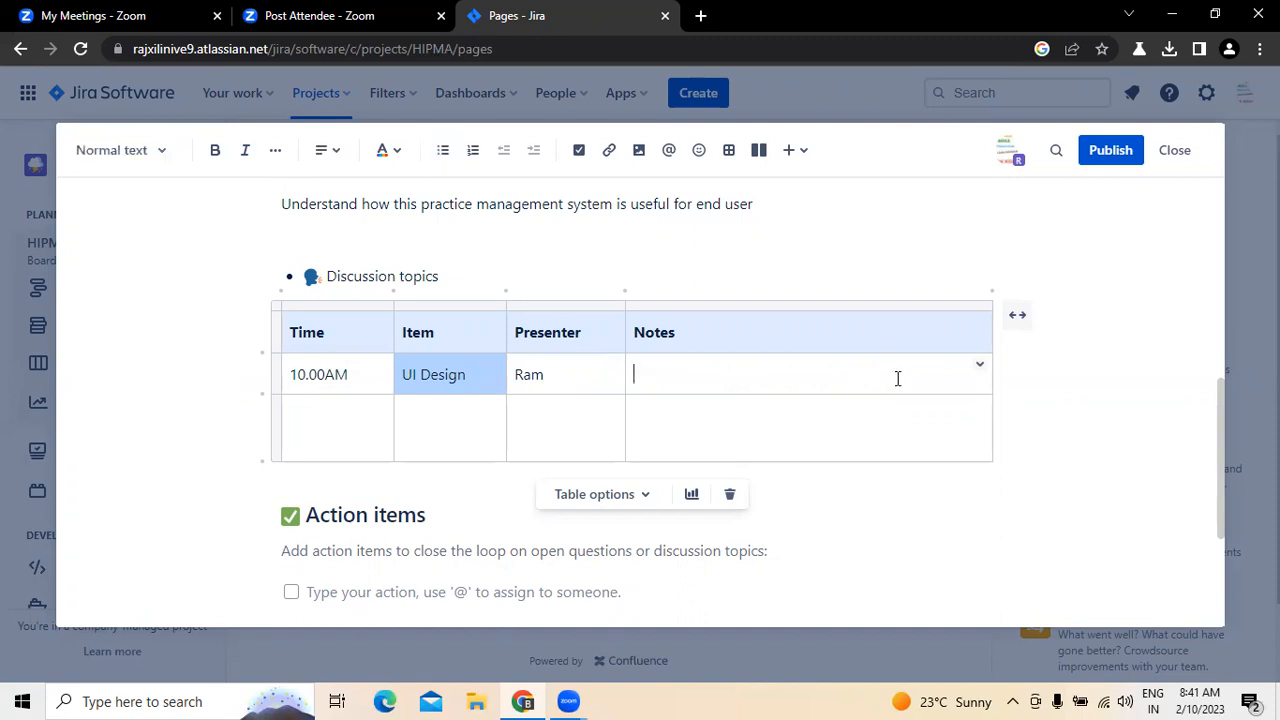
{"action": "type", "text": "User interafce de"}
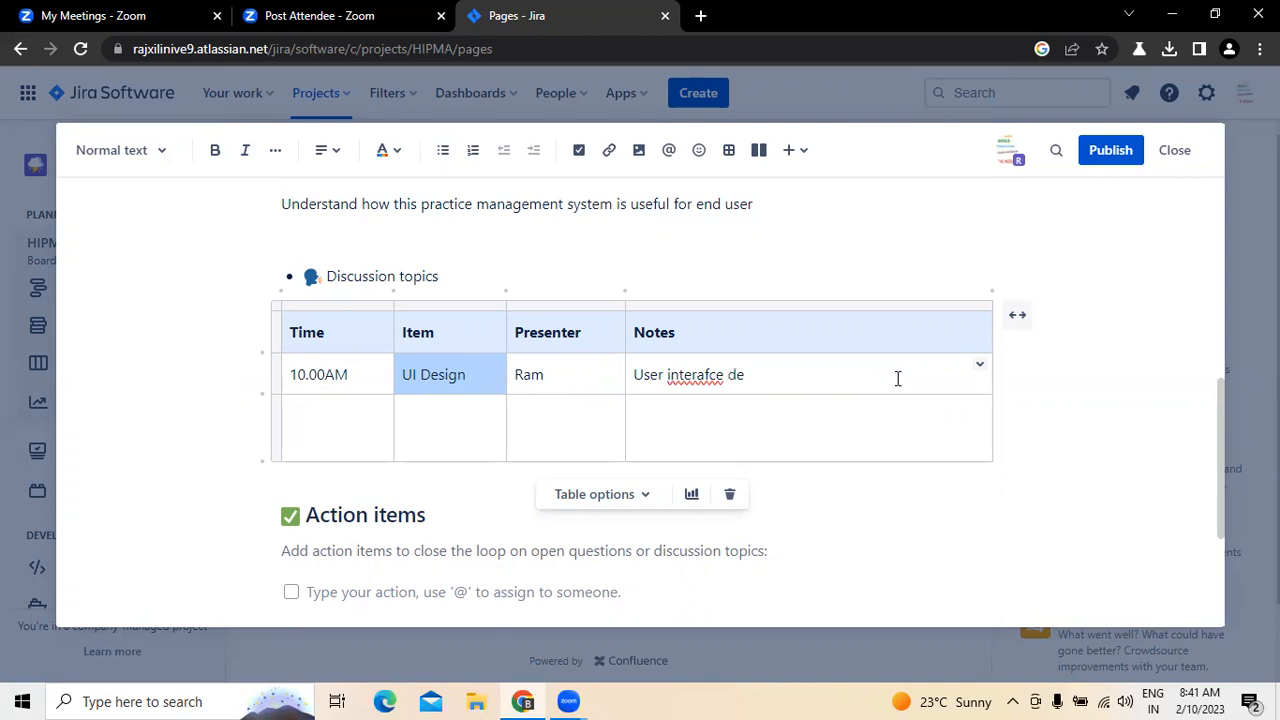
{"action": "key", "text": "BackSpace"}
{"action": "key", "text": "BackSpace"}
{"action": "type", "text": "design"}
{"action": "right_click", "coordinate": [683, 377]}
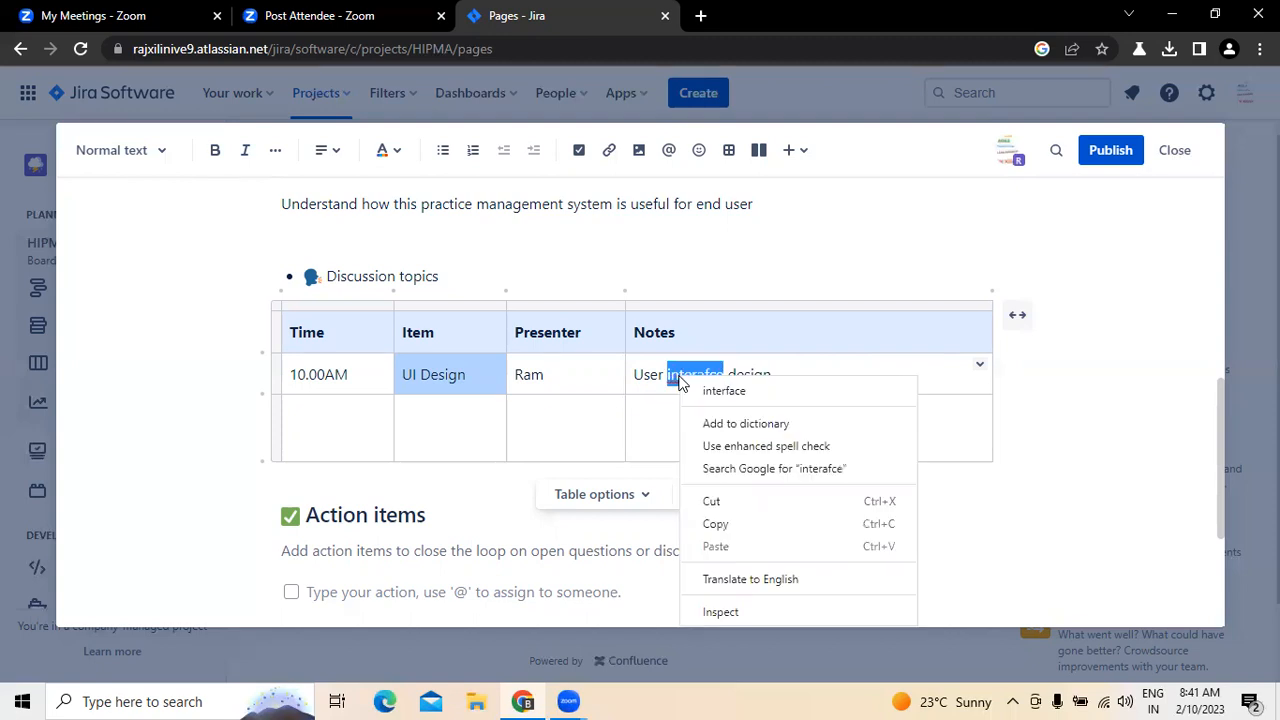
{"action": "left_click", "coordinate": [762, 391]}
Step: Continue the first topic's notes with "we are preparing using"
{"action": "type", "text": "we ar"}
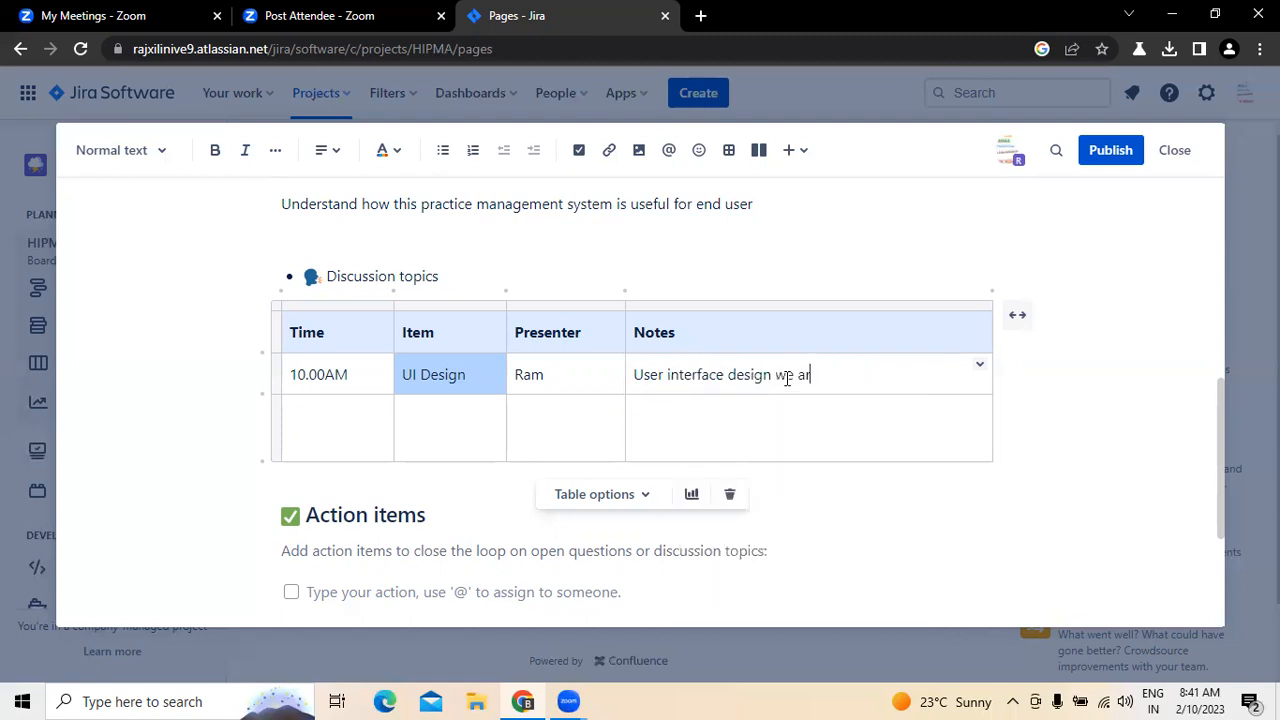
{"action": "type", "text": "e praeraing"}
{"action": "key", "text": "BackSpace"}
{"action": "key", "text": "BackSpace"}
{"action": "key", "text": "BackSpace"}
{"action": "key", "text": "BackSpace"}
{"action": "key", "text": "BackSpace"}
{"action": "key", "text": "BackSpace"}
{"action": "key", "text": "BackSpace"}
{"action": "key", "text": "BackSpace"}
{"action": "type", "text": "e"}
{"action": "type", "text": "par"}
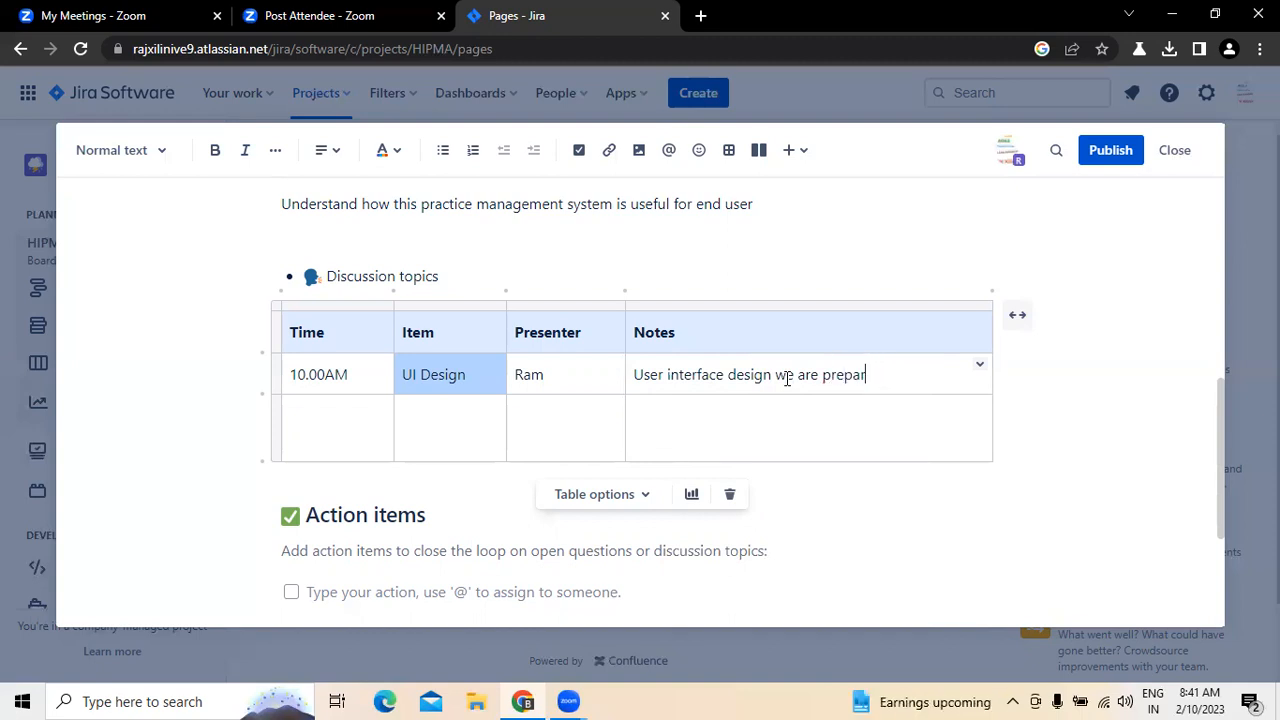
{"action": "type", "text": "ing using "}
{"action": "type", "text": "PHP as main"}
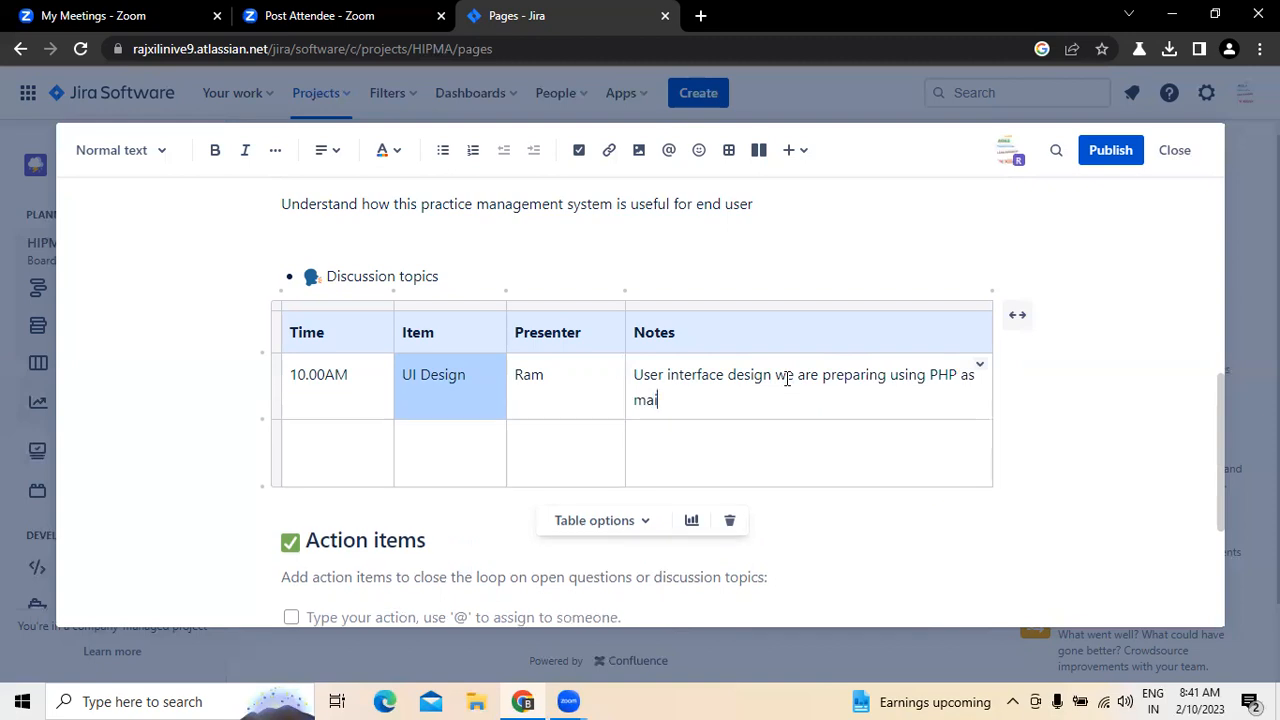
Step: Add "PHP as Main one" to the first topic's notes, with a capital M in "Main"
{"action": "key", "text": "BackSpace"}
{"action": "key", "text": "BackSpace"}
{"action": "key", "text": "BackSpace"}
{"action": "key", "text": "BackSpace"}
{"action": "key", "text": "BackSpace"}
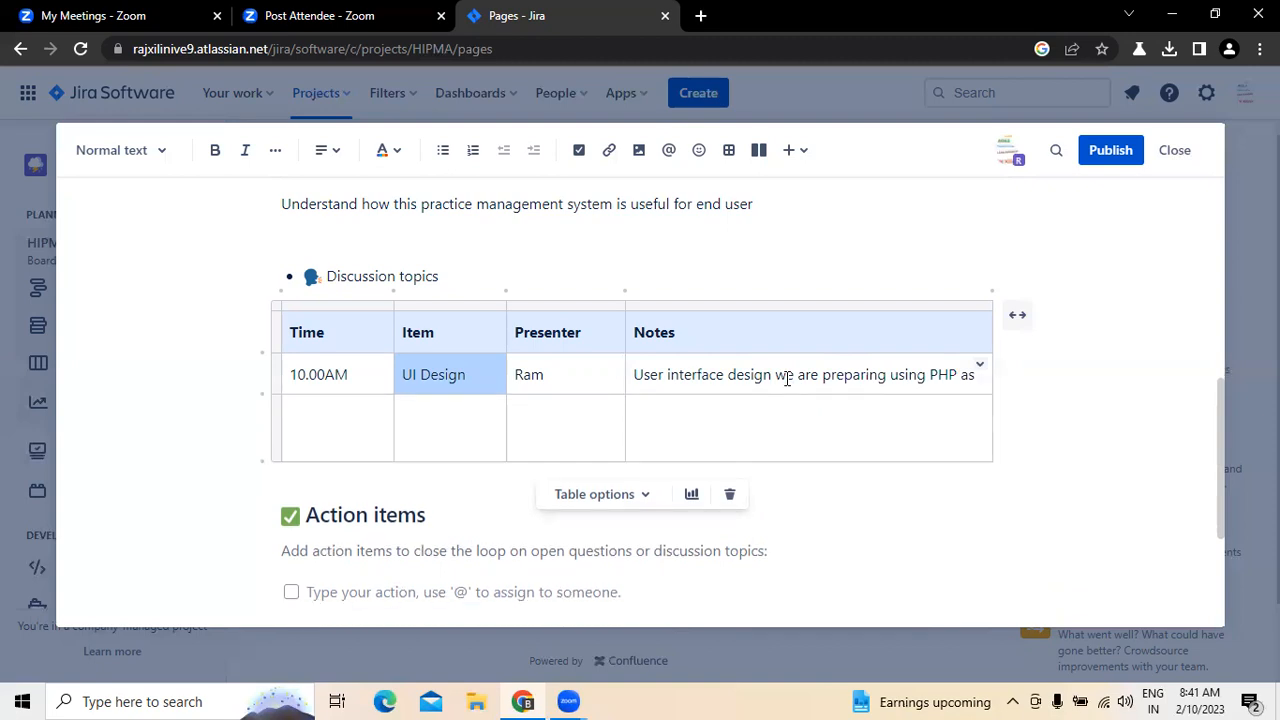
{"action": "type", "text": "Mian c"}
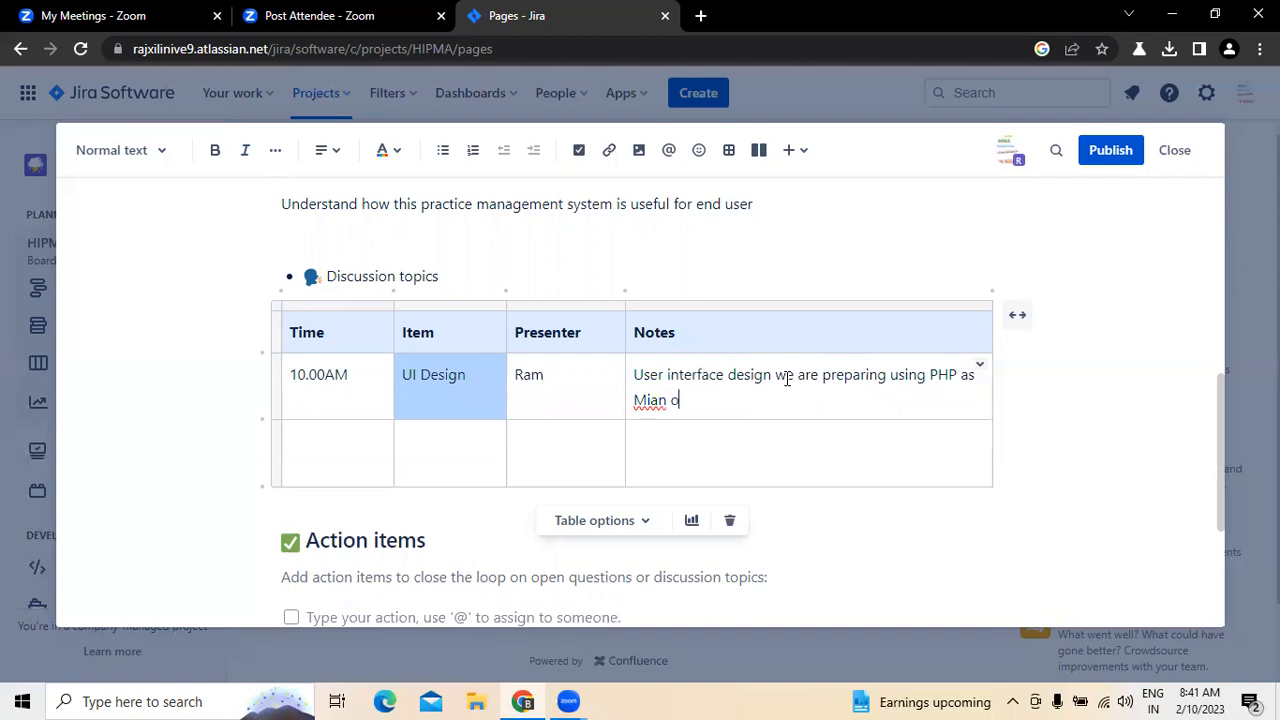
{"action": "key", "text": "BackSpace"}
{"action": "key", "text": "BackSpace"}
{"action": "key", "text": "BackSpace"}
{"action": "type", "text": "ain one , HTML code will "}
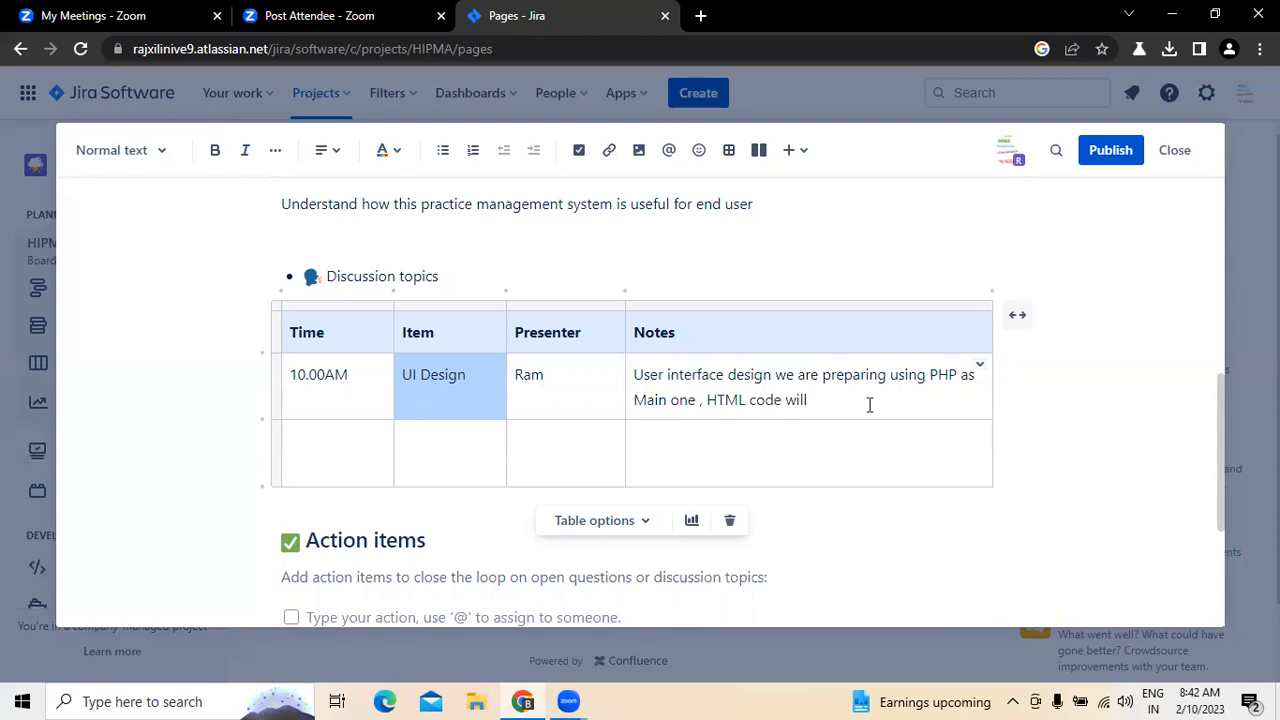
{"action": "type", "text": "be and added one to this ui designing"}
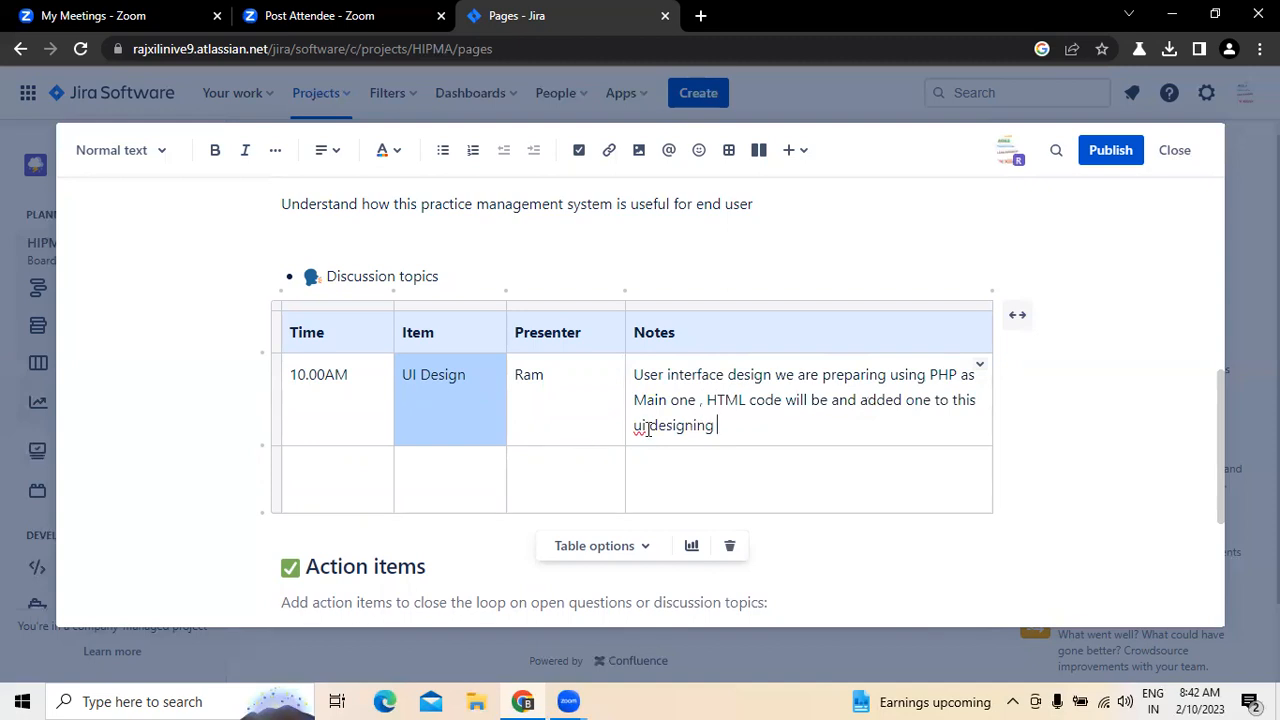
Step: Finish the first topic's notes with ", HTML code will be and added one to this UI designing", writing UI in capitals
{"action": "key", "text": "BackSpace"}
{"action": "key", "text": "BackSpace"}
{"action": "key", "text": "BackSpace"}
{"action": "type", "text": "UI"}
Step: Replace the hint text under Action items with "Ui Designing work assigned to"
{"action": "left_click", "coordinate": [335, 492]}
{"action": "scroll", "coordinate": [305, 473], "scroll_direction": "down", "scroll_amount": 2}
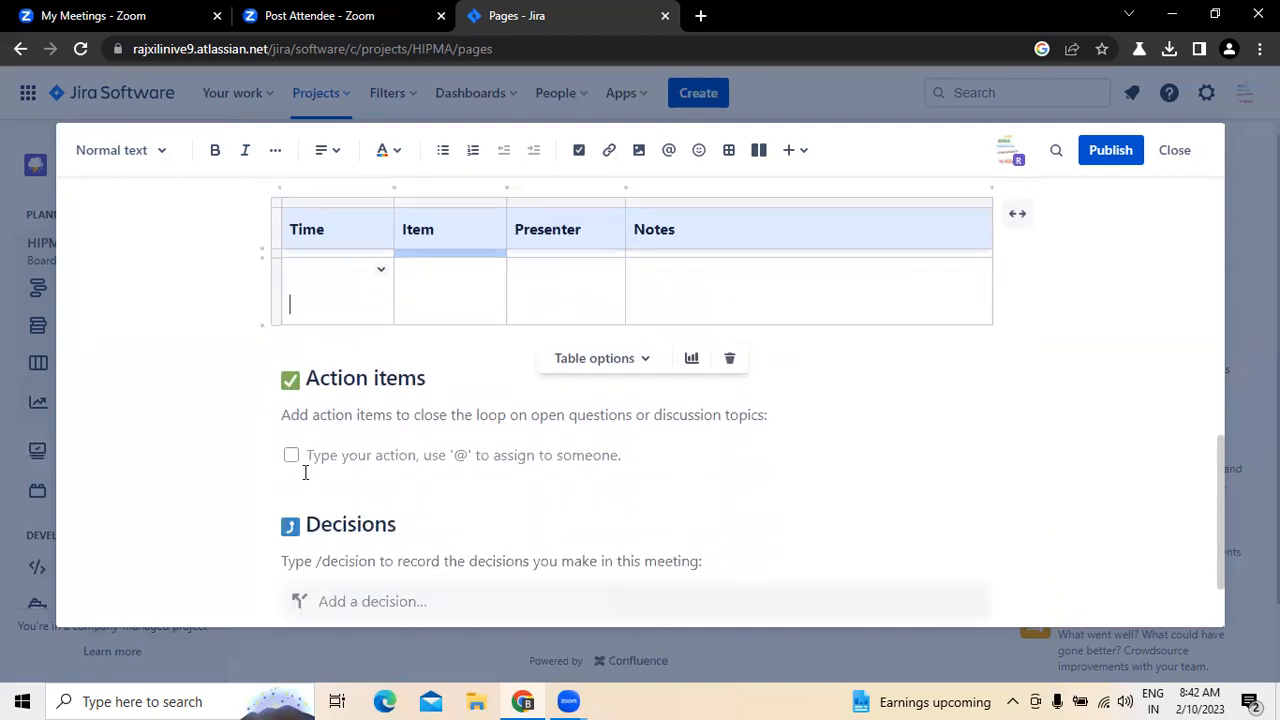
{"action": "left_click", "coordinate": [284, 414]}
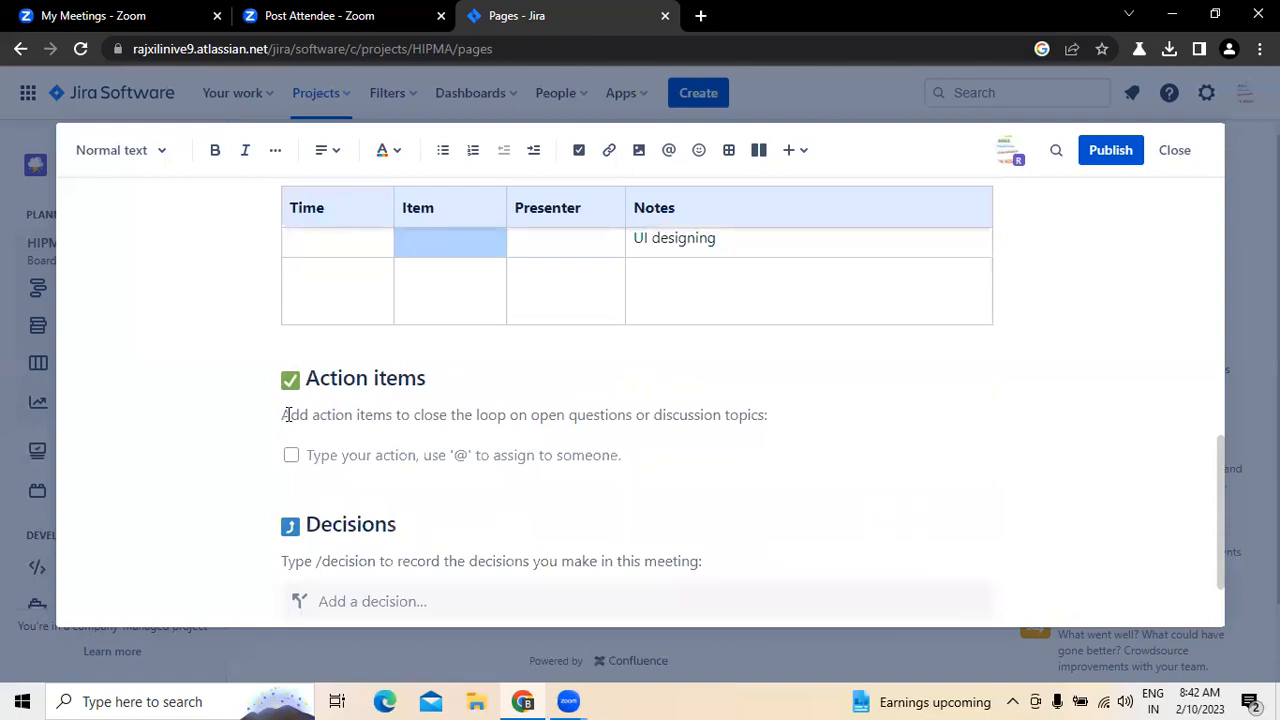
{"action": "left_click", "coordinate": [287, 414]}
{"action": "type", "text": "Ui Designin"}
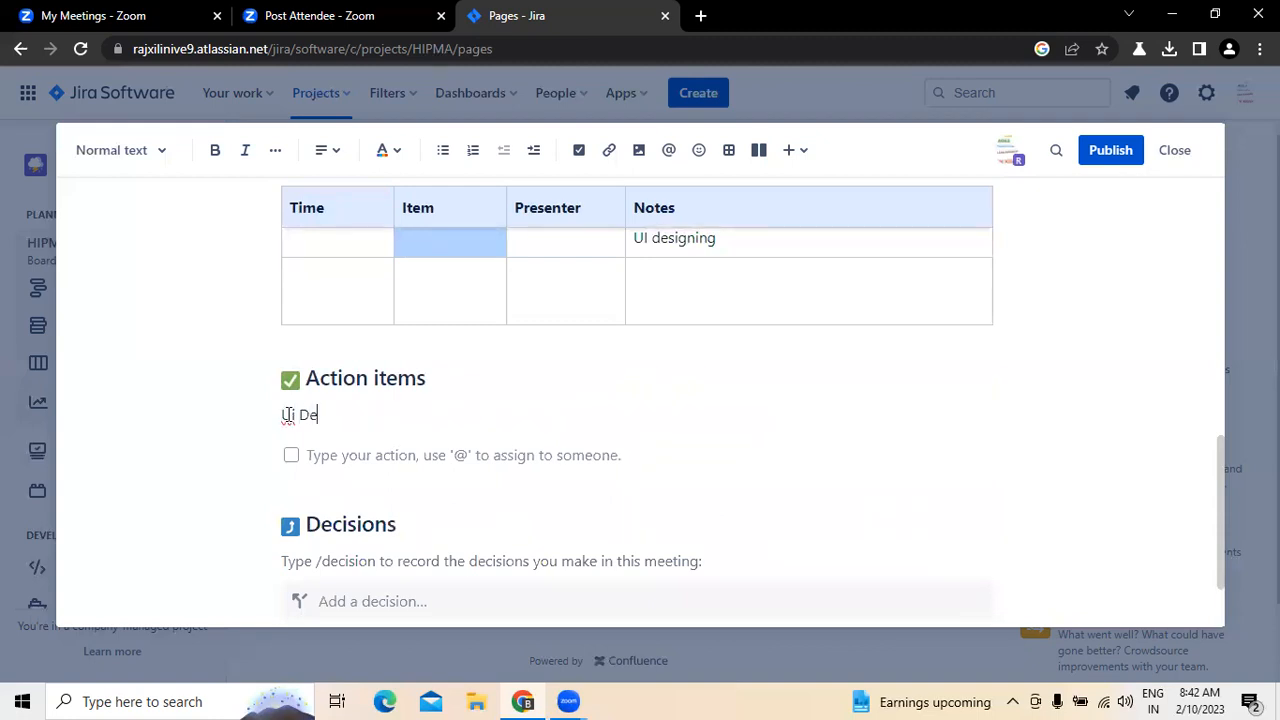
{"action": "type", "text": "ork assigned "}
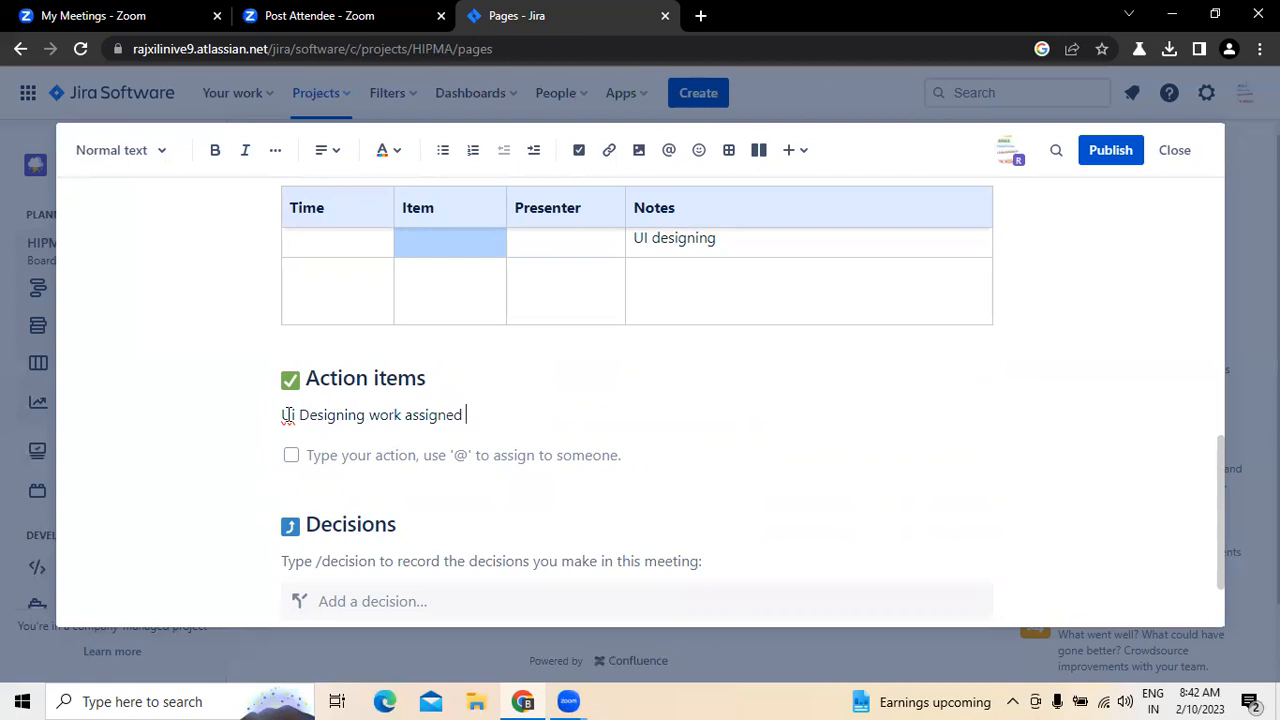
{"action": "type", "text": "to the people"}
{"action": "key", "text": "BackSpace"}
{"action": "key", "text": "BackSpace"}
{"action": "key", "text": "BackSpace"}
{"action": "key", "text": "BackSpace"}
{"action": "key", "text": "BackSpace"}
{"action": "key", "text": "BackSpace"}
{"action": "key", "text": "BackSpace"}
{"action": "key", "text": "BackSpace"}
{"action": "key", "text": "BackSpace"}
Step: Add the first assignee's title and name to the action item, followed by the role "( UI Designer"
{"action": "type", "text": "M"}
{"action": "type", "text": "s. sita"}
{"action": "key", "text": "Left"}
{"action": "key", "text": "Left"}
{"action": "key", "text": "Left"}
{"action": "key", "text": "Left"}
{"action": "type", "text": "r"}
{"action": "key", "text": "Right"}
{"action": "key", "text": "Right"}
{"action": "key", "text": "Right"}
{"action": "key", "text": "Right"}
{"action": "key", "text": "Right"}
{"action": "key", "text": "Right"}
{"action": "key", "text": "Right"}
{"action": "type", "text": "( UI DESIGNERS"}
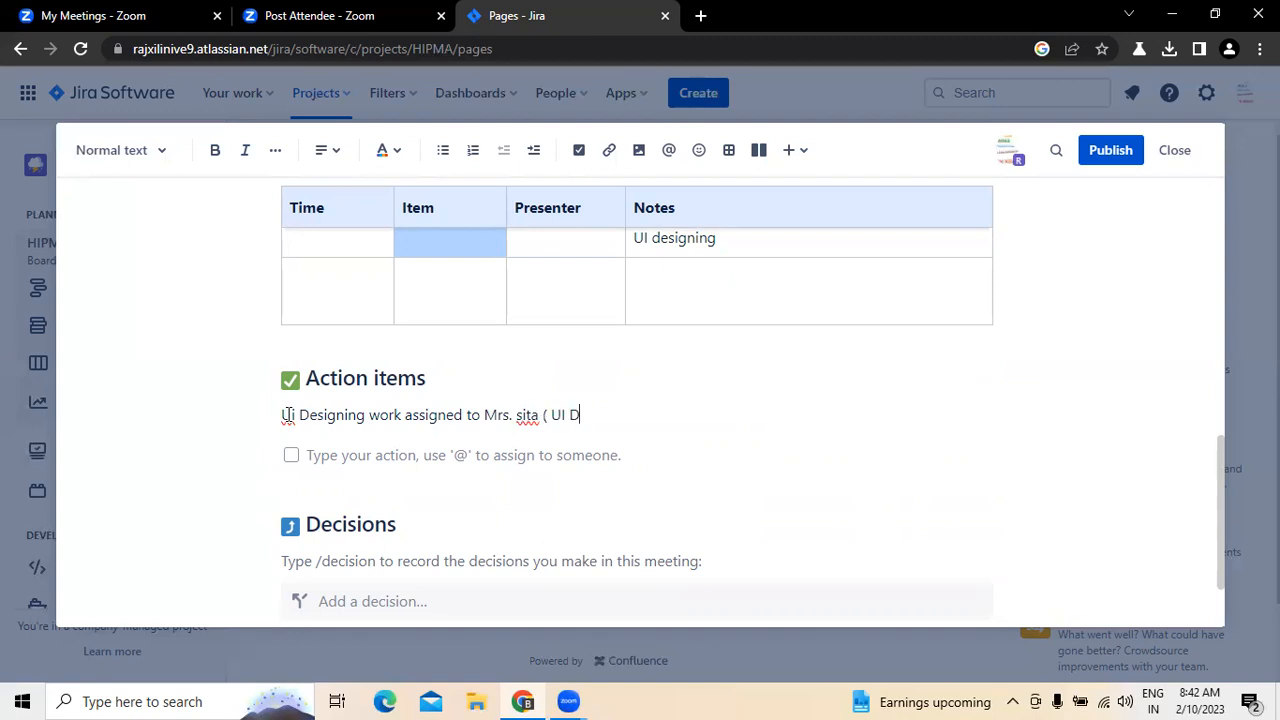
{"action": "key", "text": "BackSpace"}
{"action": "key", "text": "BackSpace"}
{"action": "key", "text": "BackSpace"}
{"action": "key", "text": "BackSpace"}
{"action": "key", "text": "BackSpace"}
{"action": "key", "text": "BackSpace"}
{"action": "key", "text": "BackSpace"}
{"action": "key", "text": "BackSpace"}
{"action": "type", "text": "esigners ) and aslso fo"}
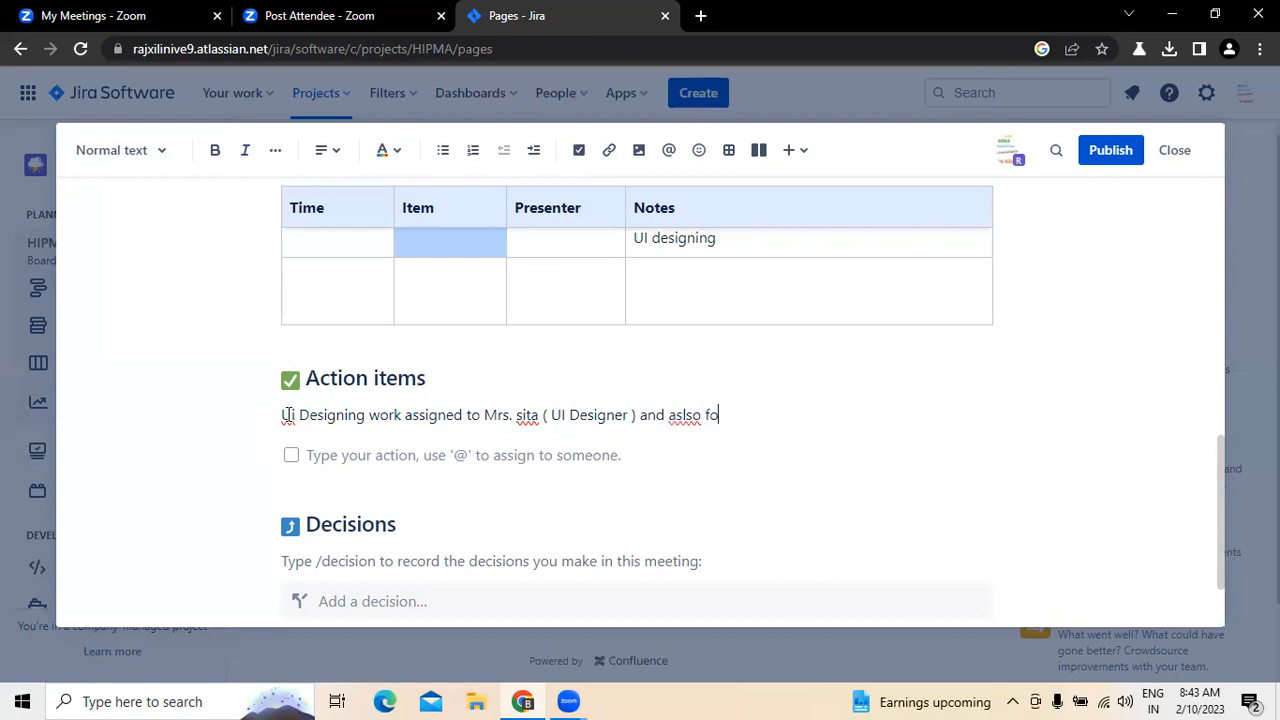
{"action": "type", "text": "r Mr. Giri"}
Step: Close the role's bracket and add "and also for" with the second assignee's title and name, correcting the spelling of "also"
{"action": "right_click", "coordinate": [686, 414]}
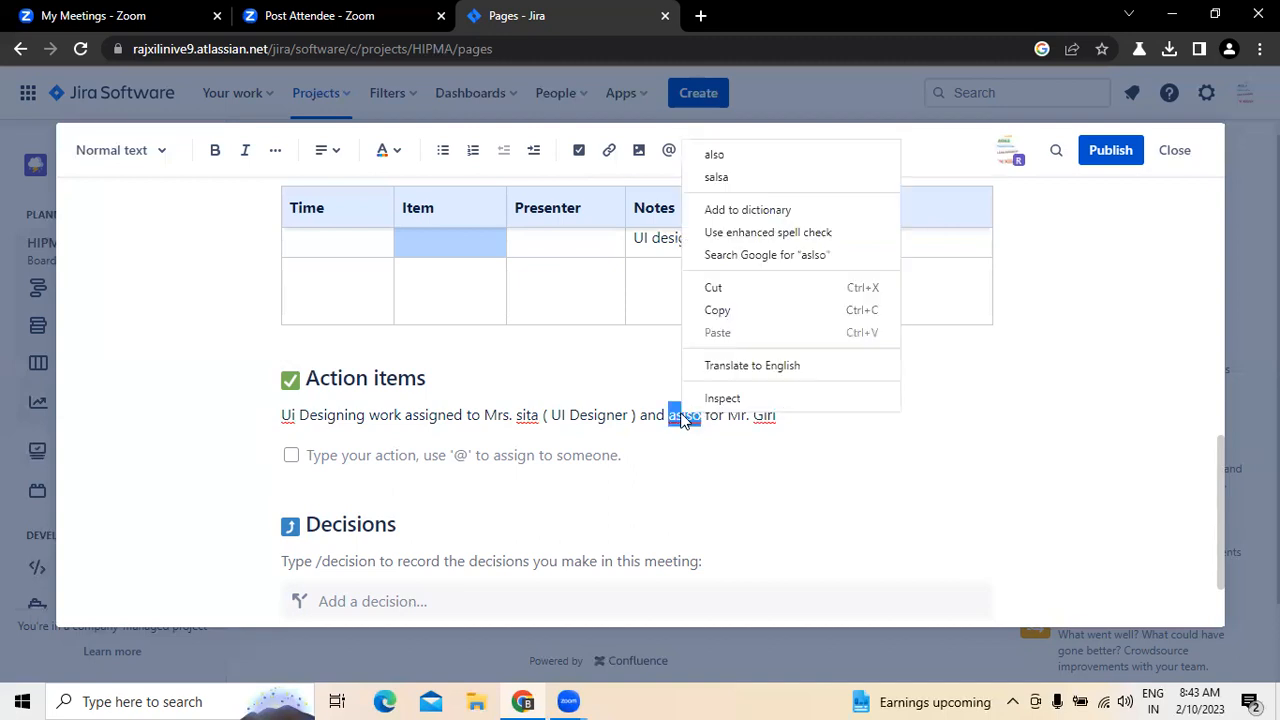
{"action": "left_click", "coordinate": [712, 157]}
Step: Add the role "( Data base designer )" after the second assignee's name in the action item
{"action": "right_click", "coordinate": [758, 414]}
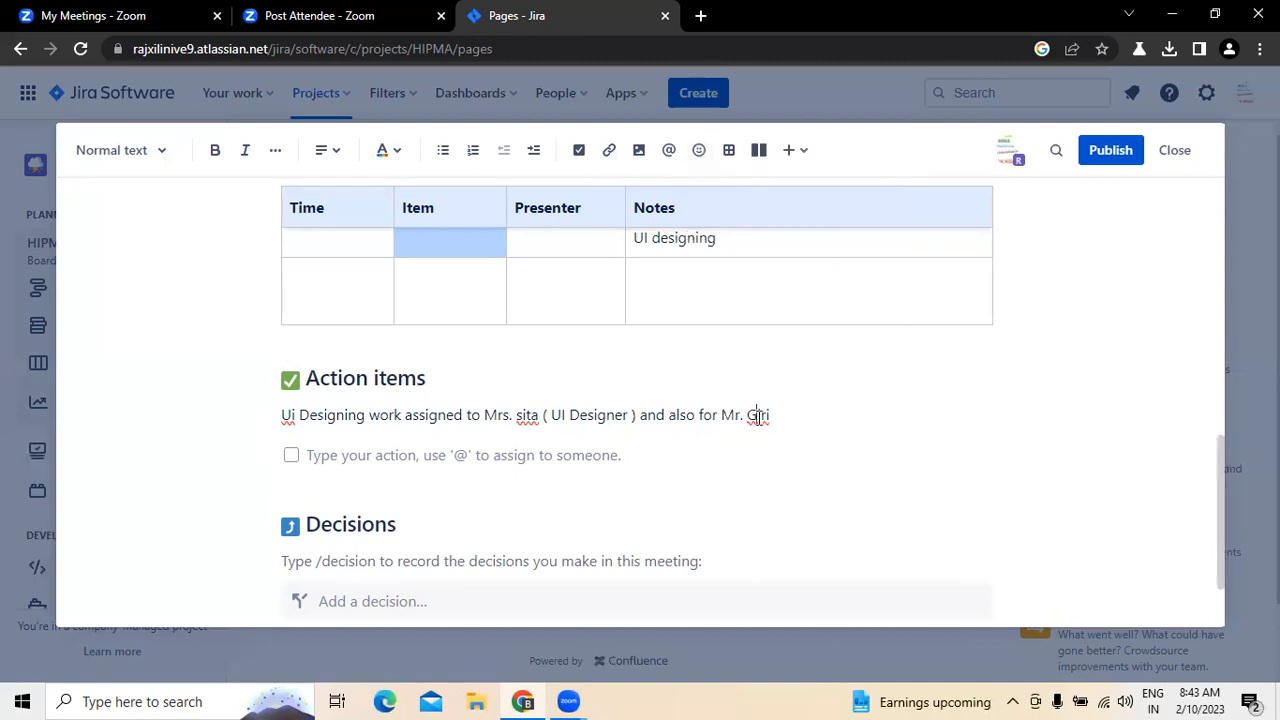
{"action": "left_click", "coordinate": [802, 414]}
{"action": "type", "text": "( Dra"}
{"action": "key", "text": "BackSpace"}
{"action": "key", "text": "BackSpace"}
{"action": "key", "text": "BackSpace"}
{"action": "type", "text": "Draa"}
{"action": "key", "text": "BackSpace"}
{"action": "key", "text": "BackSpace"}
{"action": "key", "text": "BackSpace"}
{"action": "key", "text": "BackSpace"}
{"action": "key", "text": "BackSpace"}
{"action": "type", "text": "Draa"}
{"action": "key", "text": "BackSpace"}
{"action": "key", "text": "BackSpace"}
{"action": "key", "text": "BackSpace"}
{"action": "key", "text": "BackSpace"}
{"action": "type", "text": "ata base designer "}
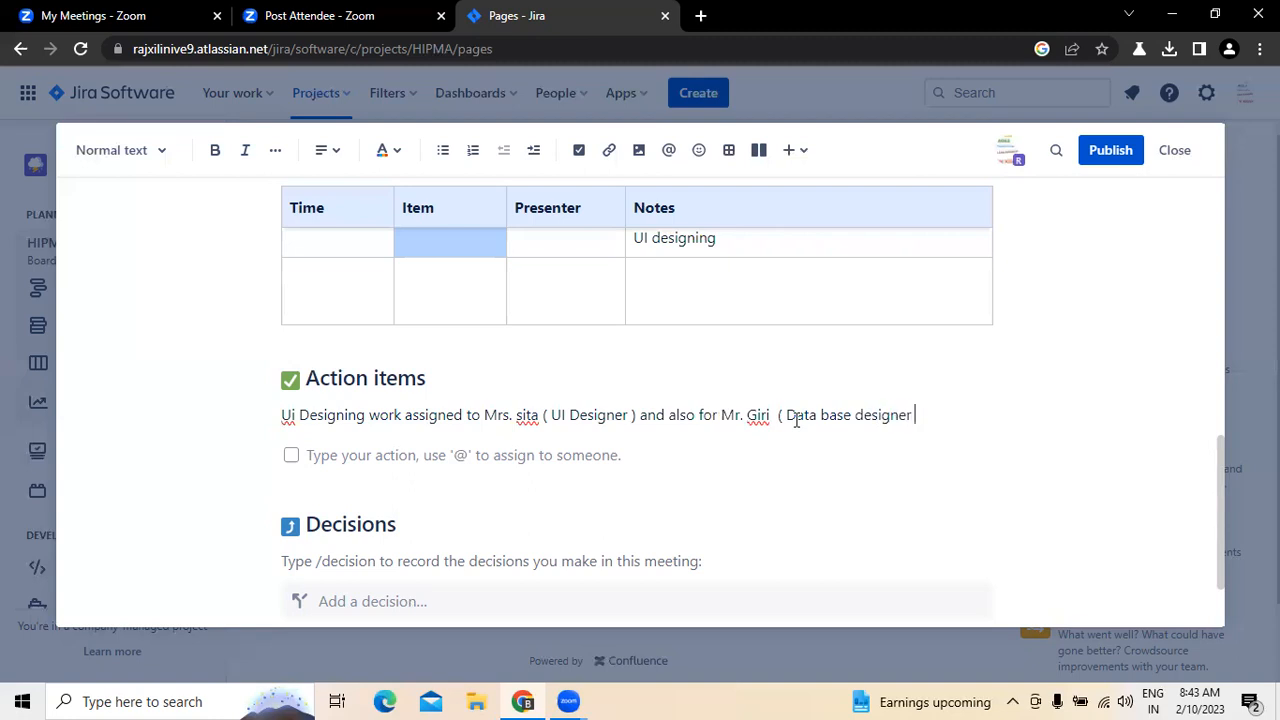
{"action": "type", "text": ")"}
Step: Clear the hint text line under the Decisions heading, leaving it blank
{"action": "scroll", "coordinate": [369, 451], "scroll_direction": "down", "scroll_amount": 2}
{"action": "left_click", "coordinate": [371, 463]}
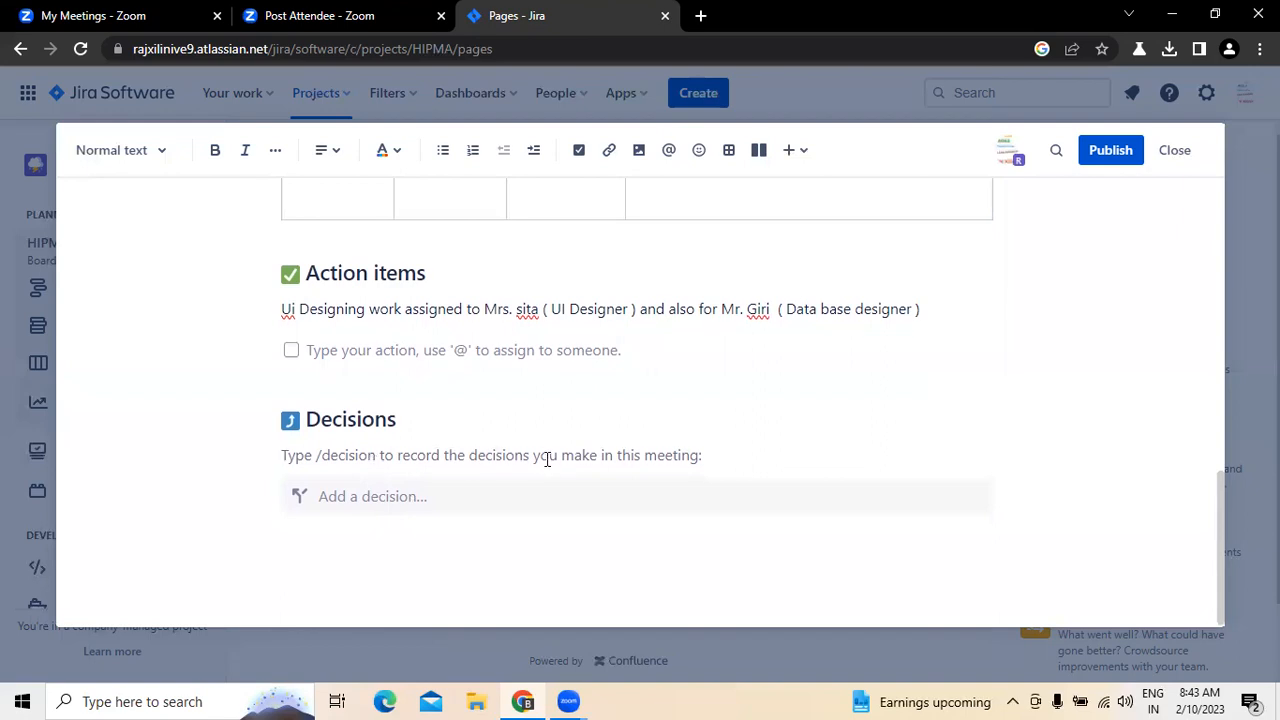
{"action": "type", "text": "This work"}
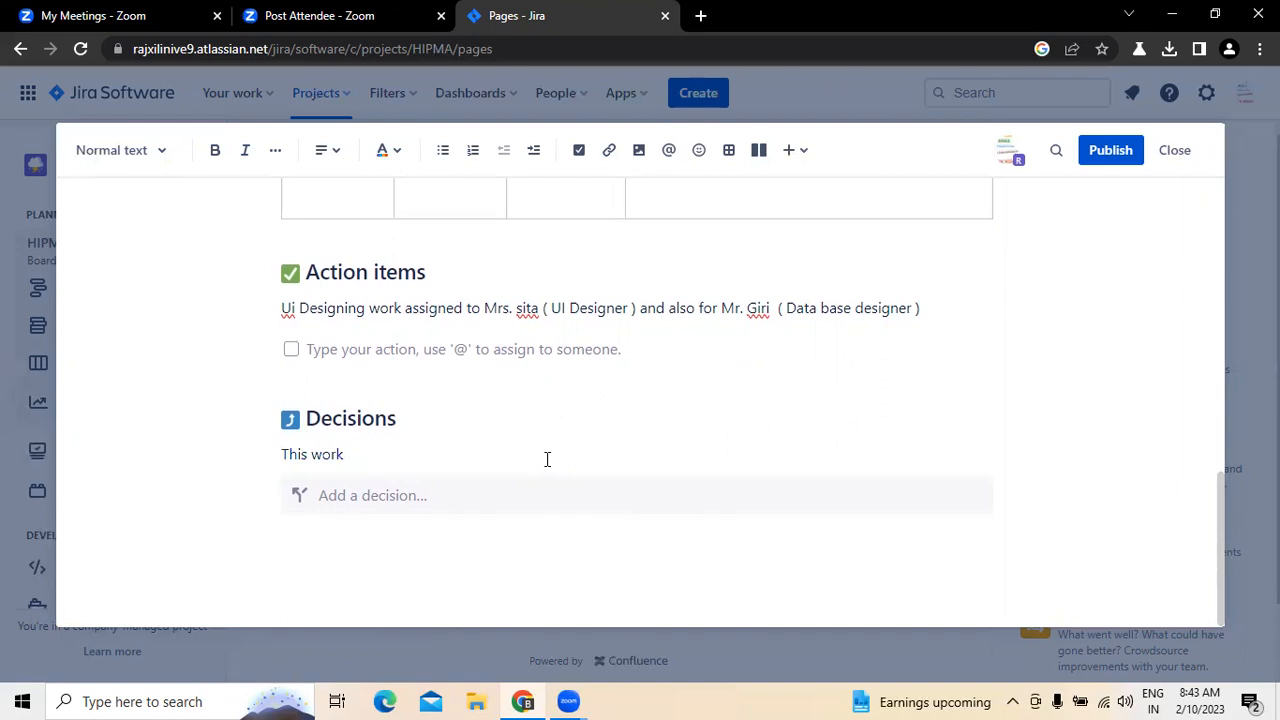
{"action": "key", "text": "BackSpace"}
{"action": "key", "text": "BackSpace"}
{"action": "key", "text": "BackSpace"}
{"action": "key", "text": "BackSpace"}
{"action": "key", "text": "BackSpace"}
{"action": "key", "text": "BackSpace"}
{"action": "key", "text": "BackSpace"}
{"action": "key", "text": "BackSpace"}
{"action": "key", "text": "BackSpace"}
Step: Record the decision "This work has to be completed by 12th Feb at maximum"
{"action": "left_click", "coordinate": [432, 503]}
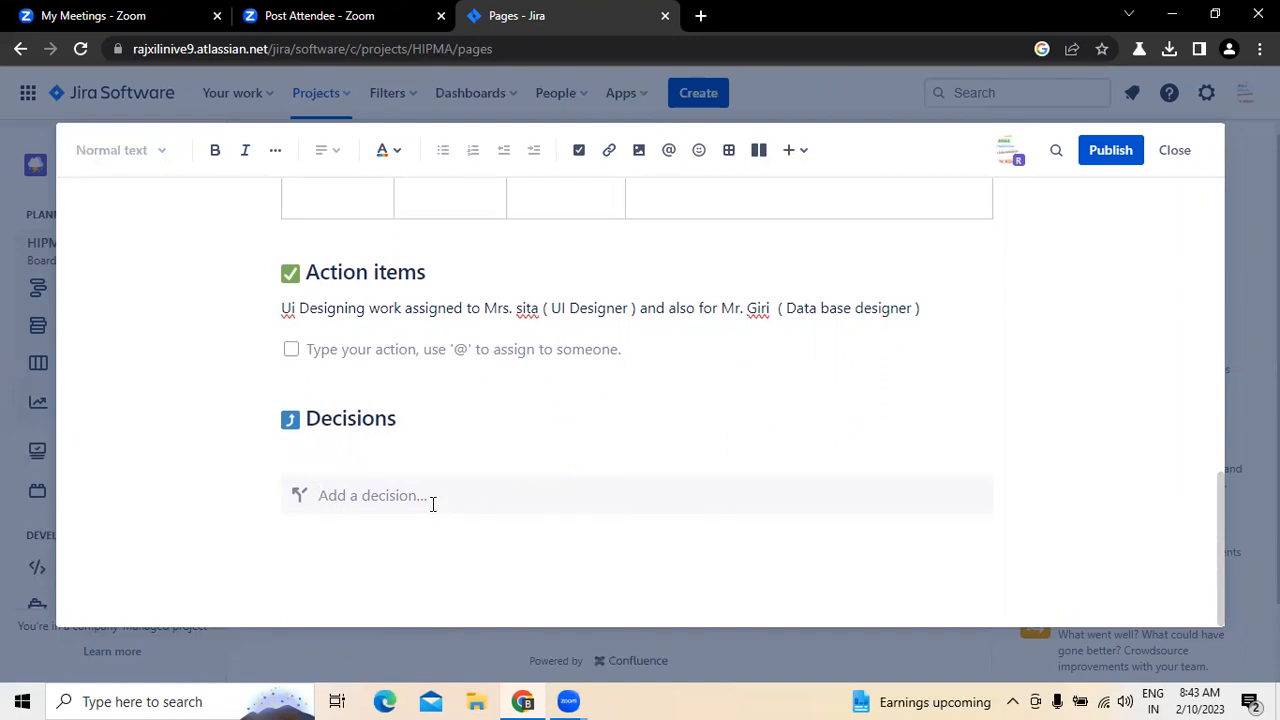
{"action": "type", "text": "This work has to be compleetd"}
{"action": "key", "text": "BackSpace"}
{"action": "key", "text": "BackSpace"}
{"action": "key", "text": "BackSpace"}
{"action": "key", "text": "BackSpace"}
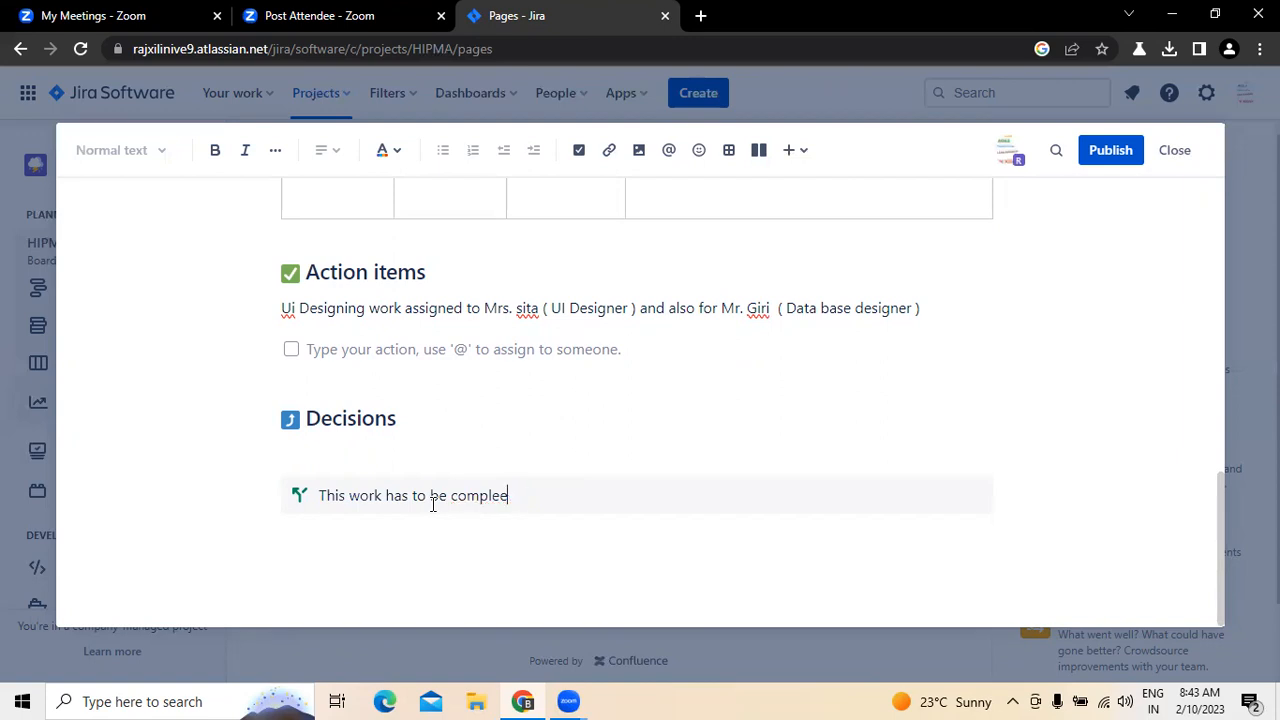
{"action": "type", "text": "ted by 12th Feb at maximum"}
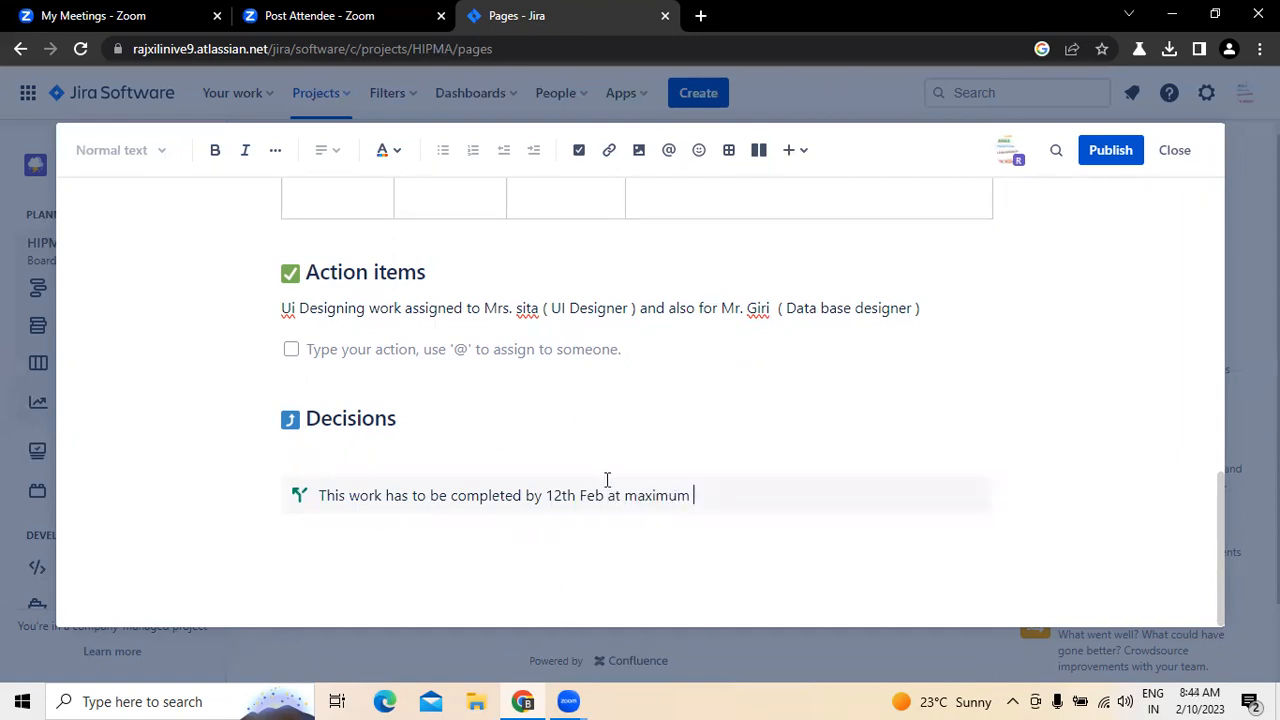
Step: Publish the meeting notes page and close its preview to return to the project pages
{"action": "scroll", "coordinate": [618, 343], "scroll_direction": "up", "scroll_amount": 2}
{"action": "scroll", "coordinate": [618, 343], "scroll_direction": "up", "scroll_amount": 5}
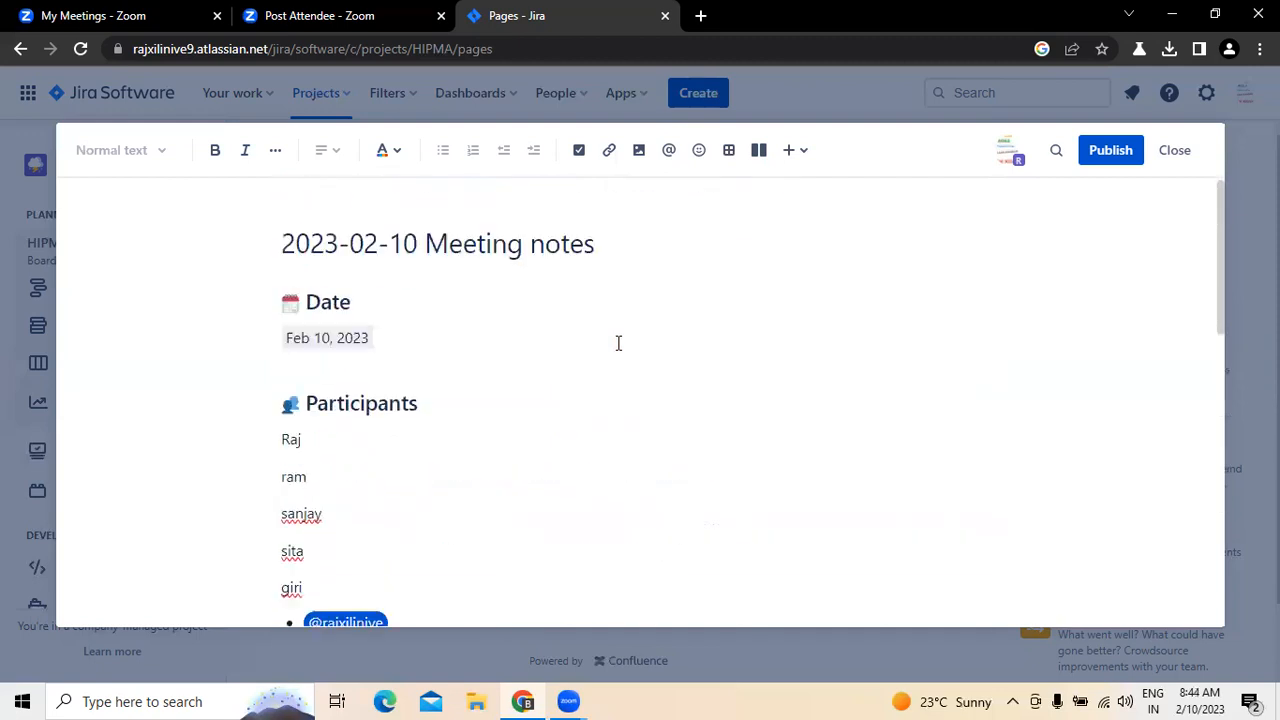
{"action": "left_click", "coordinate": [1105, 150]}
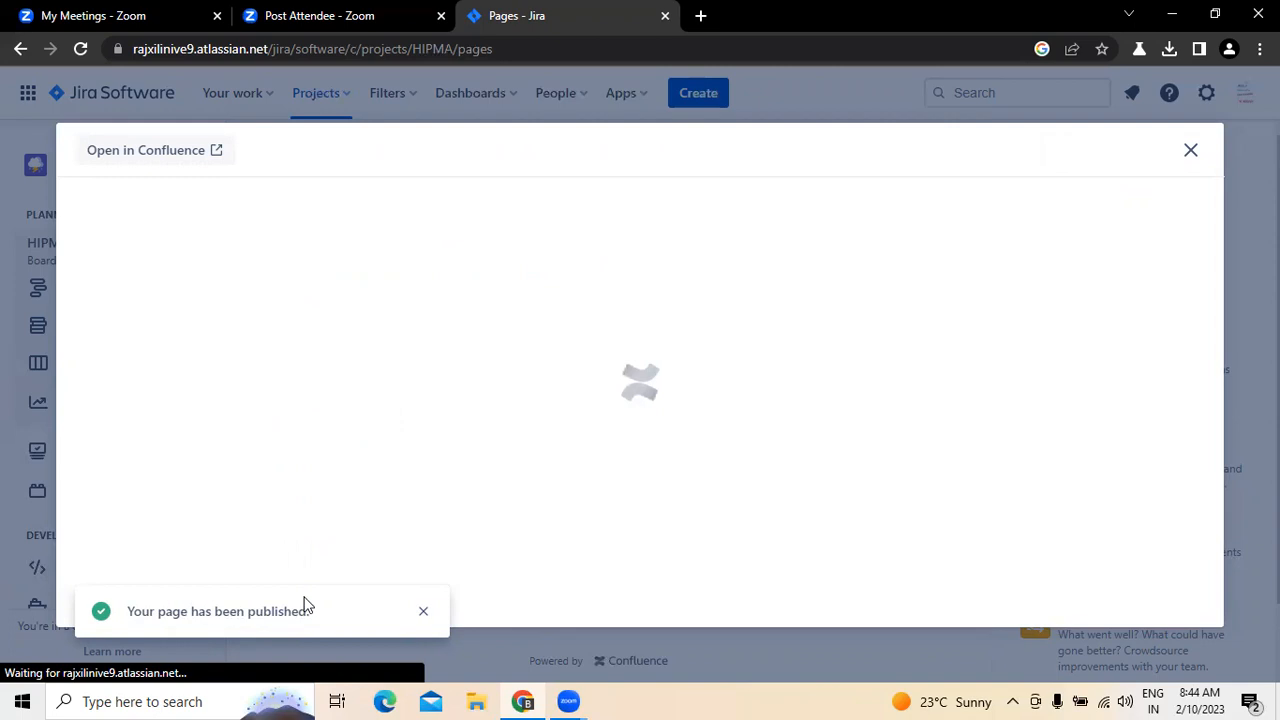
{"action": "left_click", "coordinate": [1190, 150]}
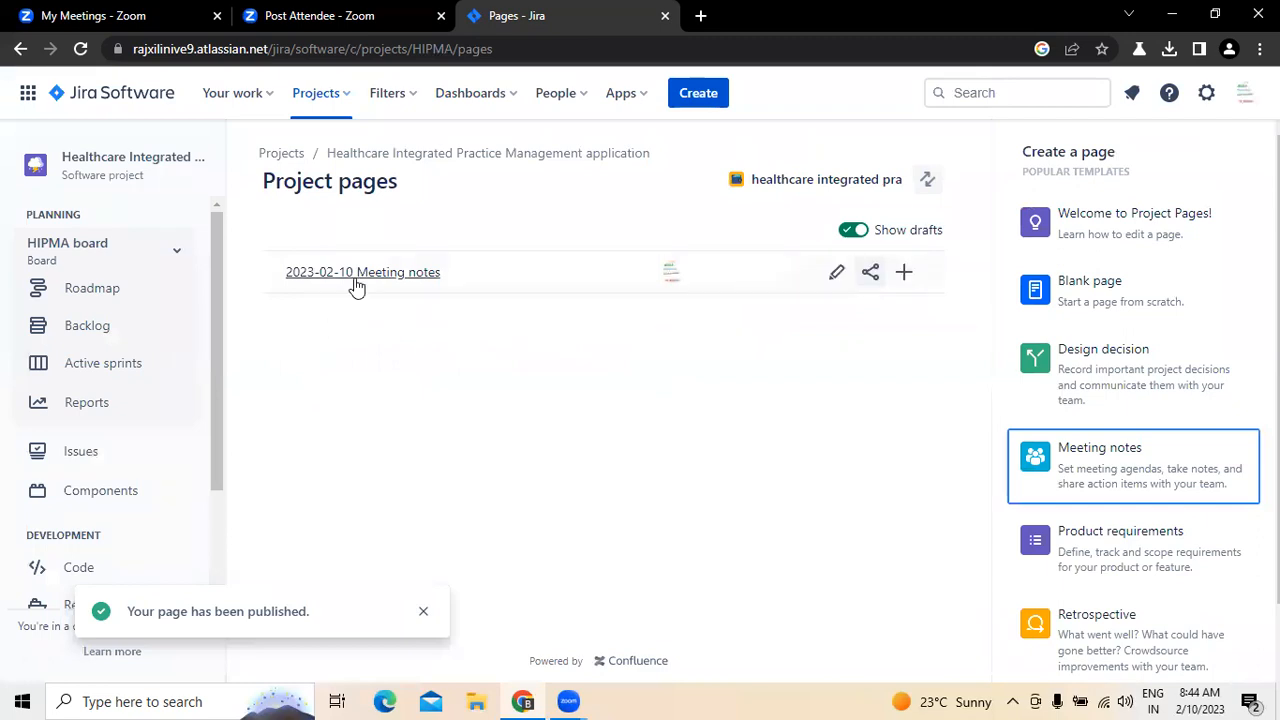
Step: Open story HIPMA-12 in the project backlog and start linking a Confluence page to it
{"action": "left_click", "coordinate": [92, 326]}
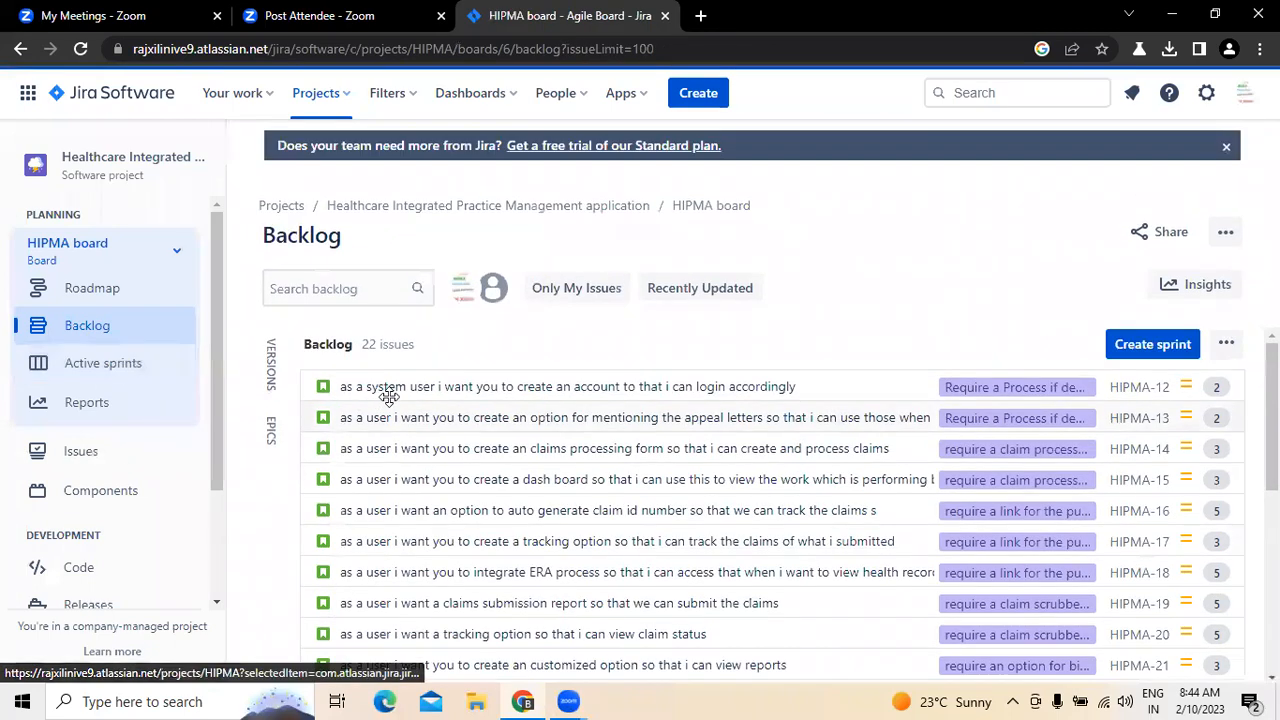
{"action": "left_click", "coordinate": [401, 389]}
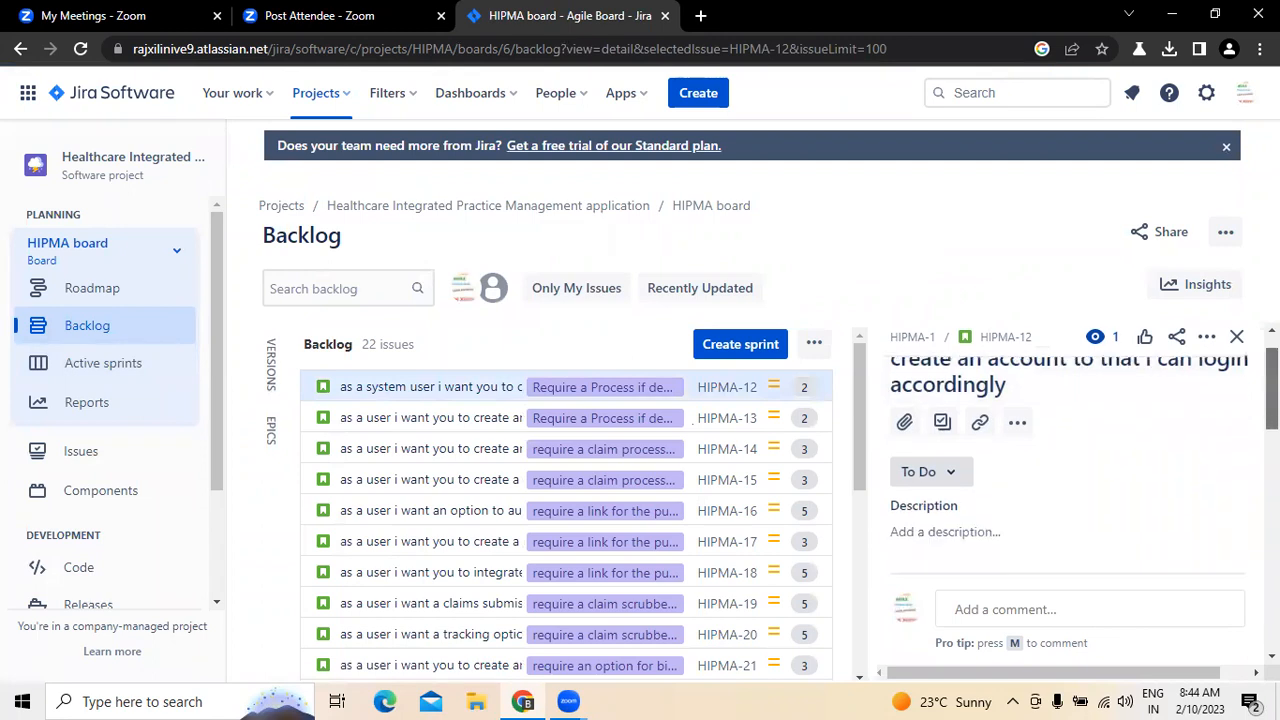
{"action": "left_click", "coordinate": [978, 472]}
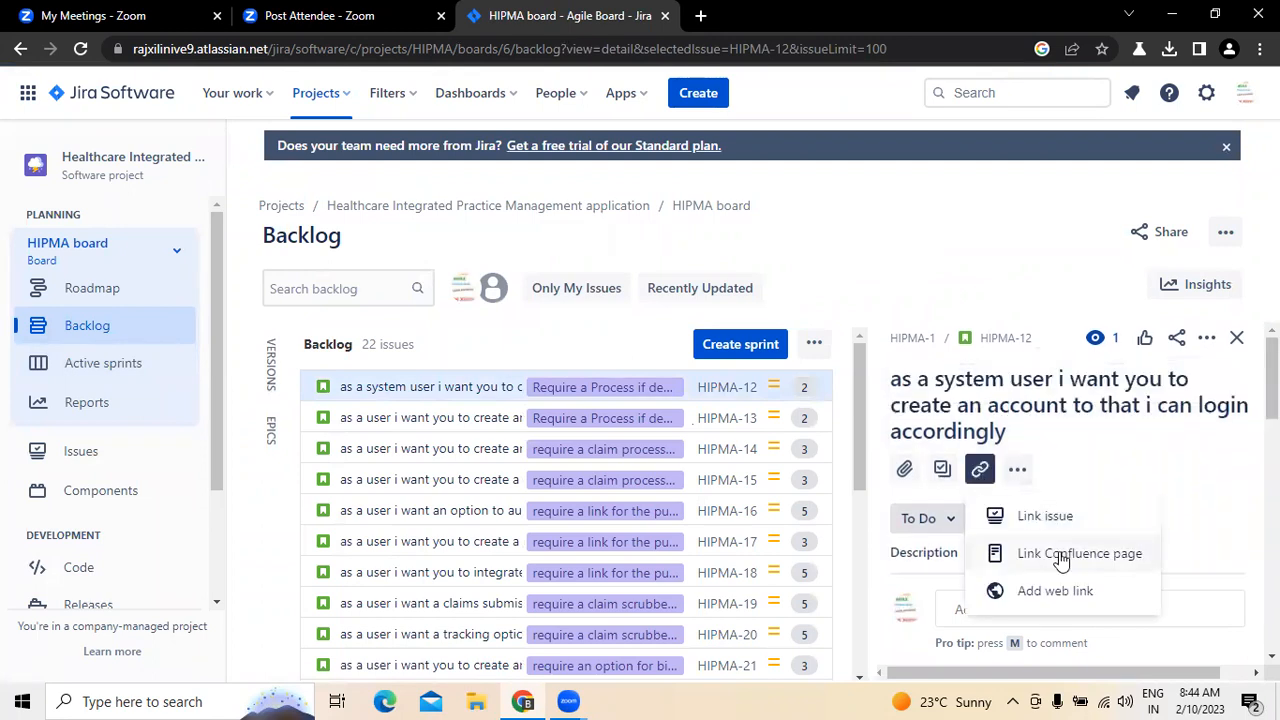
{"action": "left_click", "coordinate": [1058, 553]}
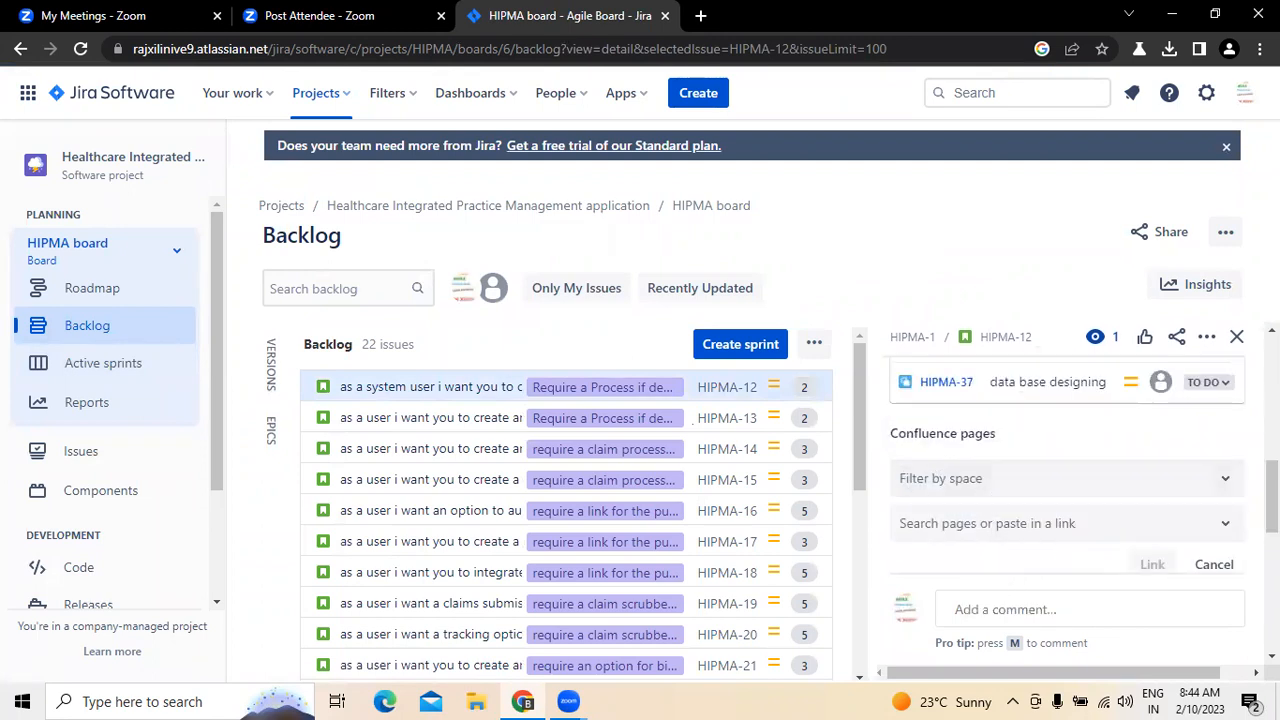
Step: Link the "2023-02-10 Meeting notes" page from the healthcare integrated practice management space to story HIPMA-12
{"action": "left_click", "coordinate": [1222, 482]}
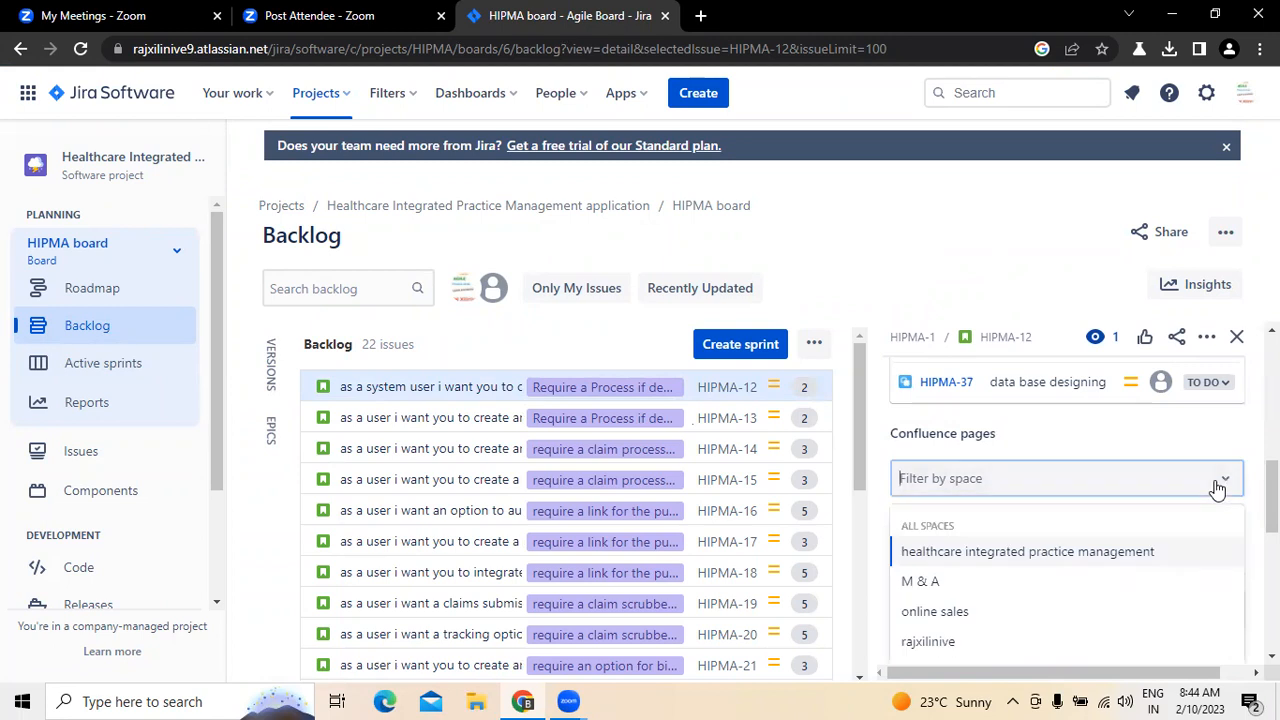
{"action": "left_click", "coordinate": [978, 561]}
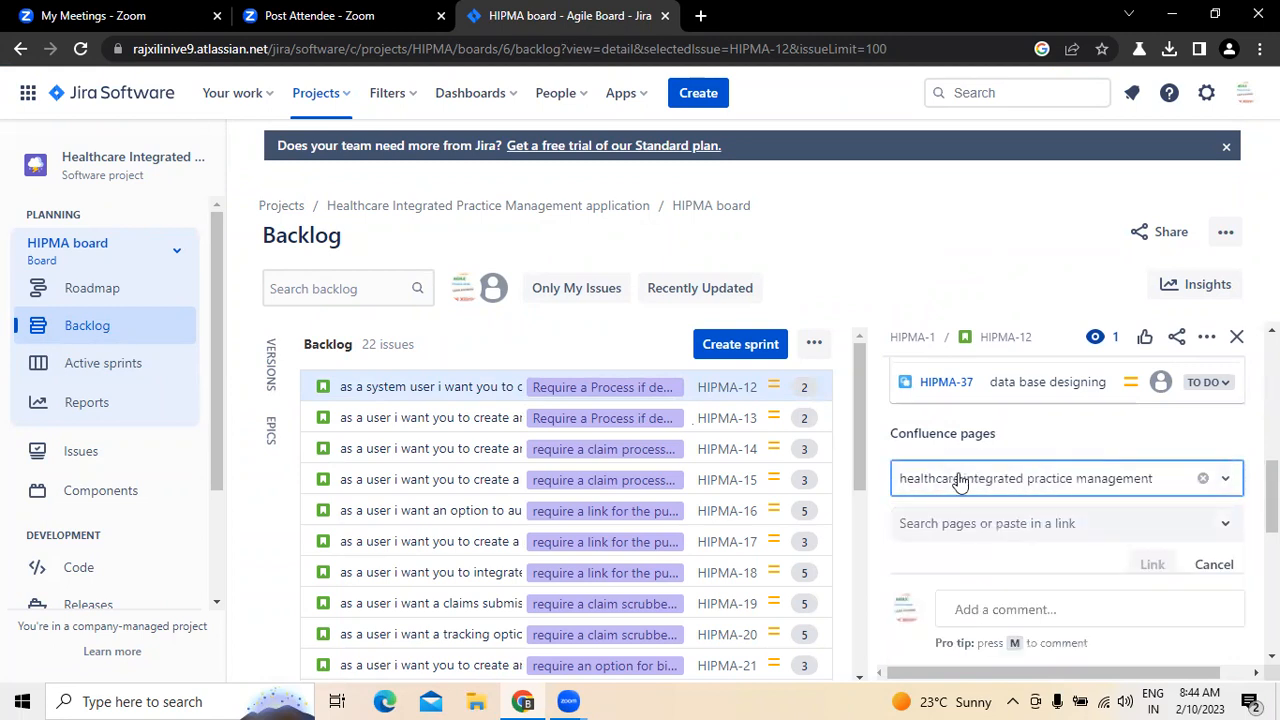
{"action": "left_click", "coordinate": [1220, 531]}
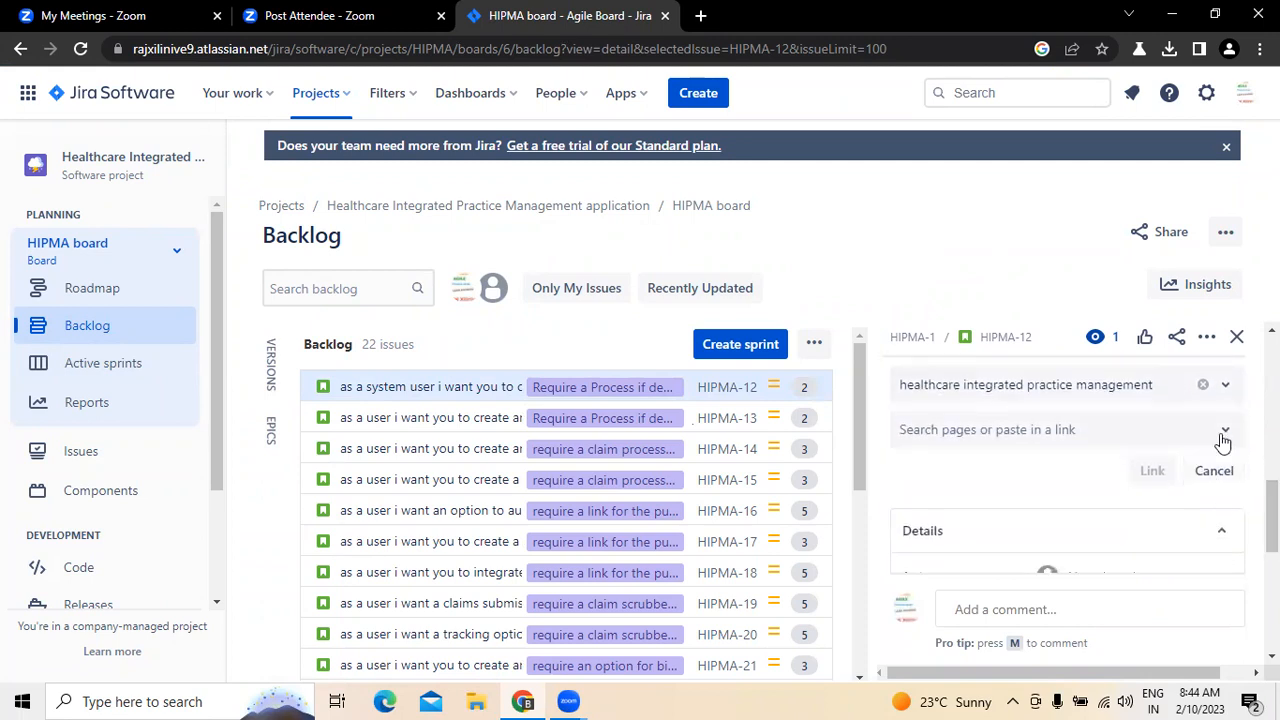
{"action": "left_click", "coordinate": [1223, 431]}
{"action": "left_click", "coordinate": [1024, 512]}
{"action": "left_click", "coordinate": [1152, 471]}
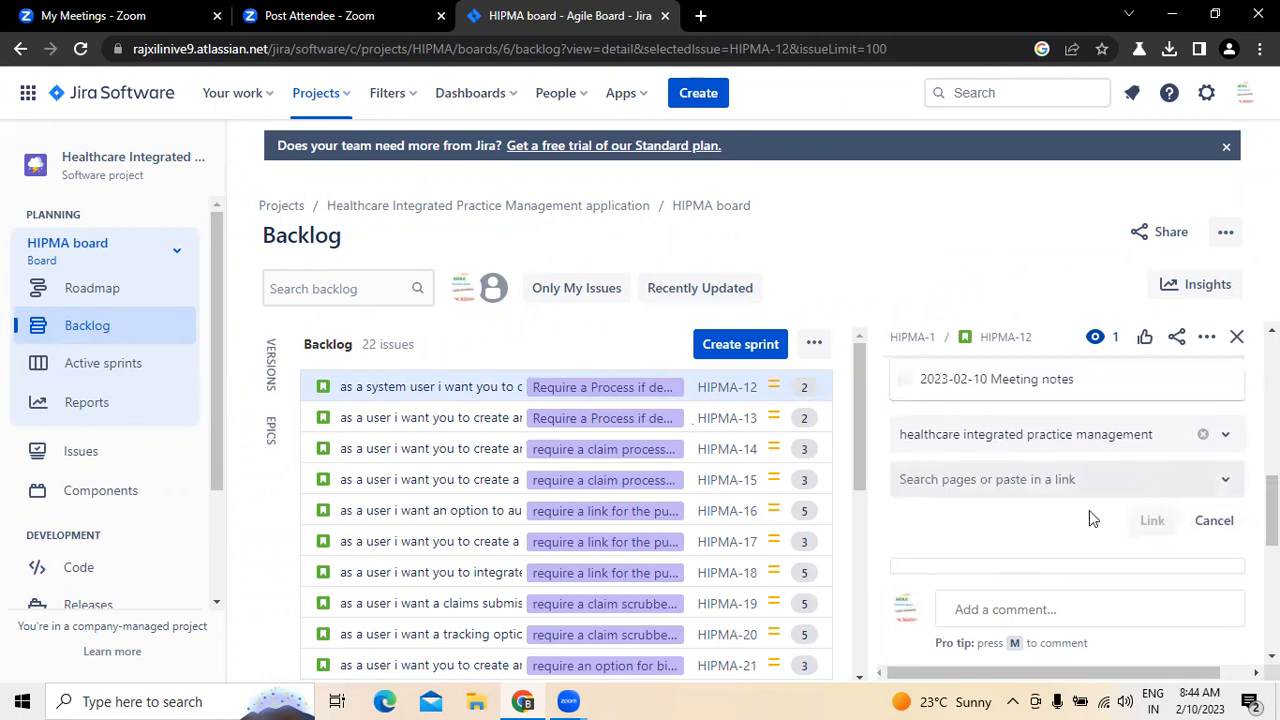
{"action": "scroll", "coordinate": [1104, 450], "scroll_direction": "up", "scroll_amount": 5}
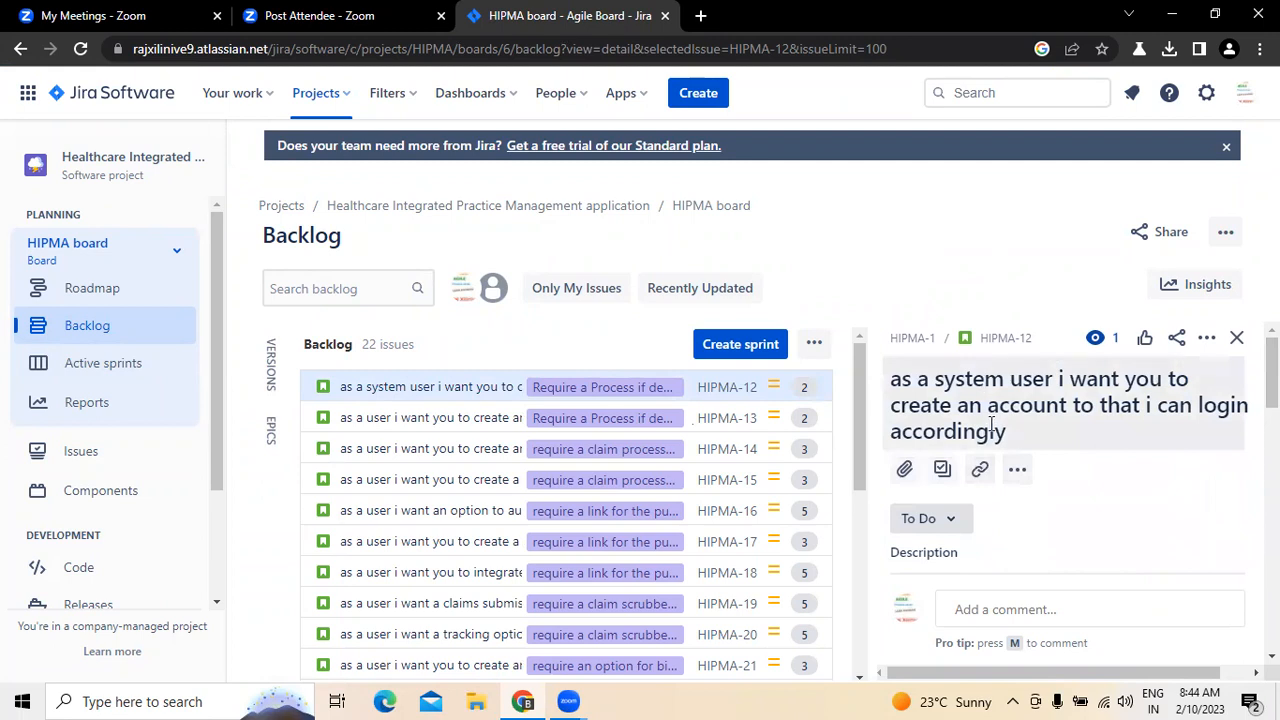
{"action": "left_click", "coordinate": [982, 469]}
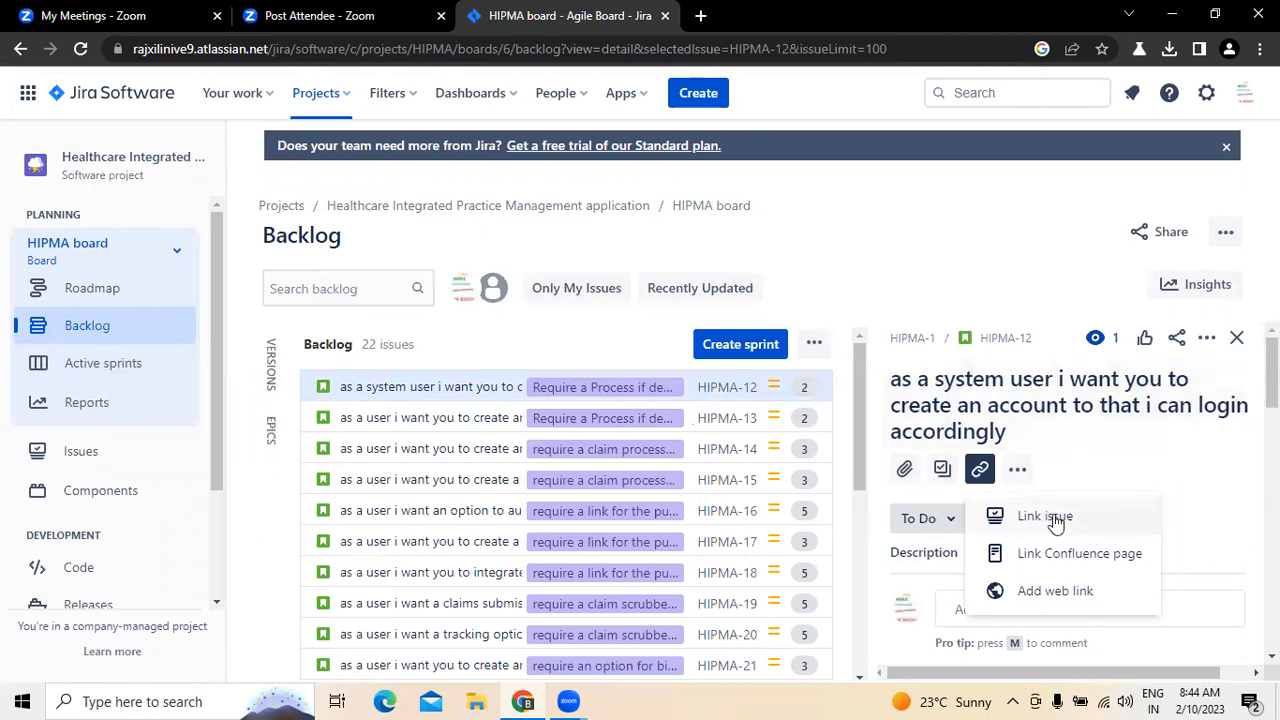
{"action": "left_click", "coordinate": [1040, 594]}
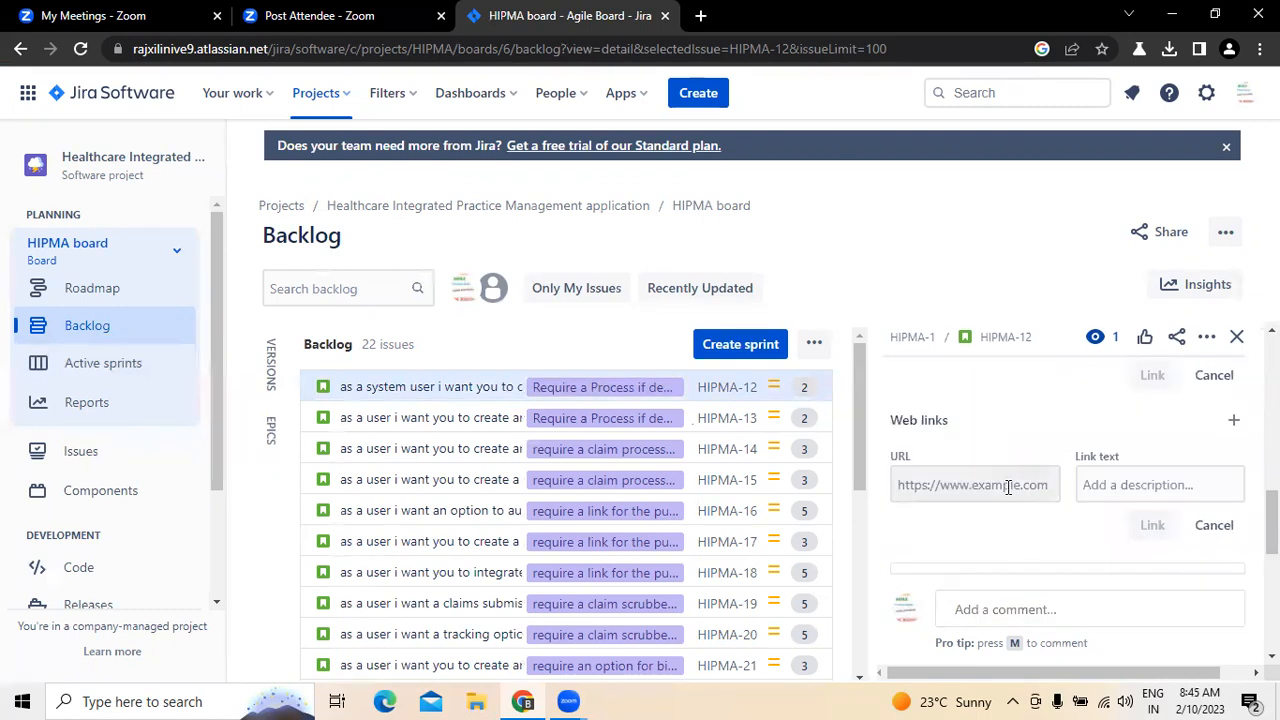
{"action": "left_click", "coordinate": [1214, 526]}
{"action": "left_click_drag", "start_coordinate": [1272, 540], "coordinate": [1272, 362]}
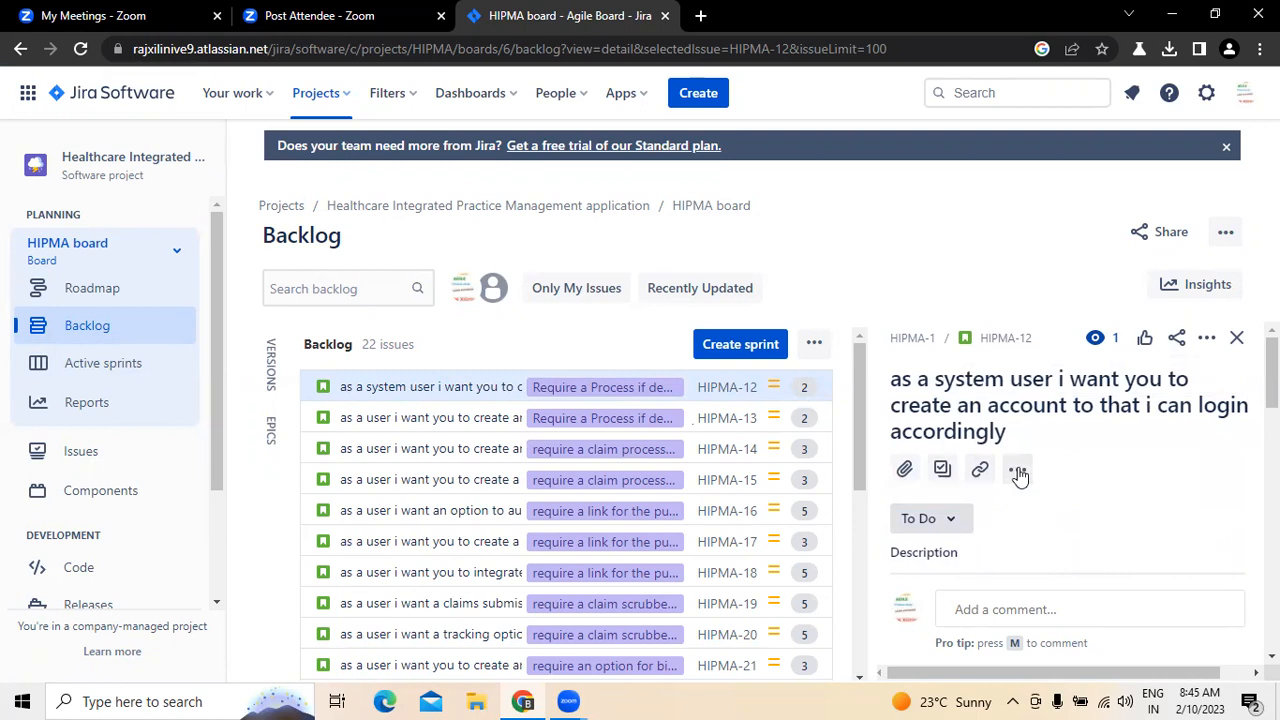
Step: Open the description of story HIPMA-12 for editing
{"action": "left_click", "coordinate": [1015, 468]}
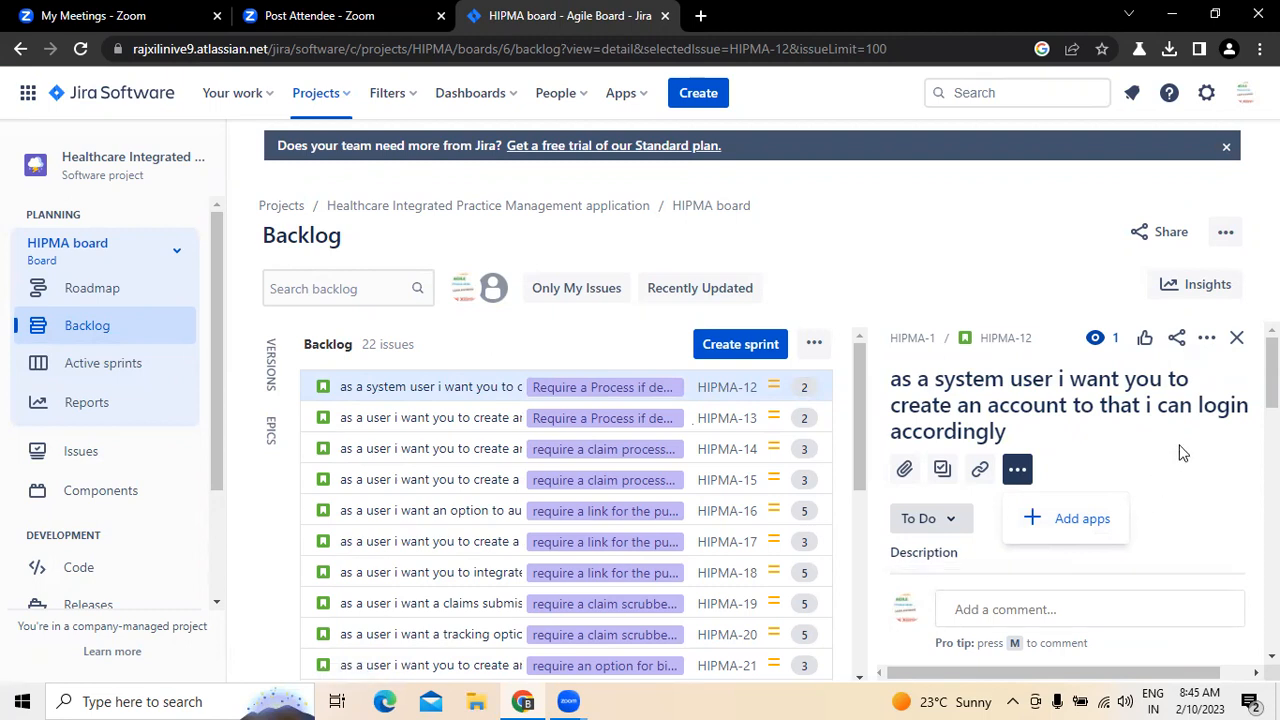
{"action": "left_click_drag", "start_coordinate": [1272, 376], "coordinate": [1272, 400]}
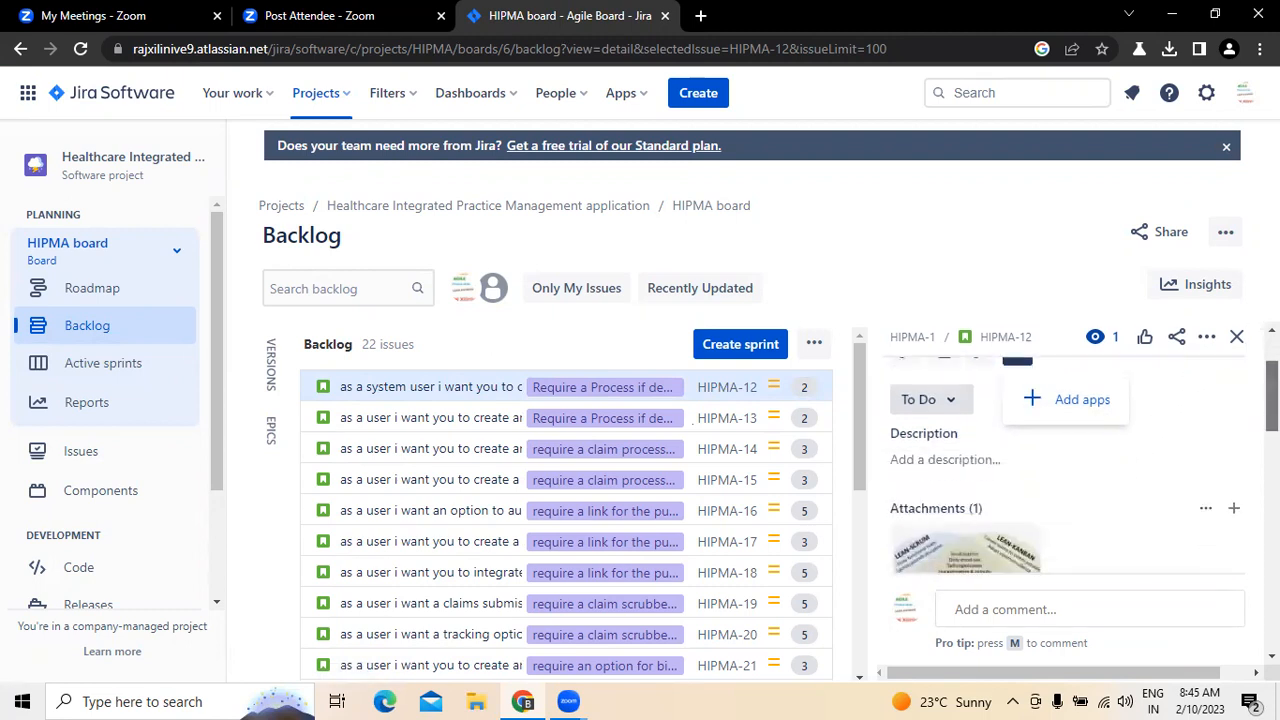
{"action": "left_click", "coordinate": [946, 460]}
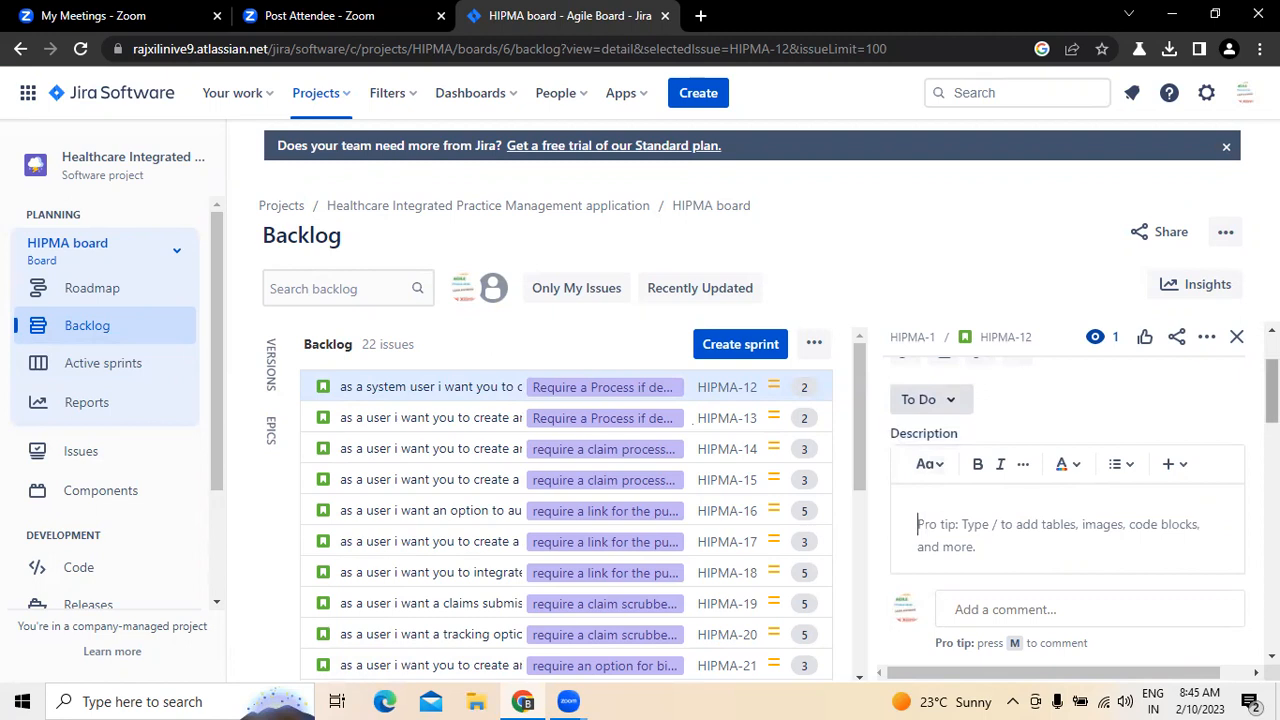
{"action": "scroll", "coordinate": [892, 378], "scroll_direction": "up", "scroll_amount": 2}
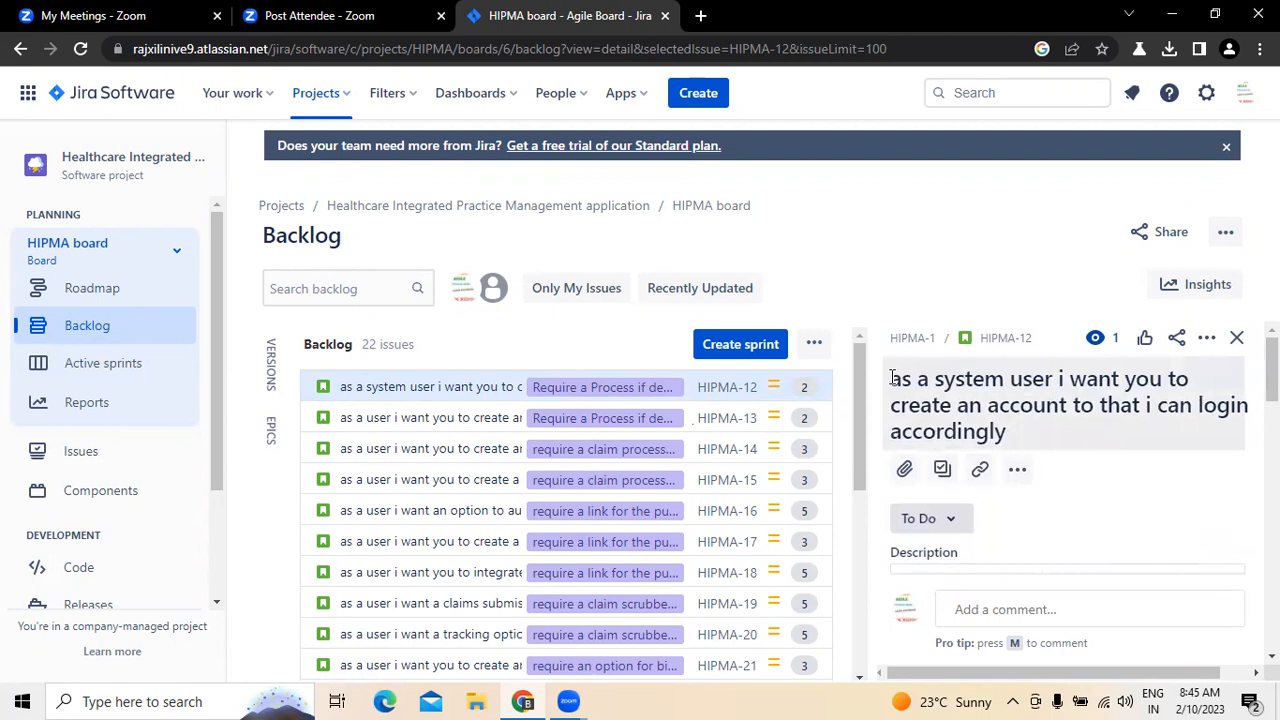
Step: Correct the story's summary to read "as a system user i want you to create an account so that i can login accordingly"
{"action": "left_click_drag", "start_coordinate": [892, 378], "coordinate": [1012, 438]}
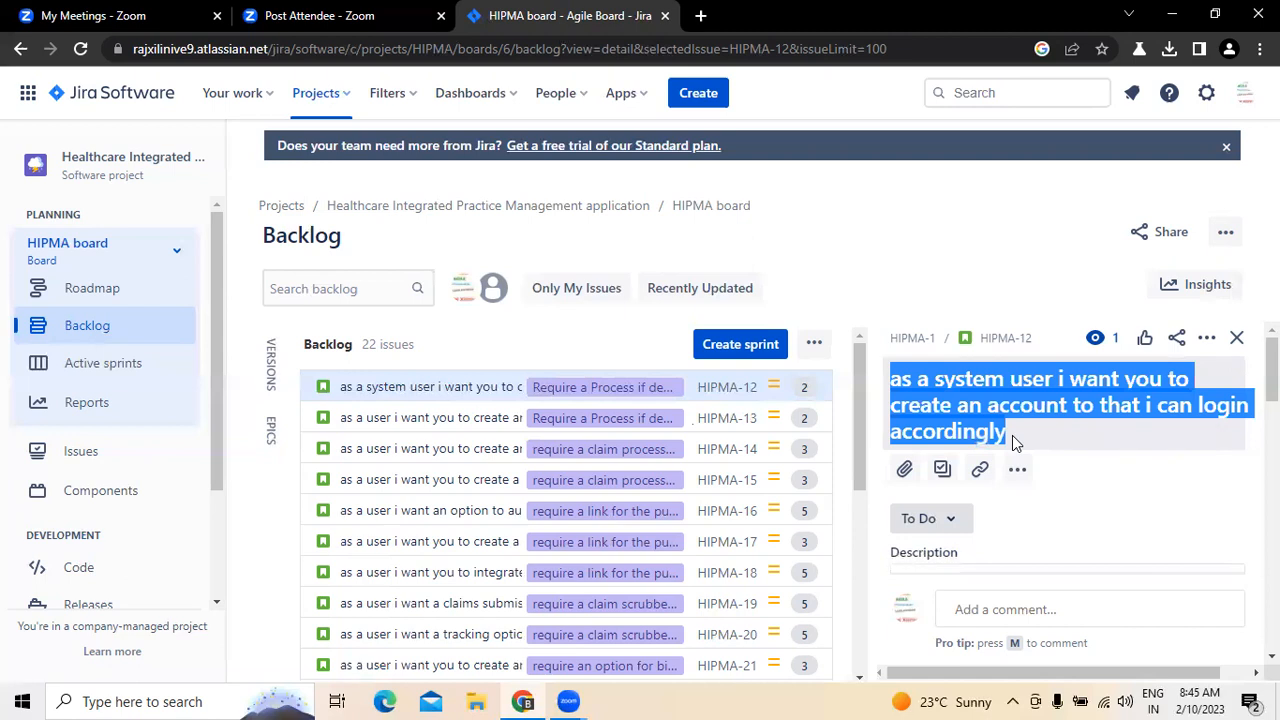
{"action": "left_click", "coordinate": [1085, 405]}
{"action": "double_click", "coordinate": [1085, 405]}
{"action": "left_click", "coordinate": [1083, 406]}
{"action": "key", "text": "BackSpace"}
{"action": "type", "text": "s"}
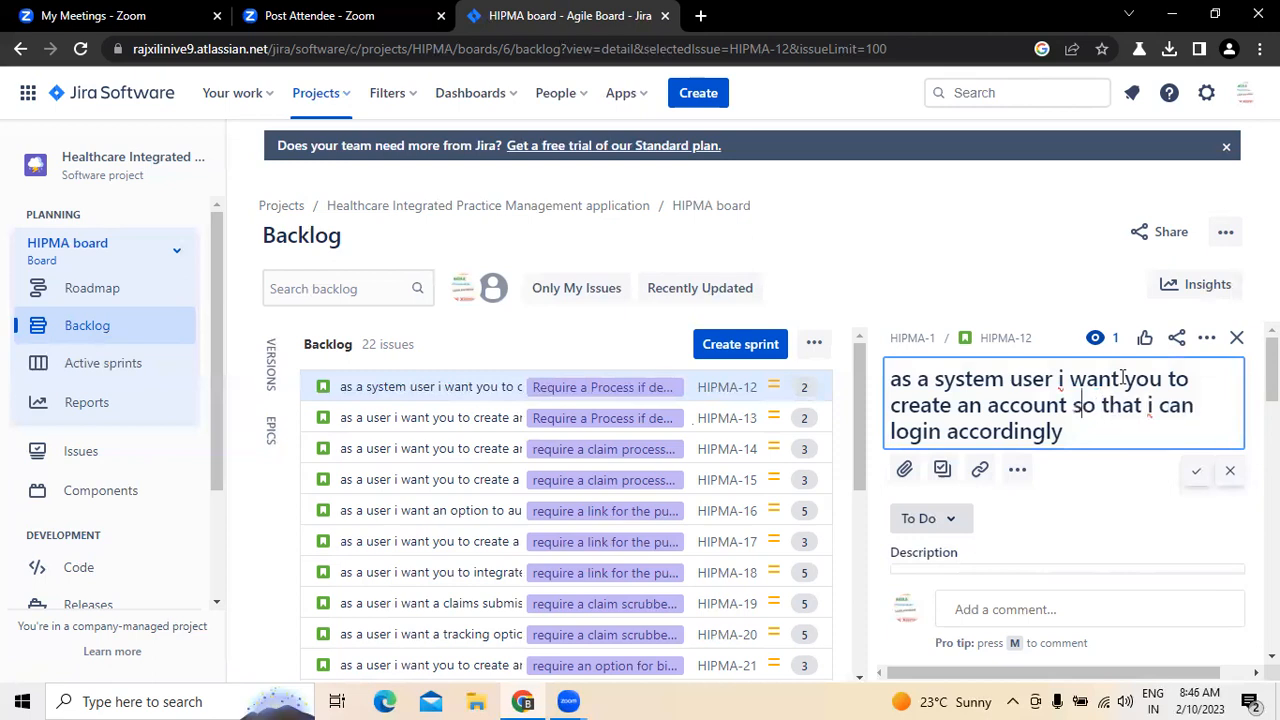
{"action": "left_click", "coordinate": [1196, 470]}
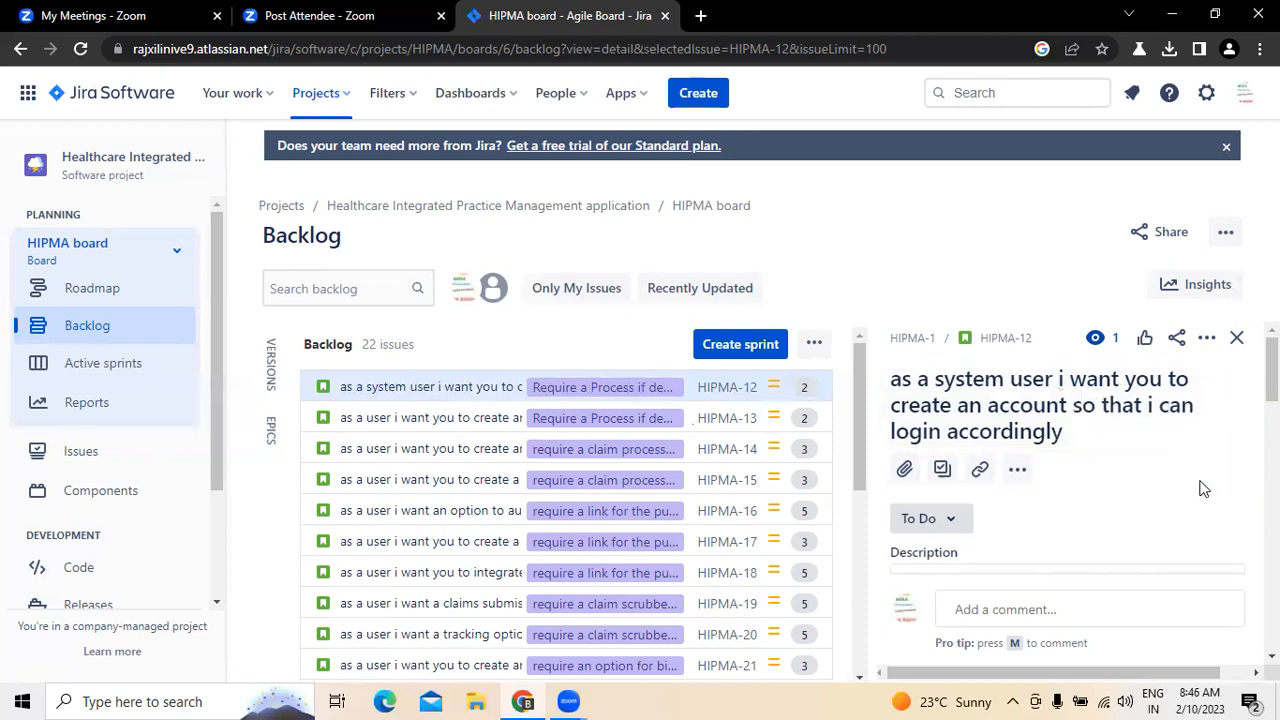
{"action": "left_click", "coordinate": [1074, 433]}
{"action": "left_click", "coordinate": [1075, 433]}
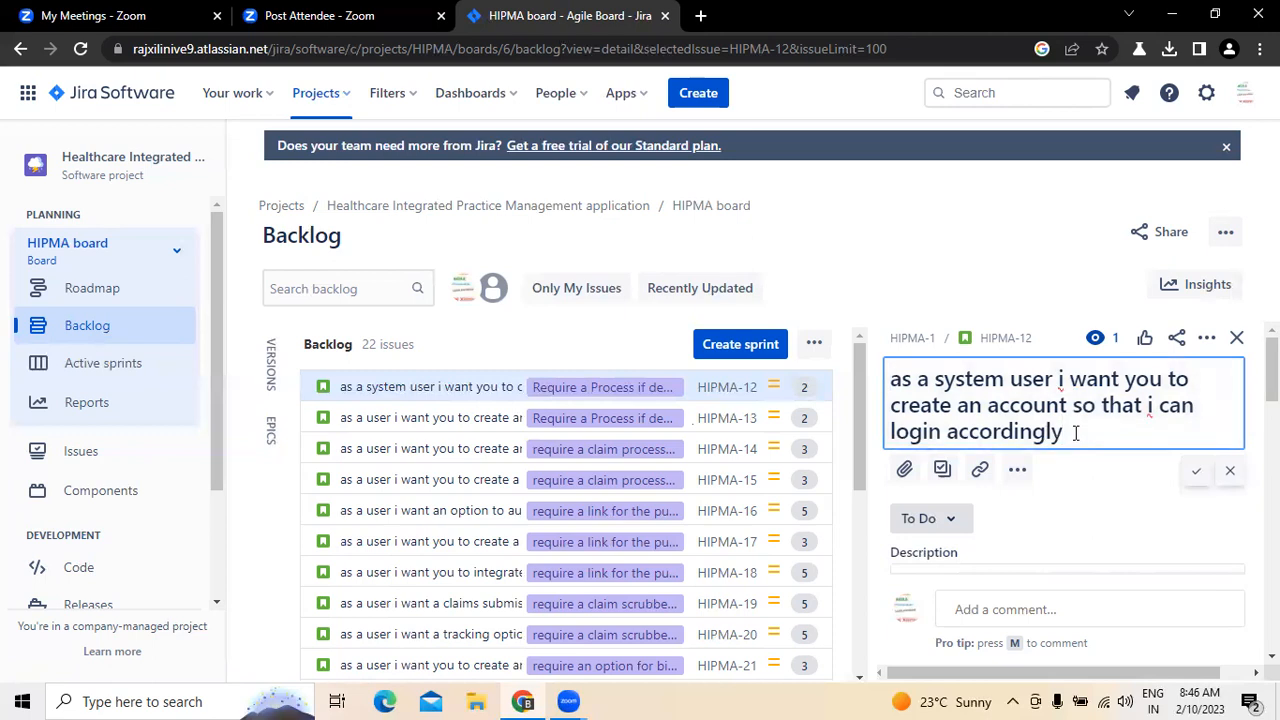
{"action": "left_click", "coordinate": [1197, 475]}
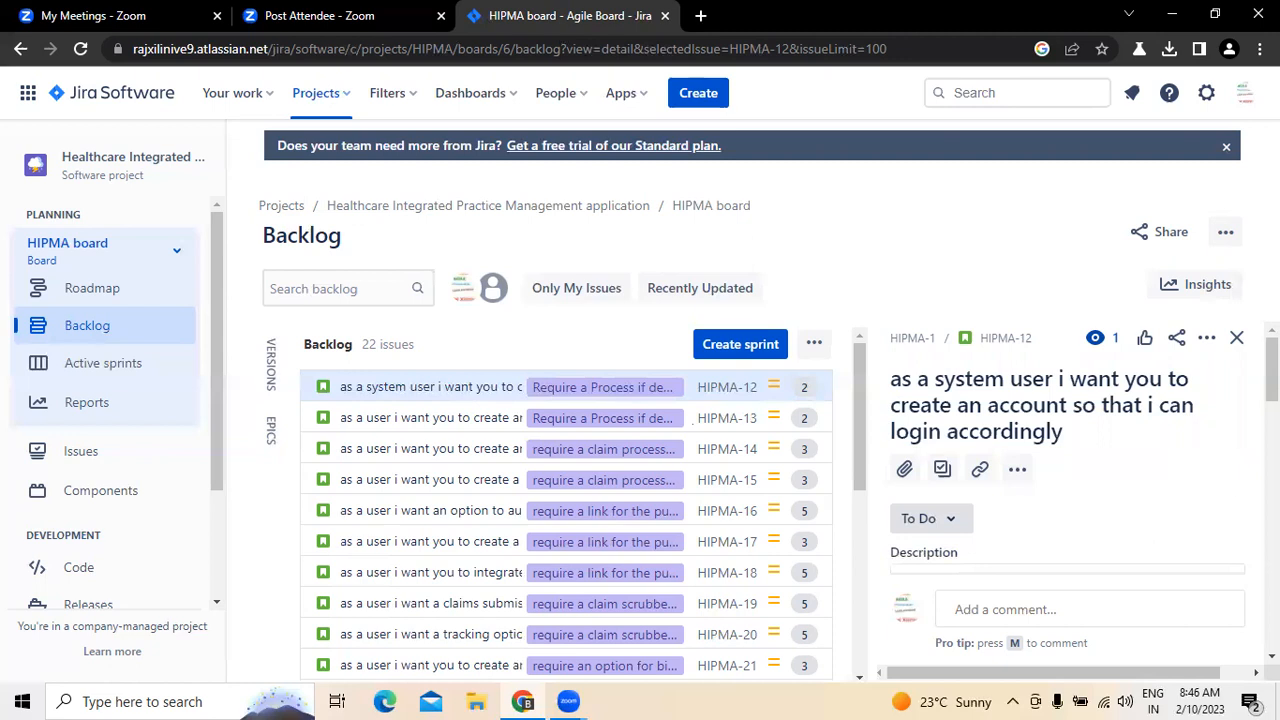
{"action": "scroll", "coordinate": [1000, 500], "scroll_direction": "down", "scroll_amount": 1}
{"action": "left_click", "coordinate": [937, 525]}
{"action": "scroll", "coordinate": [940, 462], "scroll_direction": "up", "scroll_amount": 5}
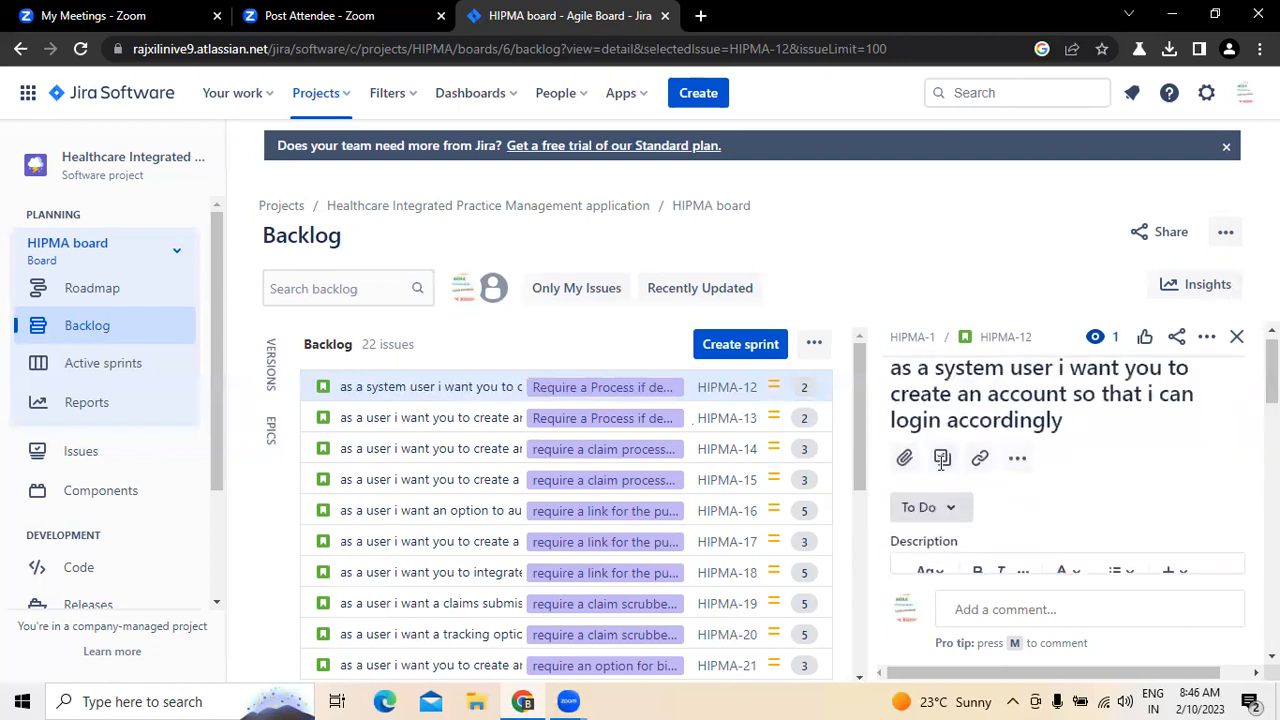
{"action": "scroll", "coordinate": [946, 554], "scroll_direction": "down", "scroll_amount": 10}
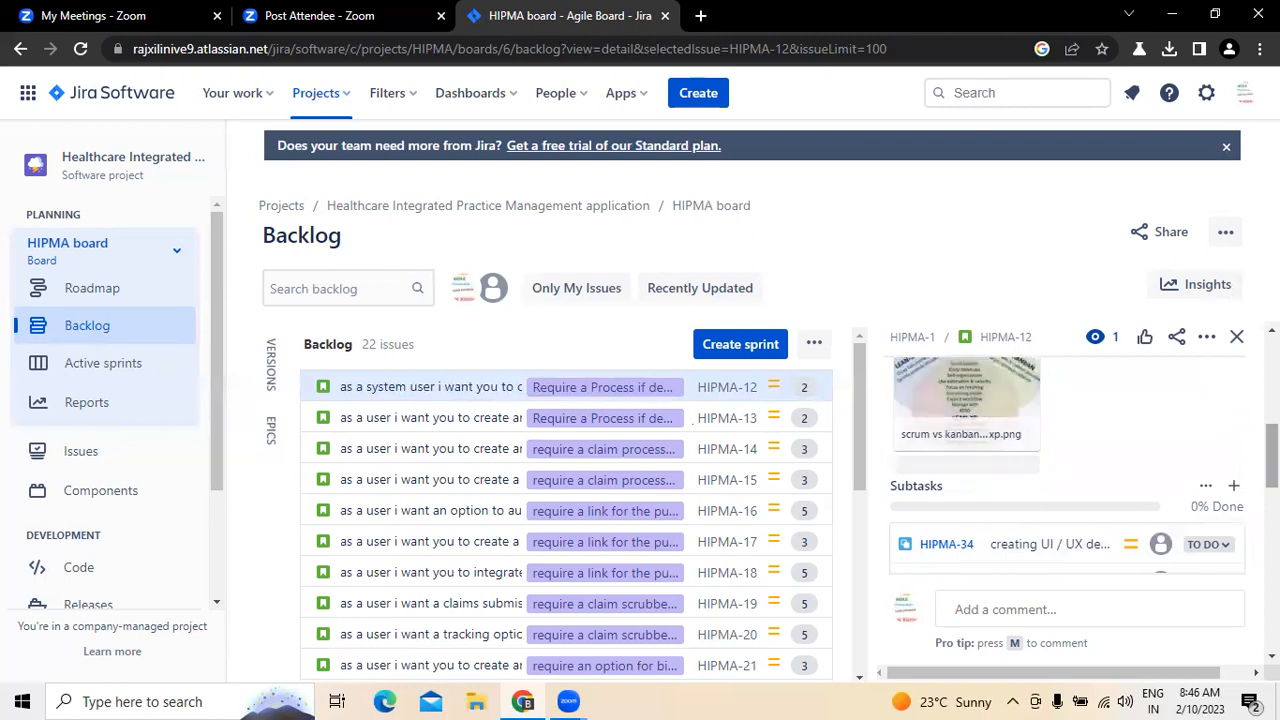
{"action": "scroll", "coordinate": [995, 443], "scroll_direction": "up", "scroll_amount": 5}
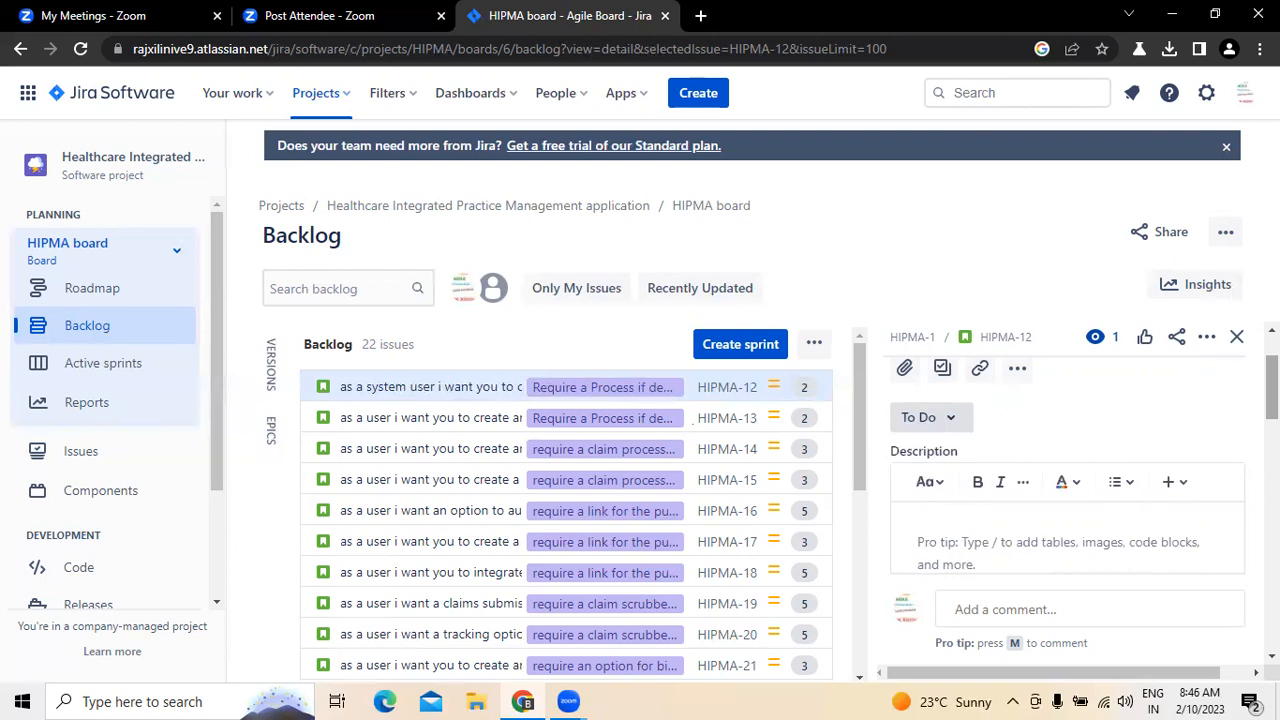
Step: Begin the story's description with the line "There must be two fields for user name and pass word"
{"action": "left_click", "coordinate": [930, 537]}
{"action": "left_click_drag", "start_coordinate": [1272, 388], "coordinate": [1272, 362]}
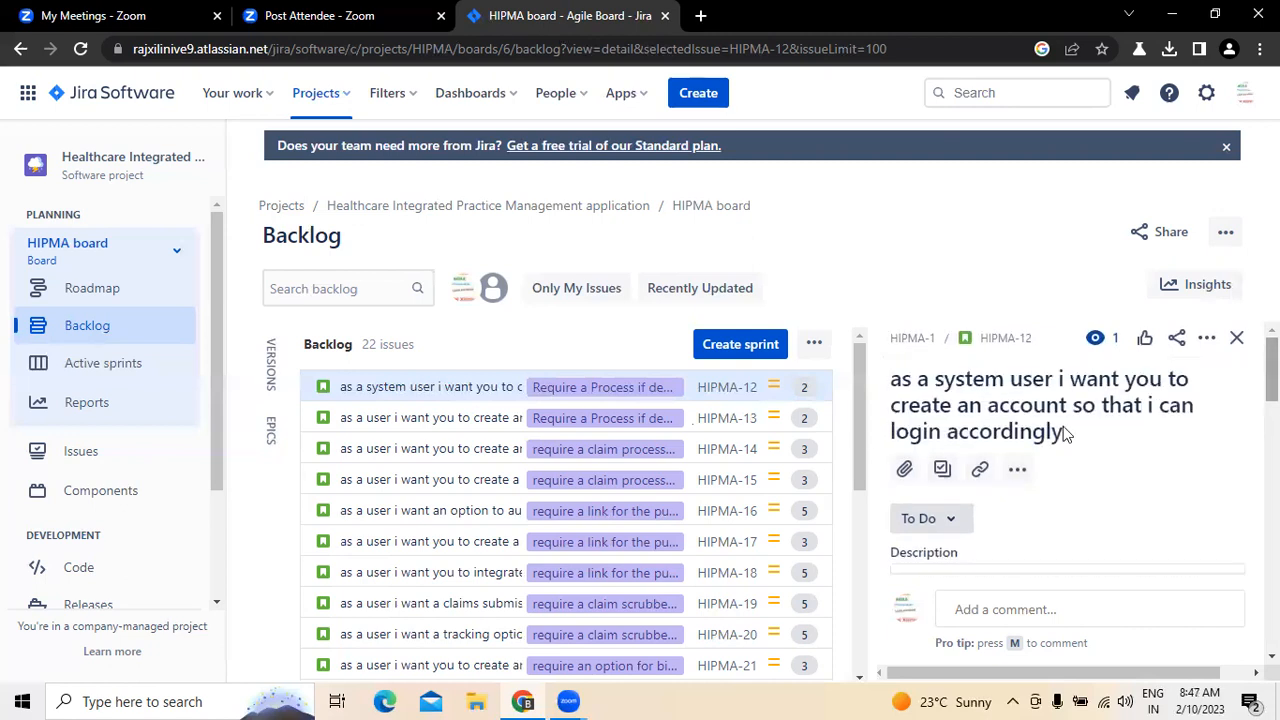
{"action": "scroll", "coordinate": [1040, 420], "scroll_direction": "down", "scroll_amount": 2}
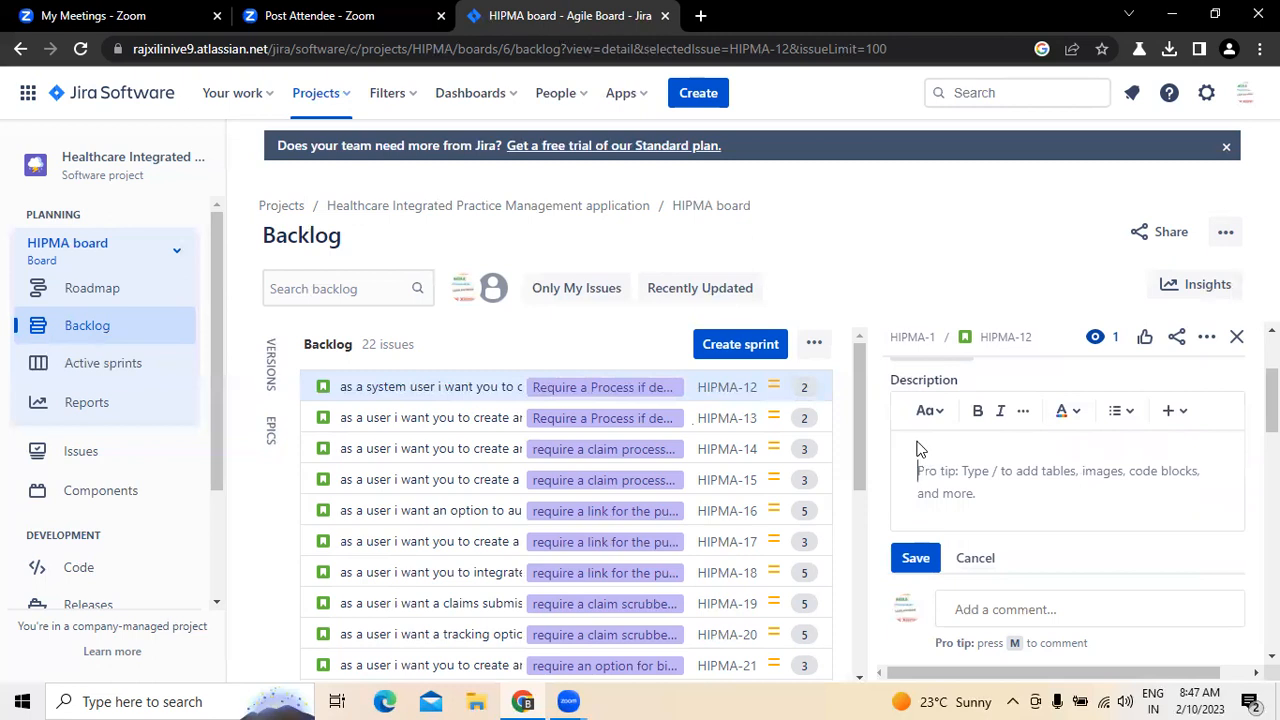
{"action": "type", "text": "There must be two fields for user name and pass word"}
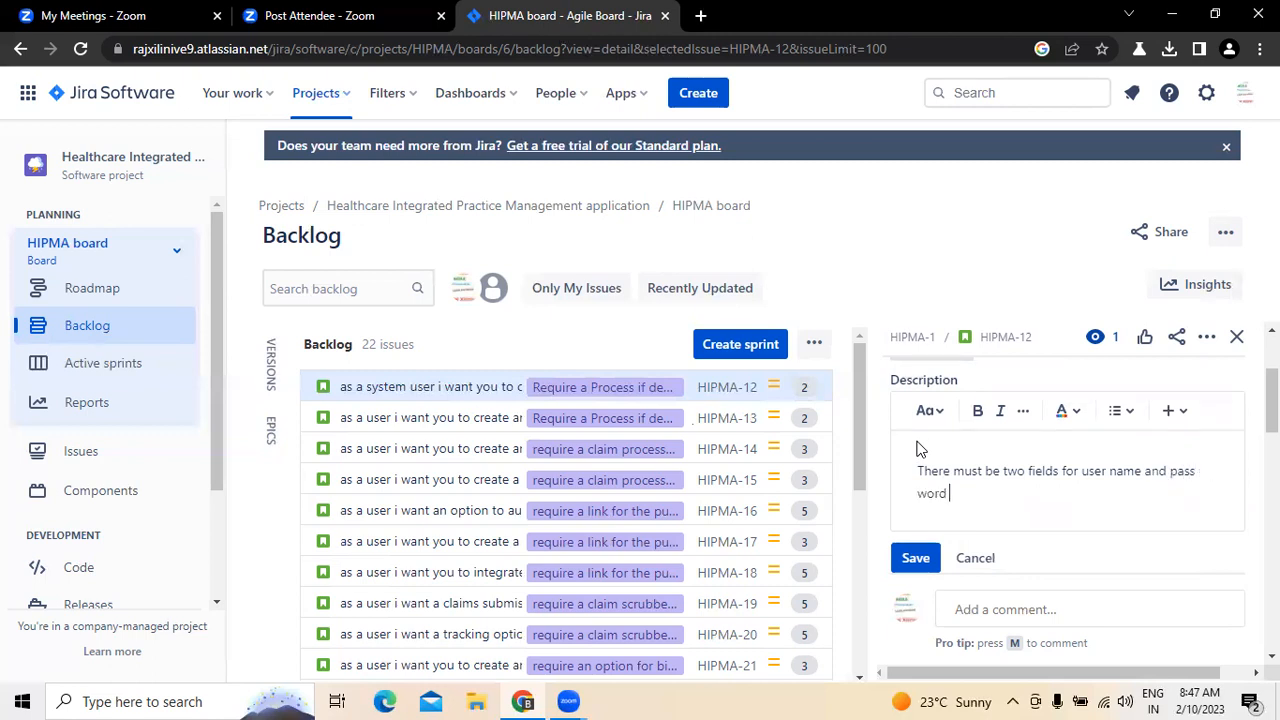
{"action": "key", "text": "Return"}
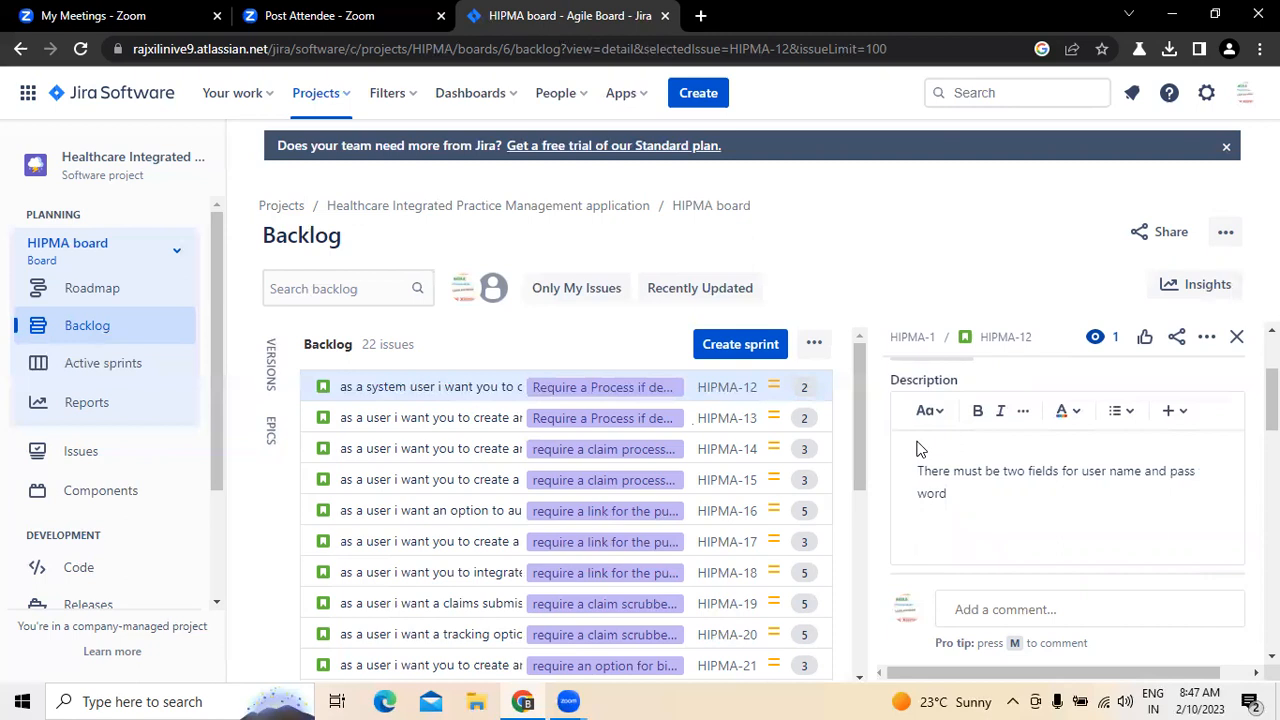
Step: Add "submit and cancel buttons" as the description's second line
{"action": "type", "text": "submit and cancel buttons"}
{"action": "key", "text": "Return"}
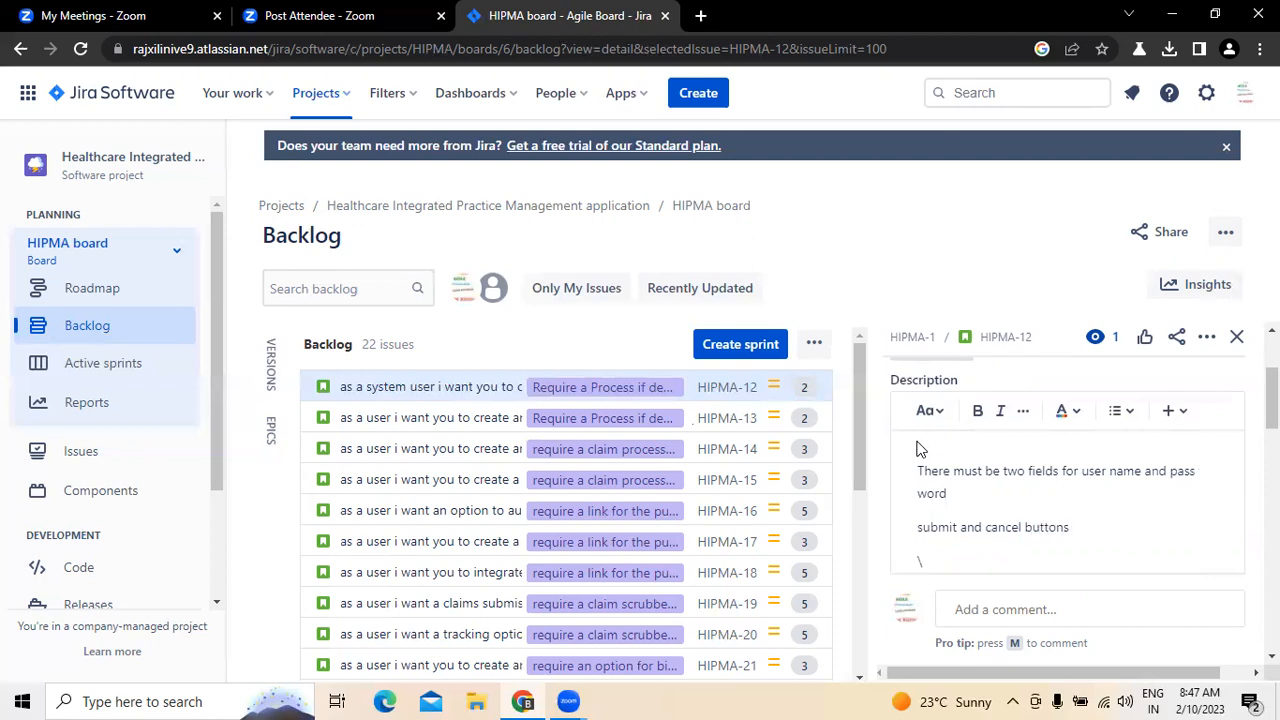
Step: Start the description's third line with "there should be a provision to retrieve the", correcting the spelling of "retrieve"
{"action": "type", "text": "there should ne a"}
{"action": "key", "text": "BackSpace"}
{"action": "key", "text": "BackSpace"}
{"action": "key", "text": "BackSpace"}
{"action": "type", "text": "be a pr"}
{"action": "type", "text": "i"}
{"action": "key", "text": "BackSpace"}
{"action": "type", "text": "ovision to"}
{"action": "type", "text": " t"}
{"action": "type", "text": "r"}
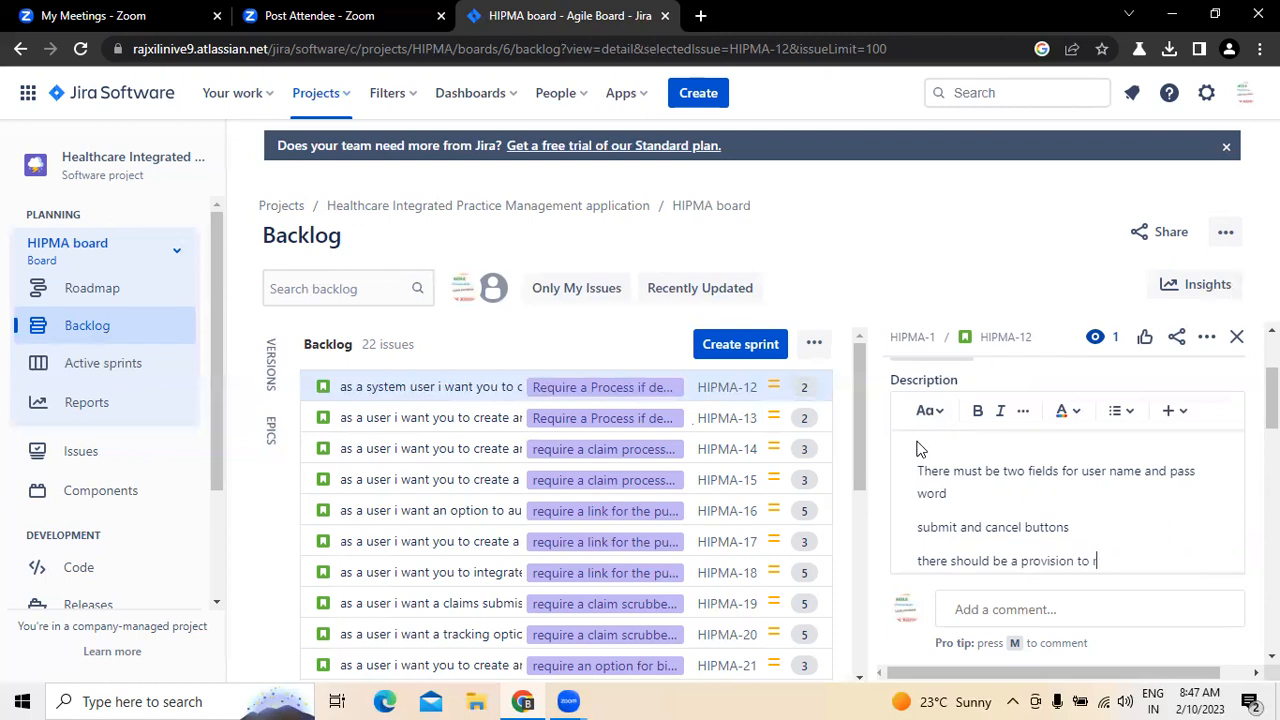
{"action": "type", "text": "etrive the"}
{"action": "right_click", "coordinate": [1104, 562]}
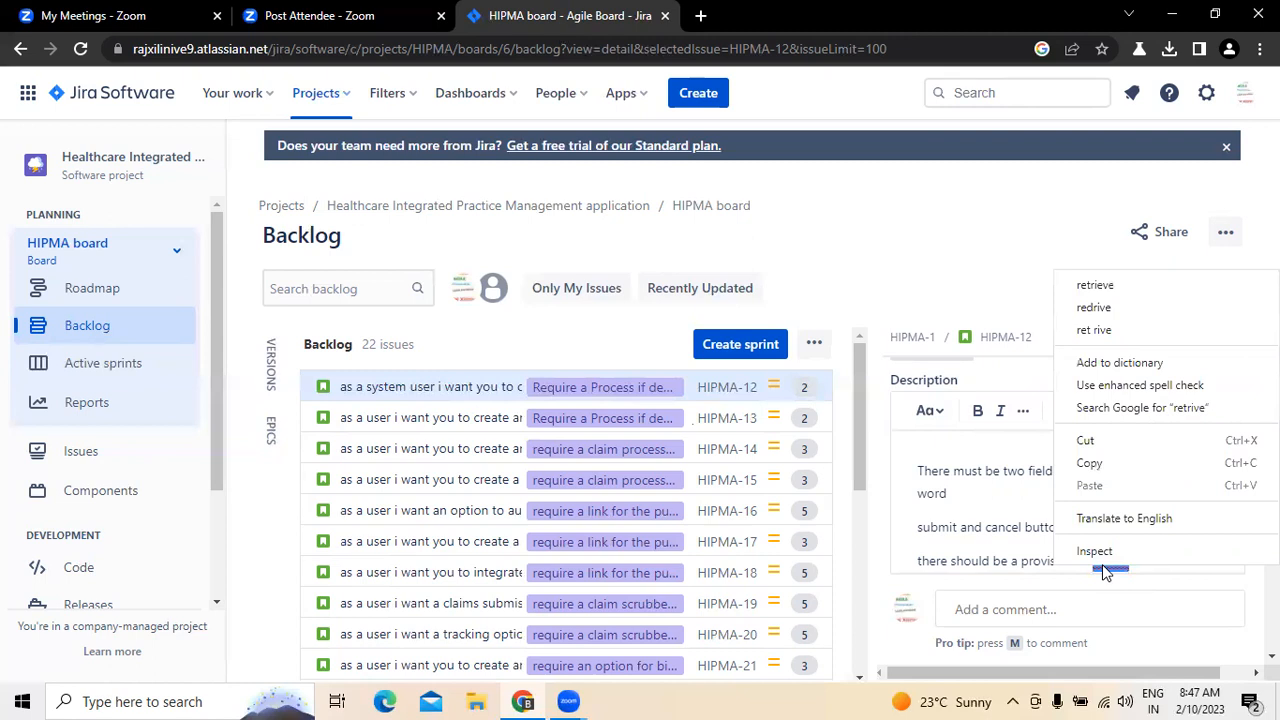
{"action": "left_click", "coordinate": [1095, 285]}
Step: Continue the third description line with "password if some one", correcting the misspelled word
{"action": "type", "text": "passowrd"}
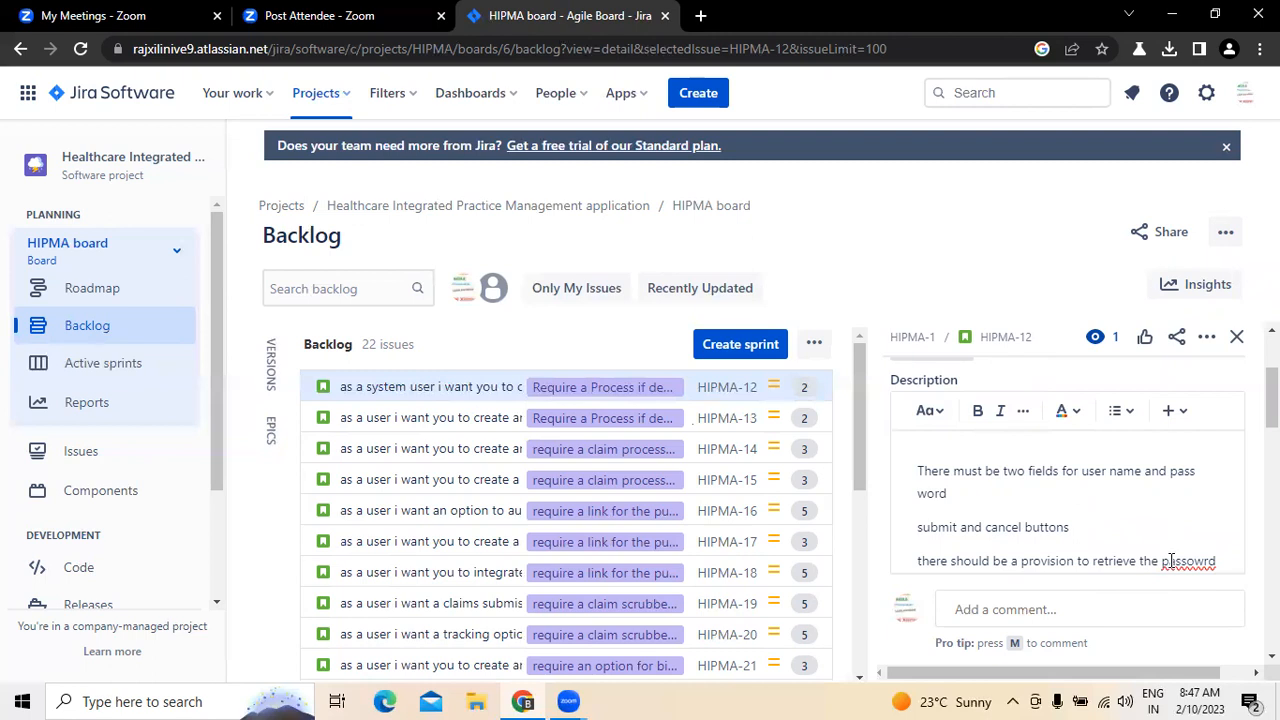
{"action": "scroll", "coordinate": [1171, 561], "scroll_direction": "down", "scroll_amount": 1}
{"action": "right_click", "coordinate": [1178, 466]}
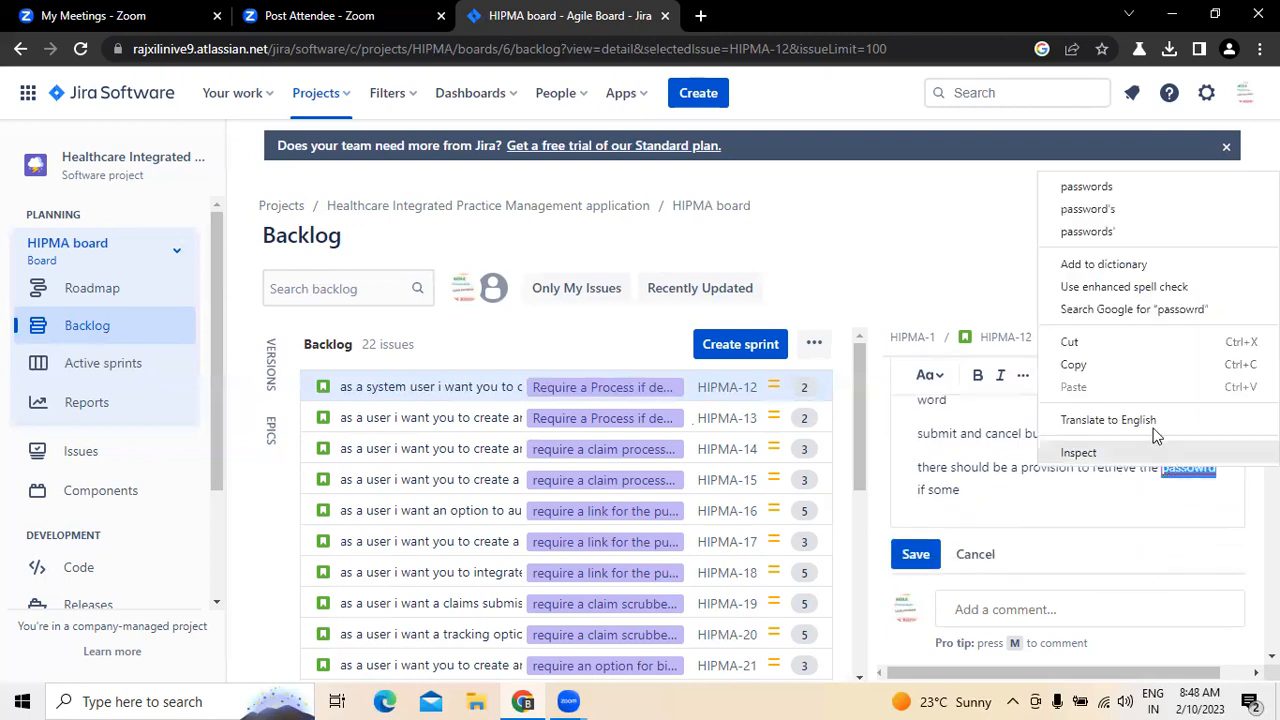
{"action": "left_click", "coordinate": [1092, 188]}
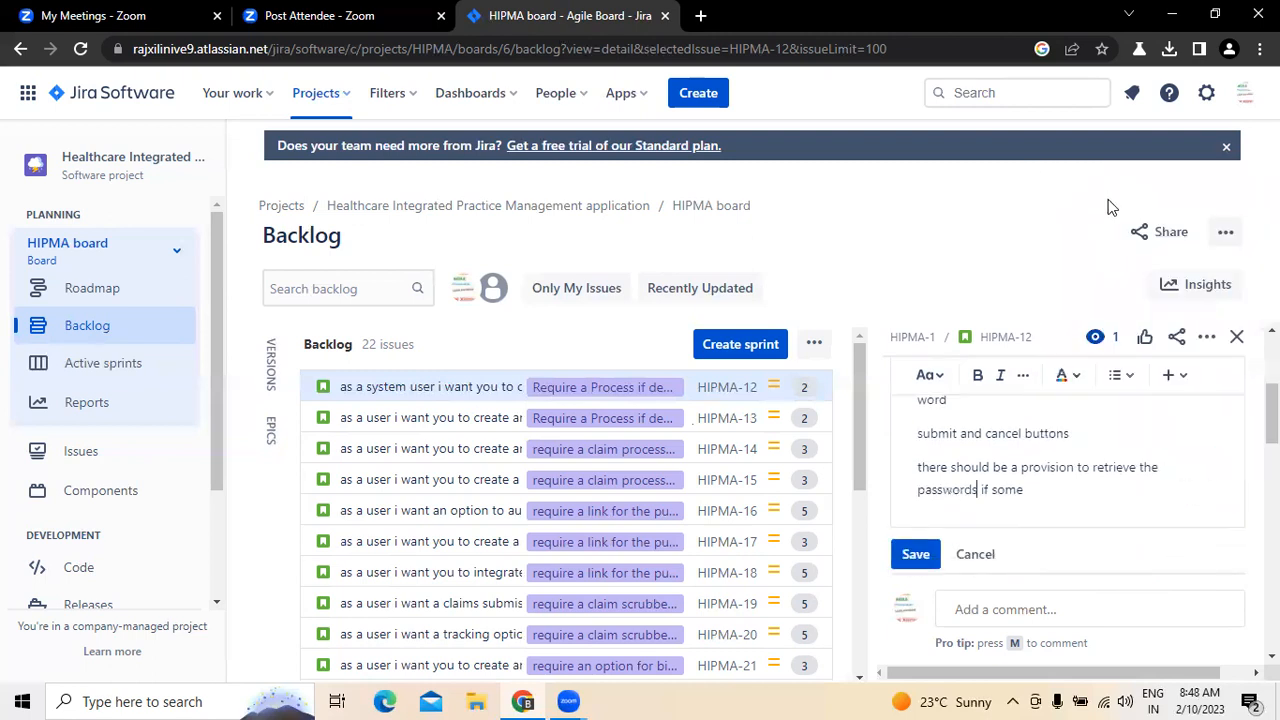
{"action": "key", "text": "BackSpace"}
{"action": "left_click", "coordinate": [1006, 486]}
{"action": "type", "text": "one"}
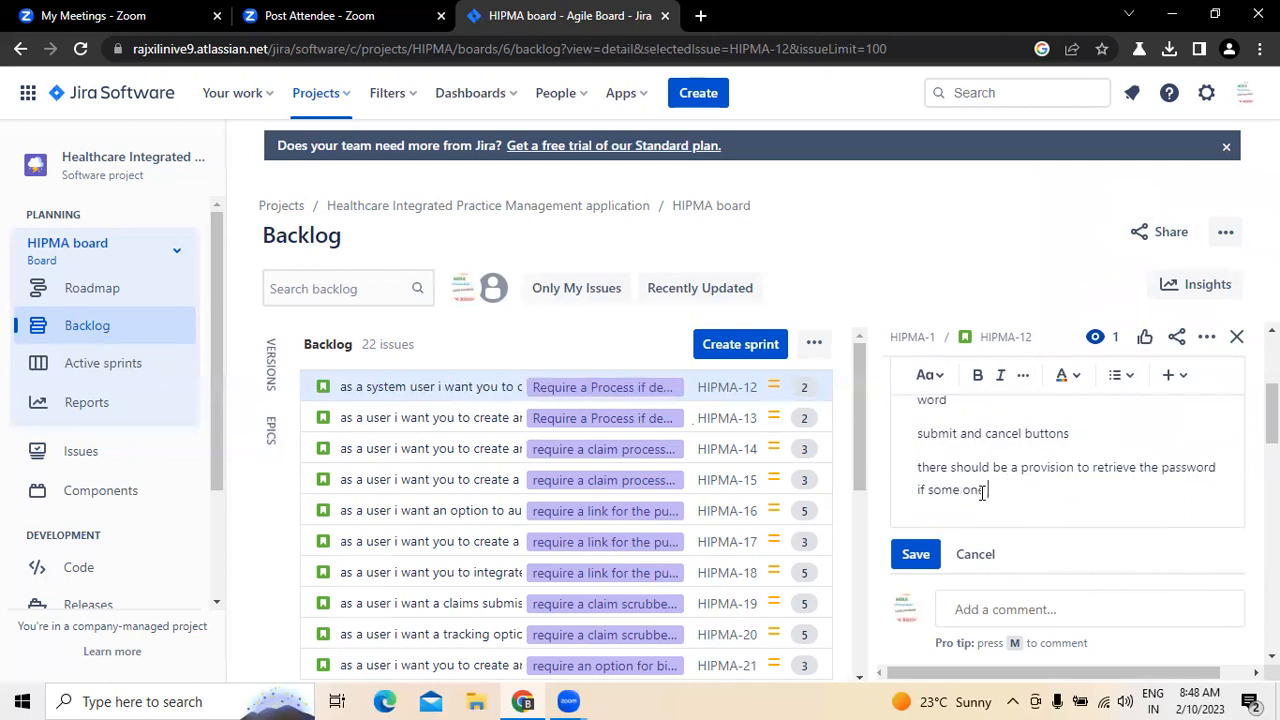
{"action": "type", "text": " forgot."}
Step: Finish the third description line with "forgot, need to have an option for new registration", correcting the spelling of "registration"
{"action": "key", "text": "BackSpace"}
{"action": "type", "text": ", need to have an option f"}
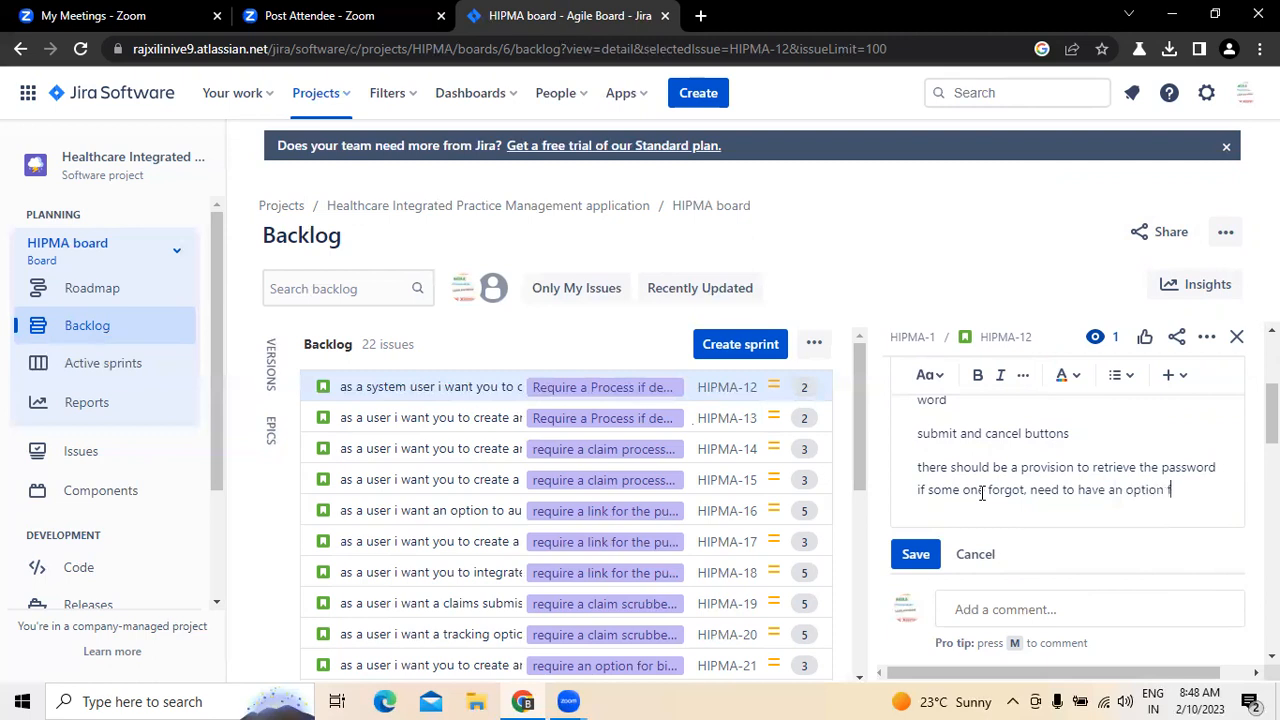
{"action": "type", "text": "or new re"}
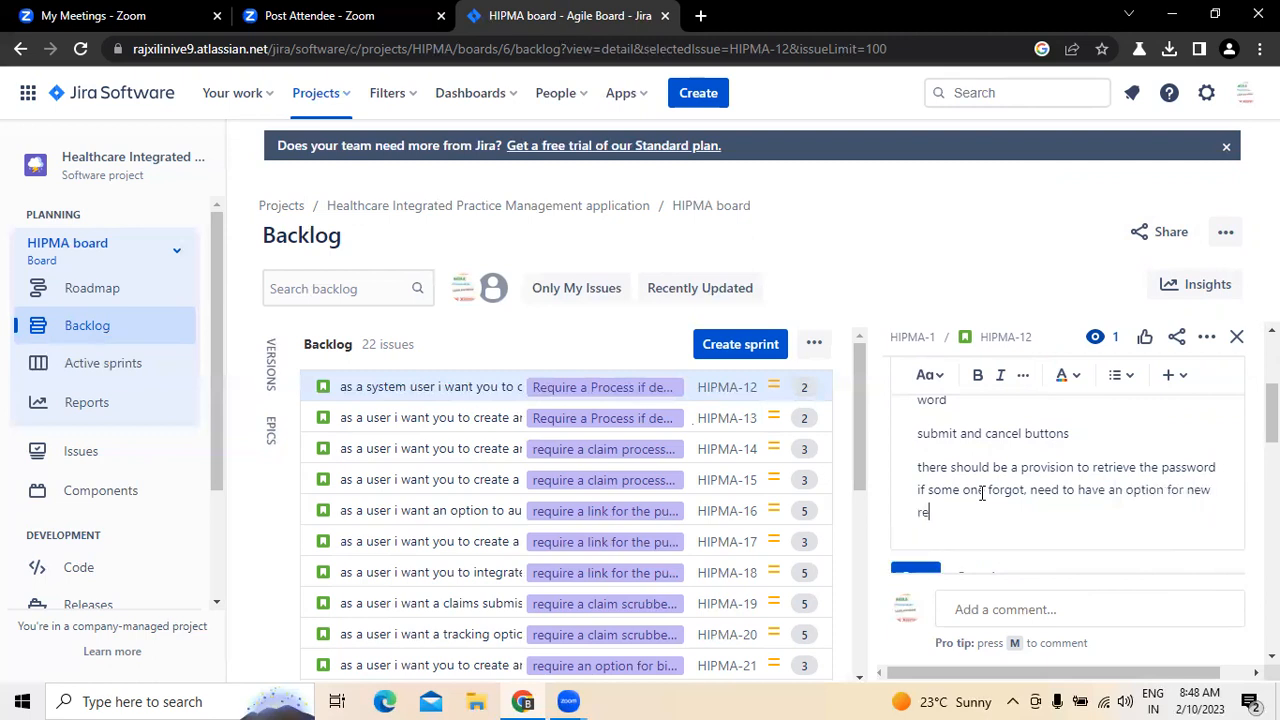
{"action": "type", "text": "gsitartion"}
{"action": "right_click", "coordinate": [950, 512]}
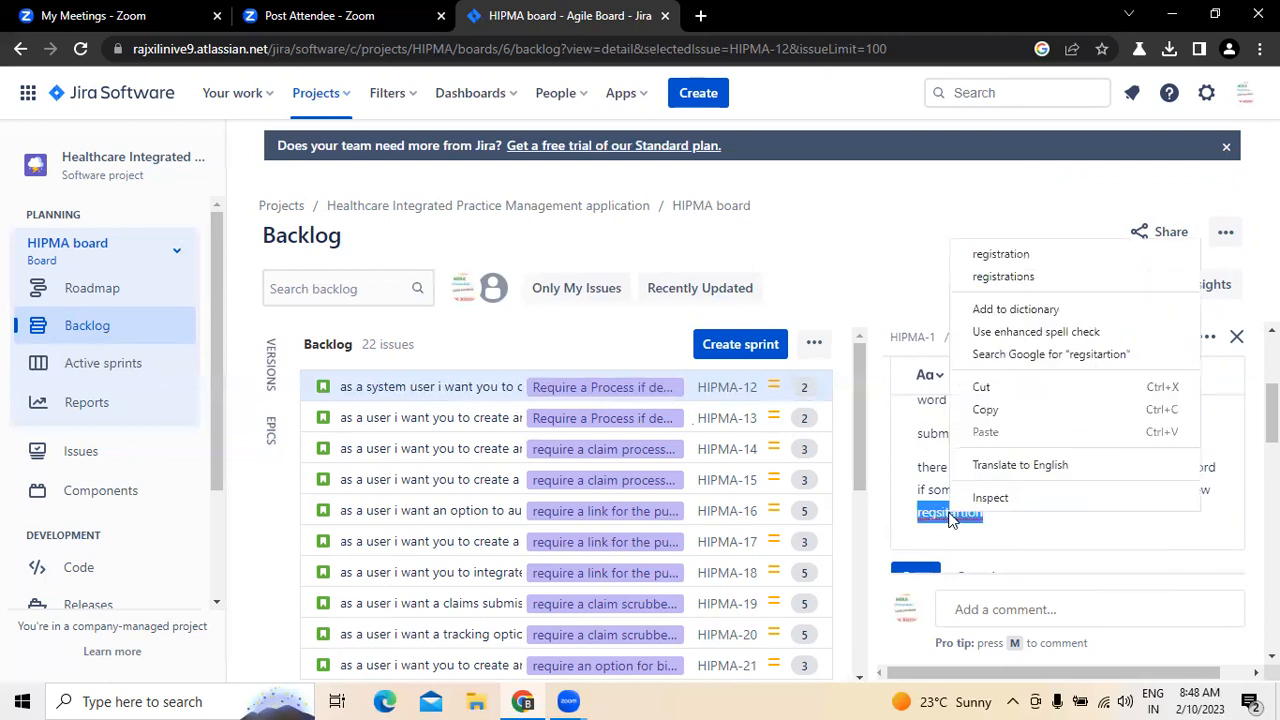
{"action": "left_click", "coordinate": [984, 252]}
{"action": "scroll", "coordinate": [1000, 480], "scroll_direction": "up", "scroll_amount": 2}
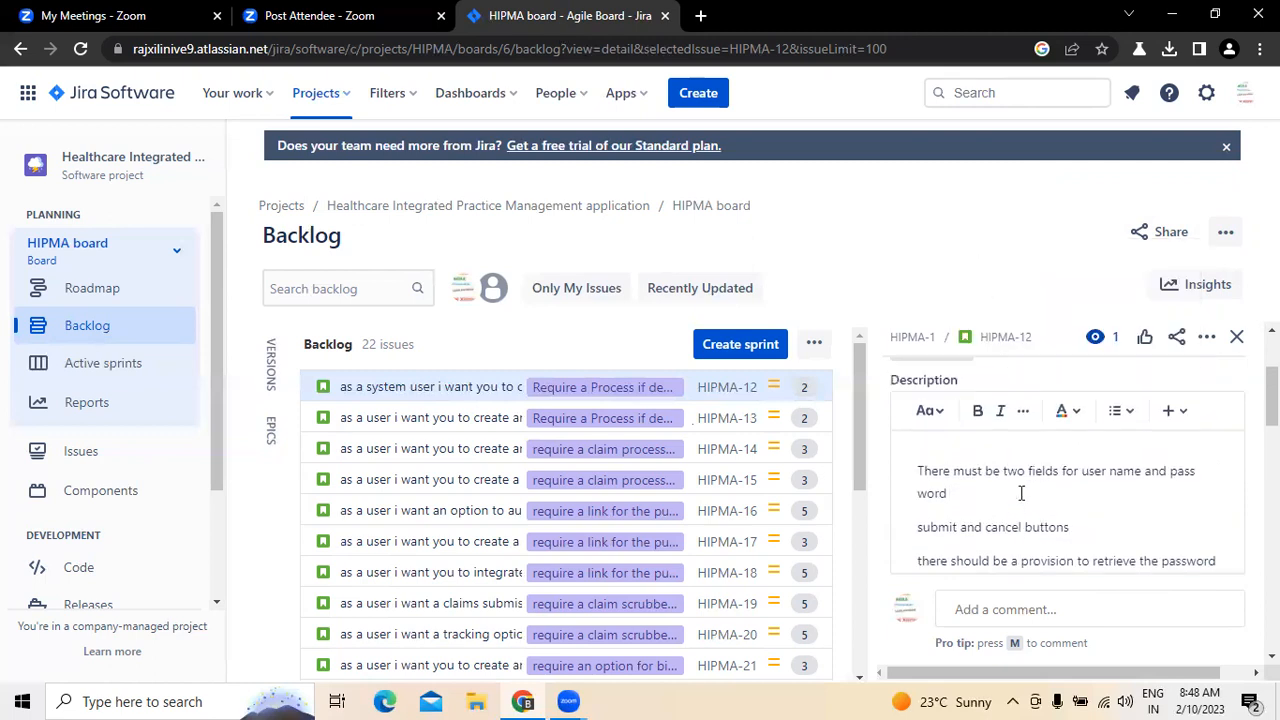
Step: Review HIPMA-12's summary, the drafted description lines and the attachment below them
{"action": "scroll", "coordinate": [1021, 493], "scroll_direction": "down", "scroll_amount": 2}
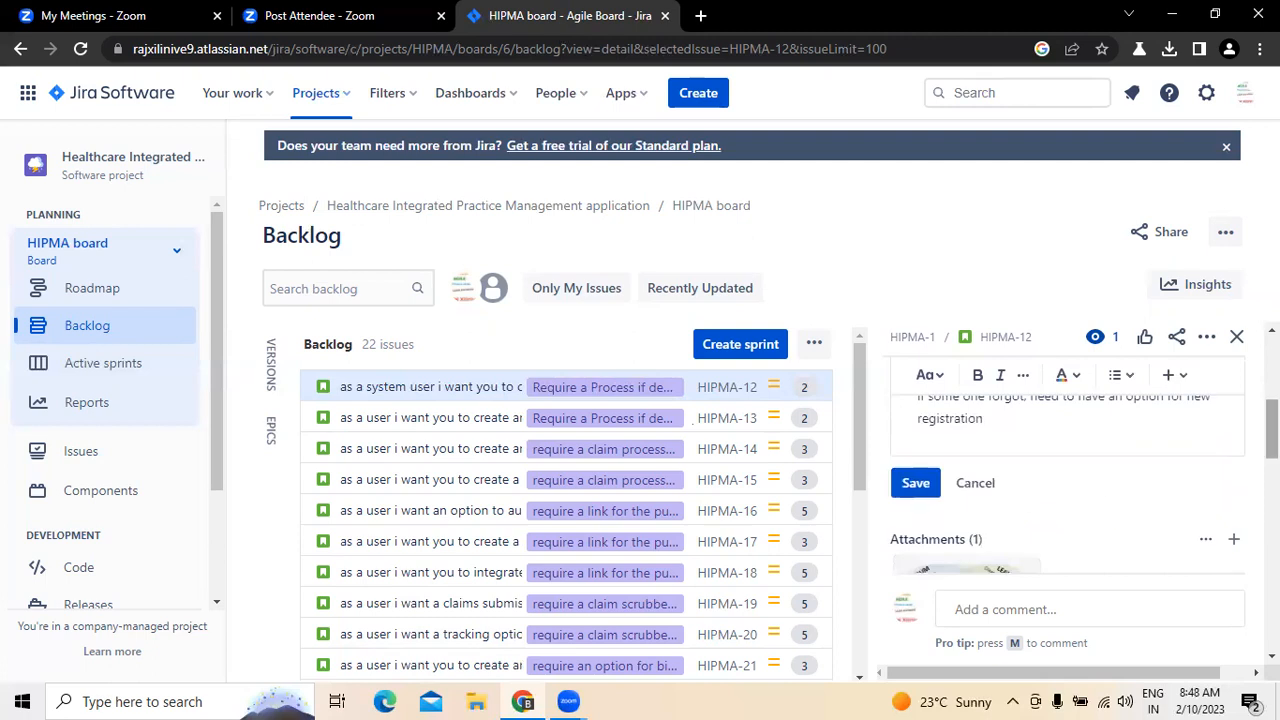
{"action": "scroll", "coordinate": [1021, 490], "scroll_direction": "up", "scroll_amount": 3}
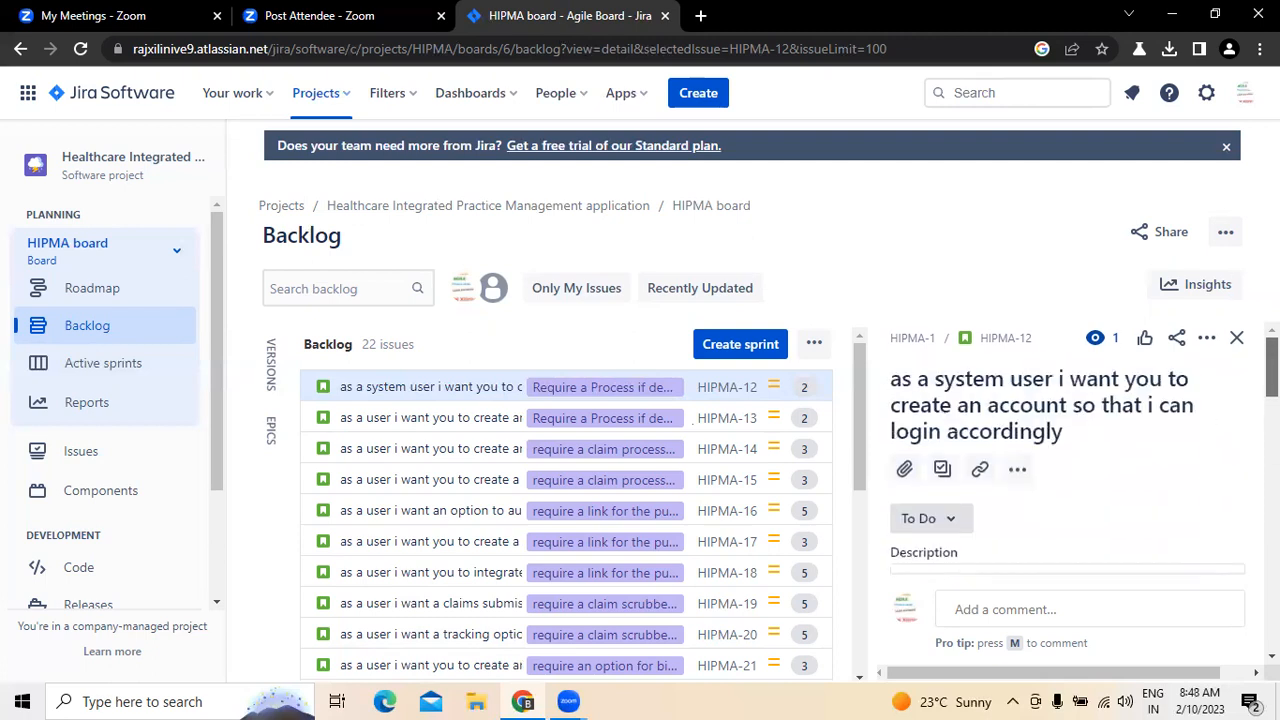
{"action": "scroll", "coordinate": [1065, 480], "scroll_direction": "down", "scroll_amount": 4}
{"action": "scroll", "coordinate": [1065, 480], "scroll_direction": "up", "scroll_amount": 4}
{"action": "scroll", "coordinate": [1065, 480], "scroll_direction": "down", "scroll_amount": 2}
{"action": "scroll", "coordinate": [1065, 480], "scroll_direction": "down", "scroll_amount": 2}
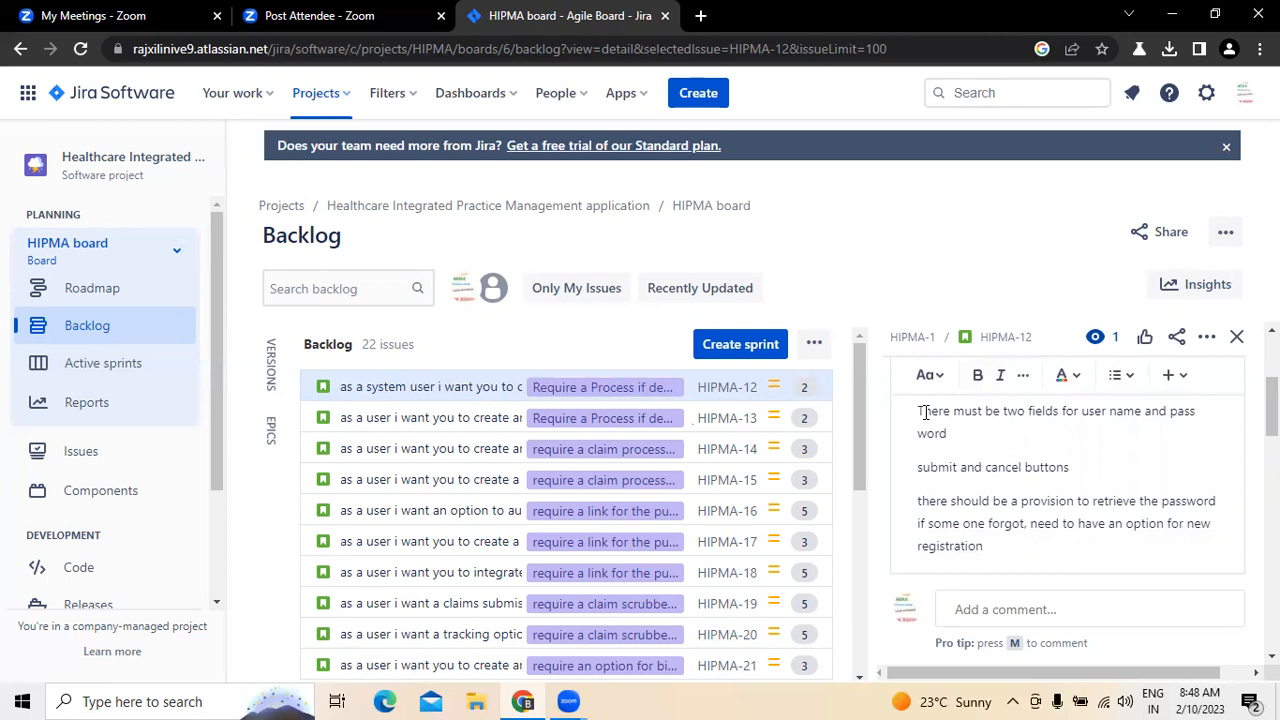
{"action": "scroll", "coordinate": [936, 424], "scroll_direction": "down", "scroll_amount": 1}
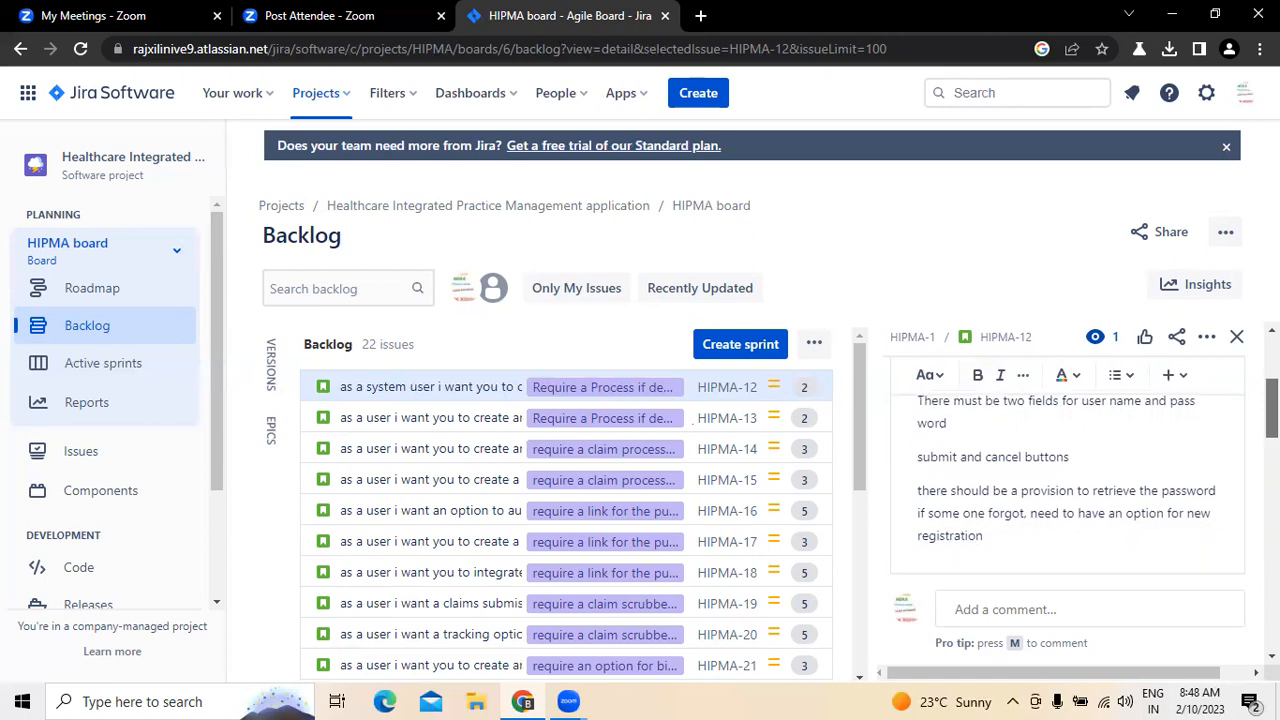
{"action": "scroll", "coordinate": [928, 502], "scroll_direction": "down", "scroll_amount": 3}
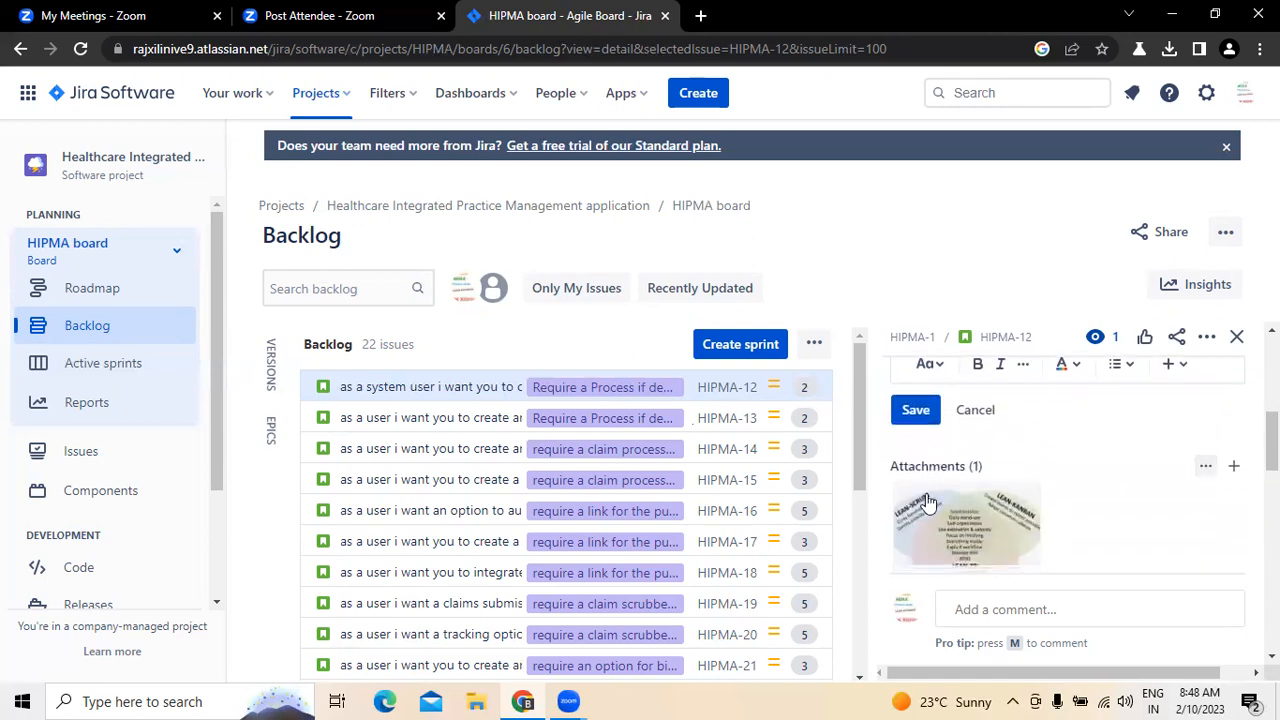
{"action": "scroll", "coordinate": [922, 502], "scroll_direction": "up", "scroll_amount": 5}
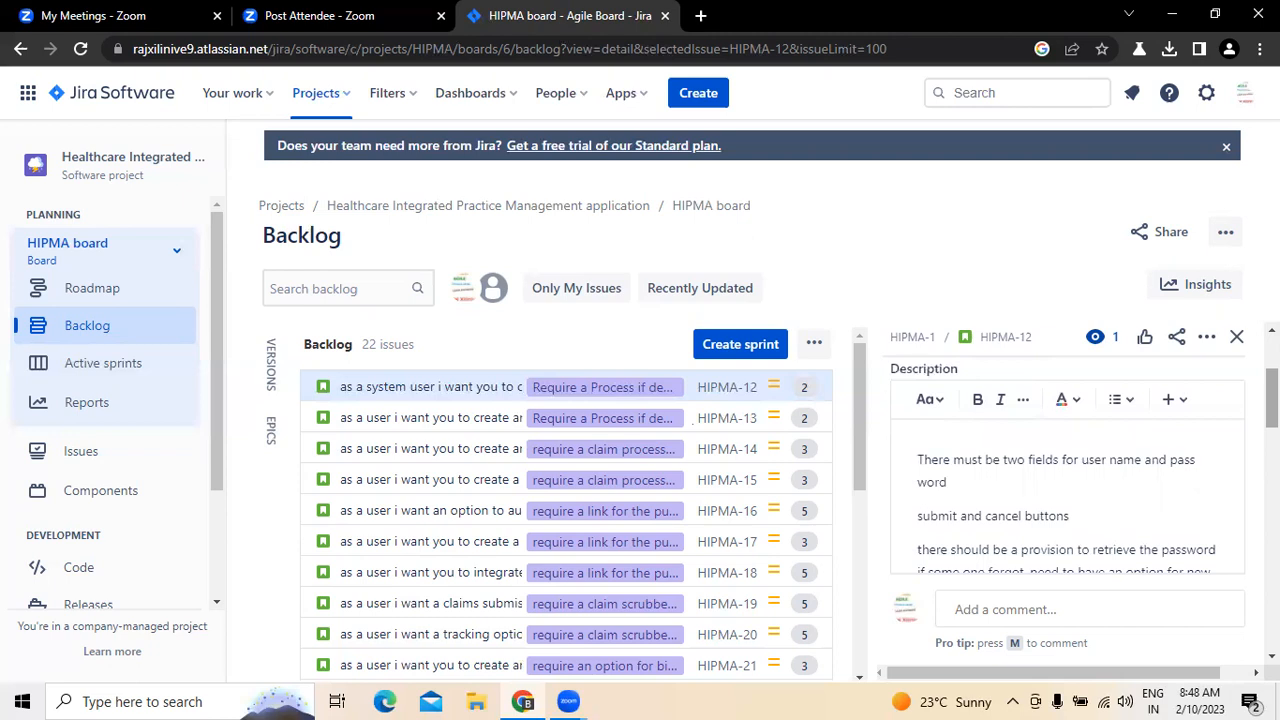
{"action": "left_click_drag", "start_coordinate": [1272, 398], "coordinate": [1272, 364]}
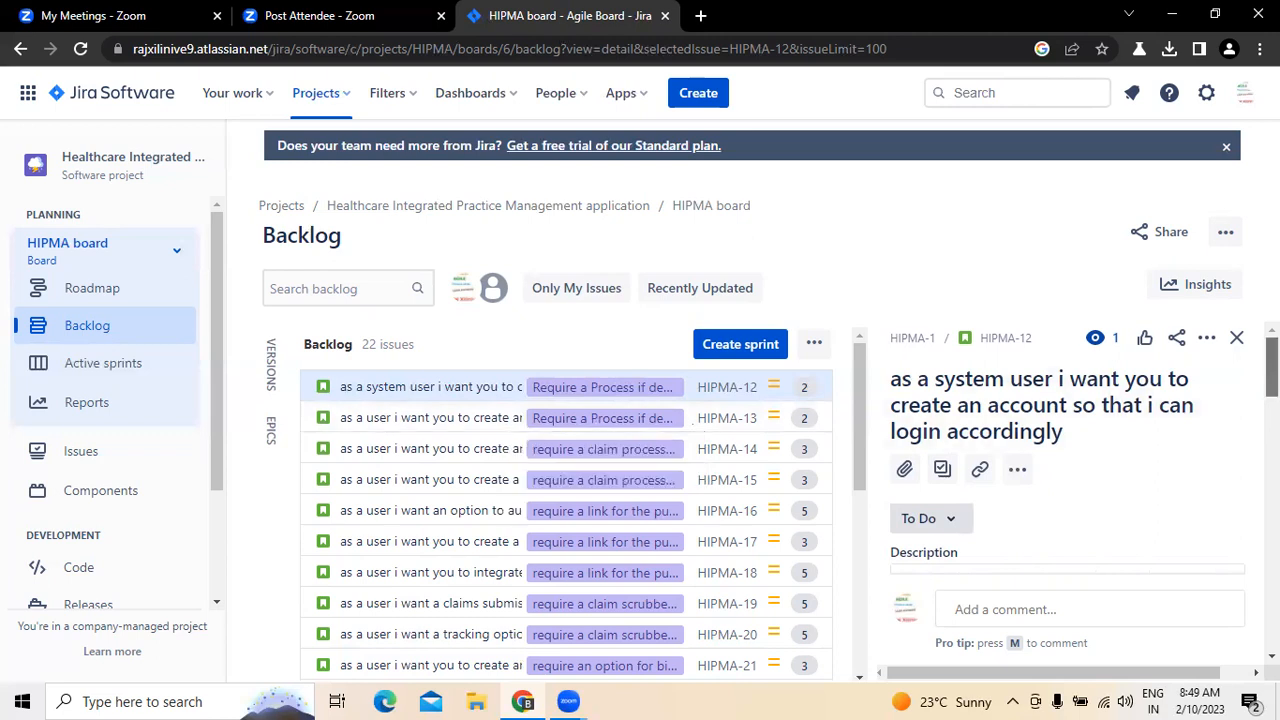
{"action": "left_click_drag", "start_coordinate": [1271, 391], "coordinate": [1234, 425]}
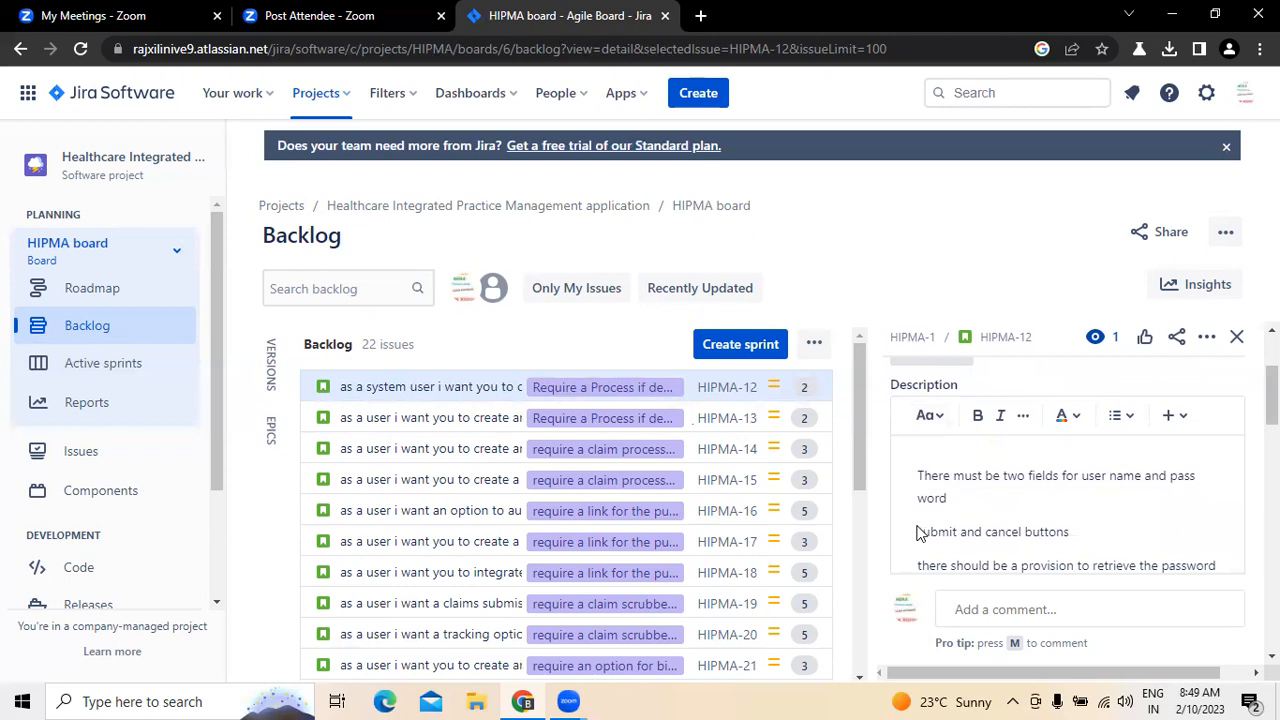
Step: Save the edited description of HIPMA-12 and highlight its saved text for review
{"action": "scroll", "coordinate": [1000, 470], "scroll_direction": "down", "scroll_amount": 2}
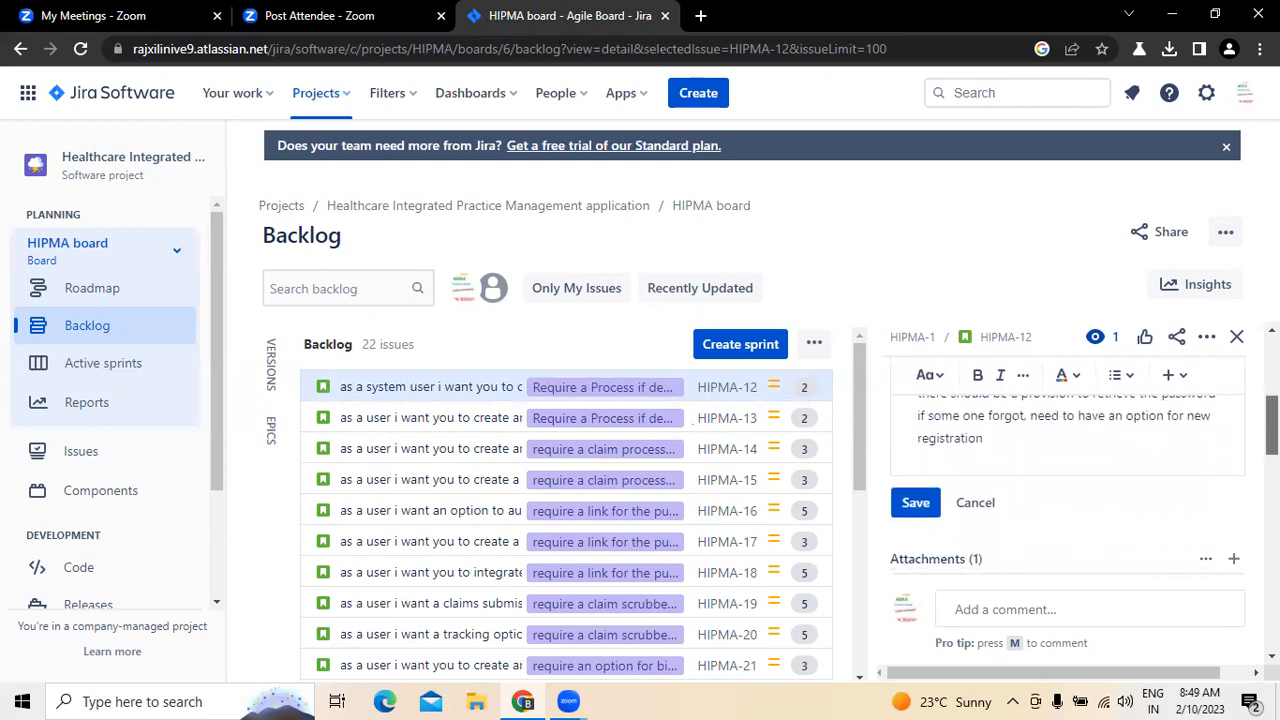
{"action": "left_click", "coordinate": [916, 443]}
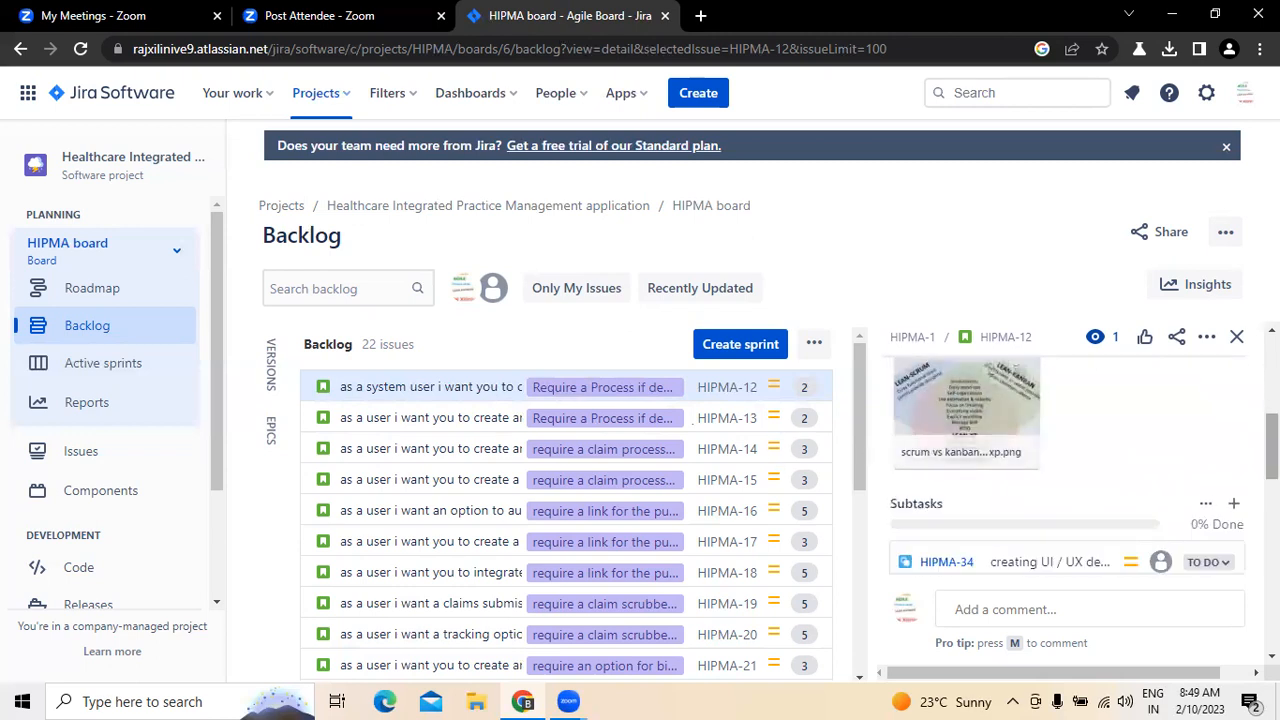
{"action": "scroll", "coordinate": [978, 455], "scroll_direction": "up", "scroll_amount": 3}
{"action": "left_click_drag", "start_coordinate": [890, 468], "coordinate": [1200, 536]}
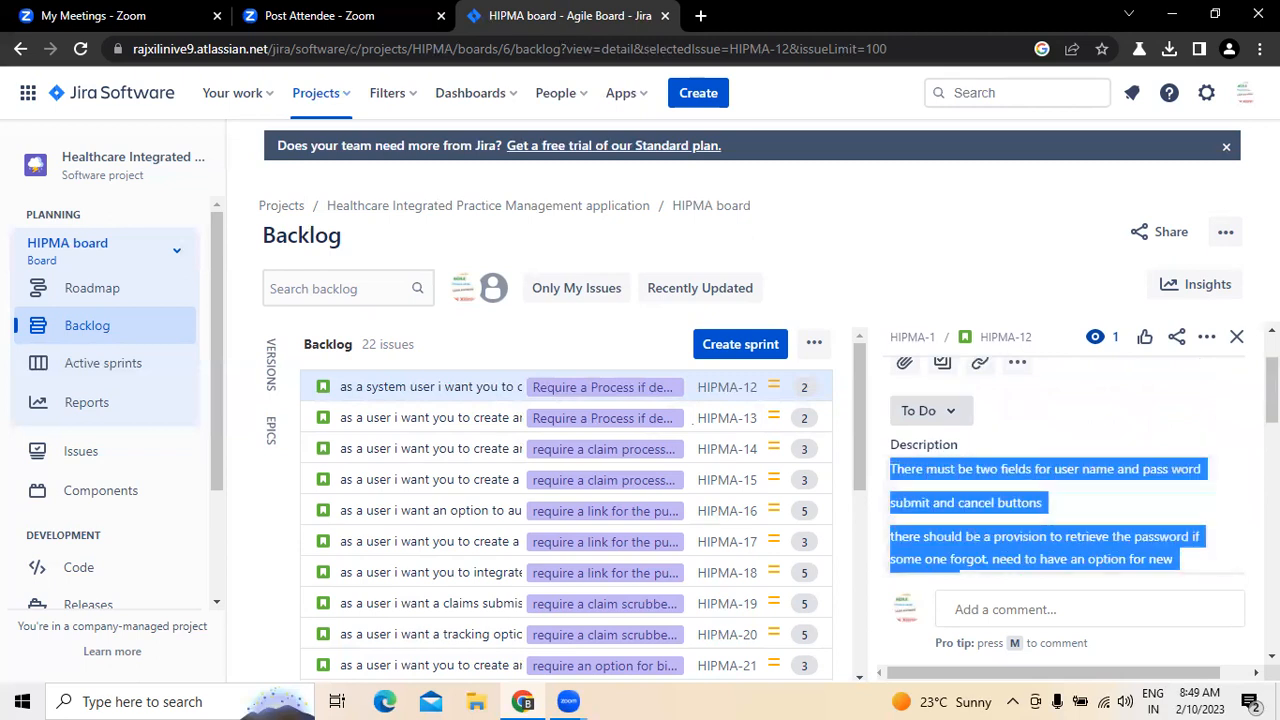
Step: Open the additional options for HIPMA-12's attachments
{"action": "scroll", "coordinate": [1142, 436], "scroll_direction": "down", "scroll_amount": 3}
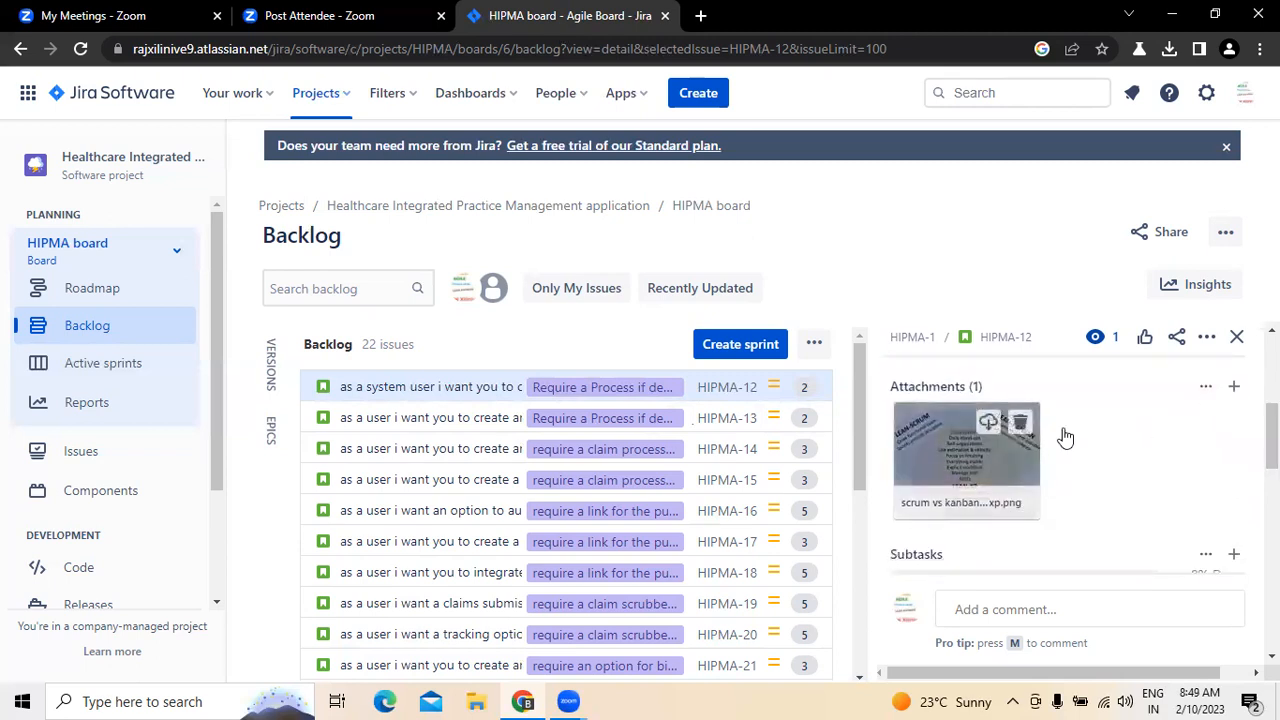
{"action": "left_click", "coordinate": [1206, 388]}
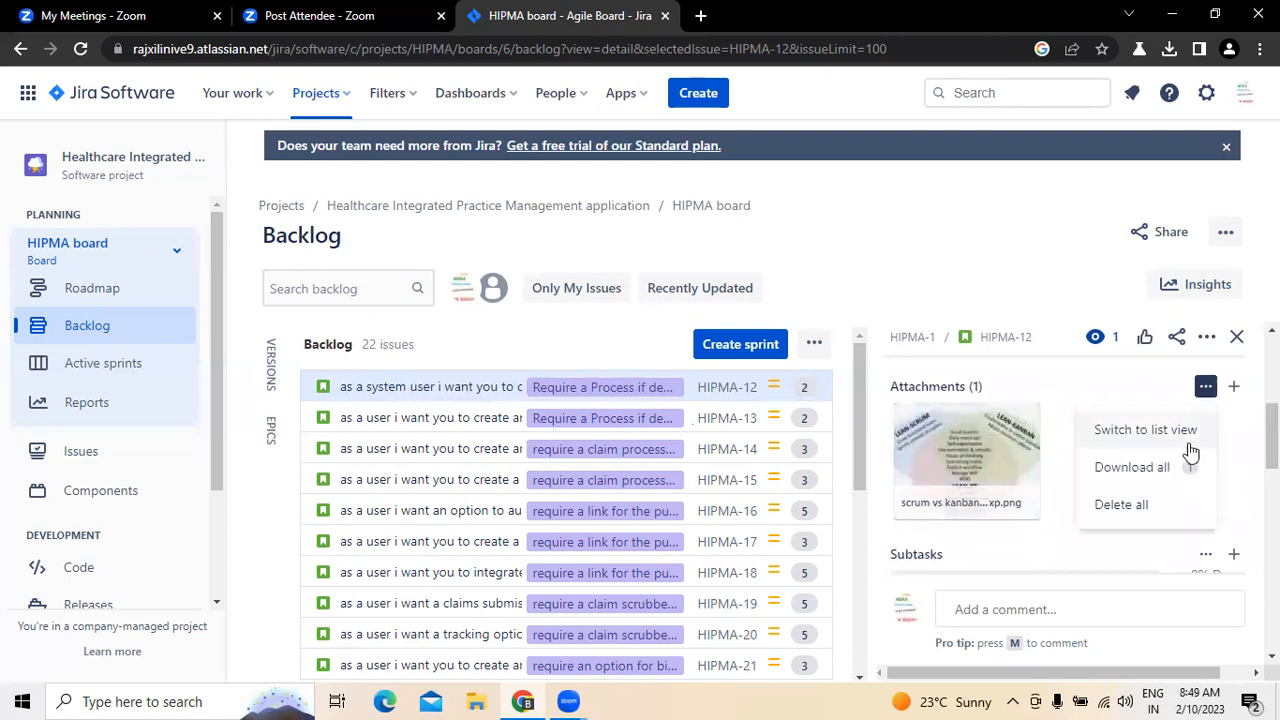
Step: Assign story HIPMA-12 to the signed-in user's own account
{"action": "left_click_drag", "start_coordinate": [1272, 438], "coordinate": [1272, 555]}
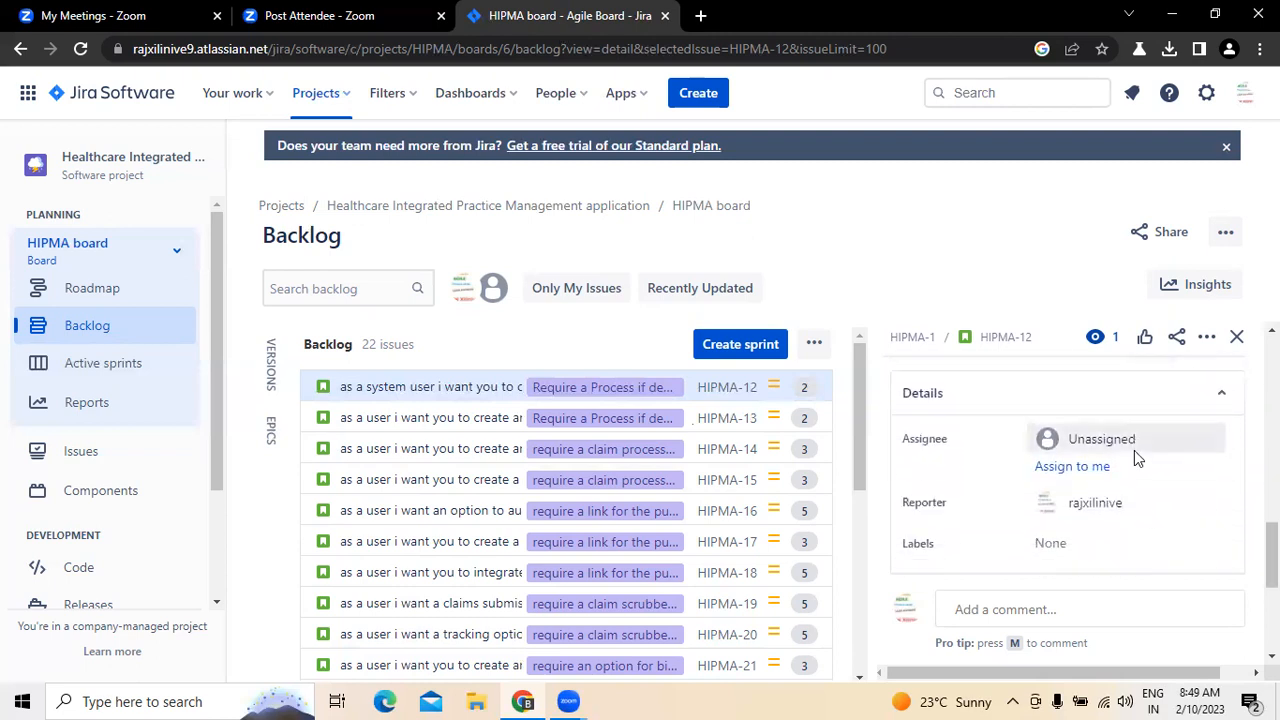
{"action": "left_click", "coordinate": [1130, 443]}
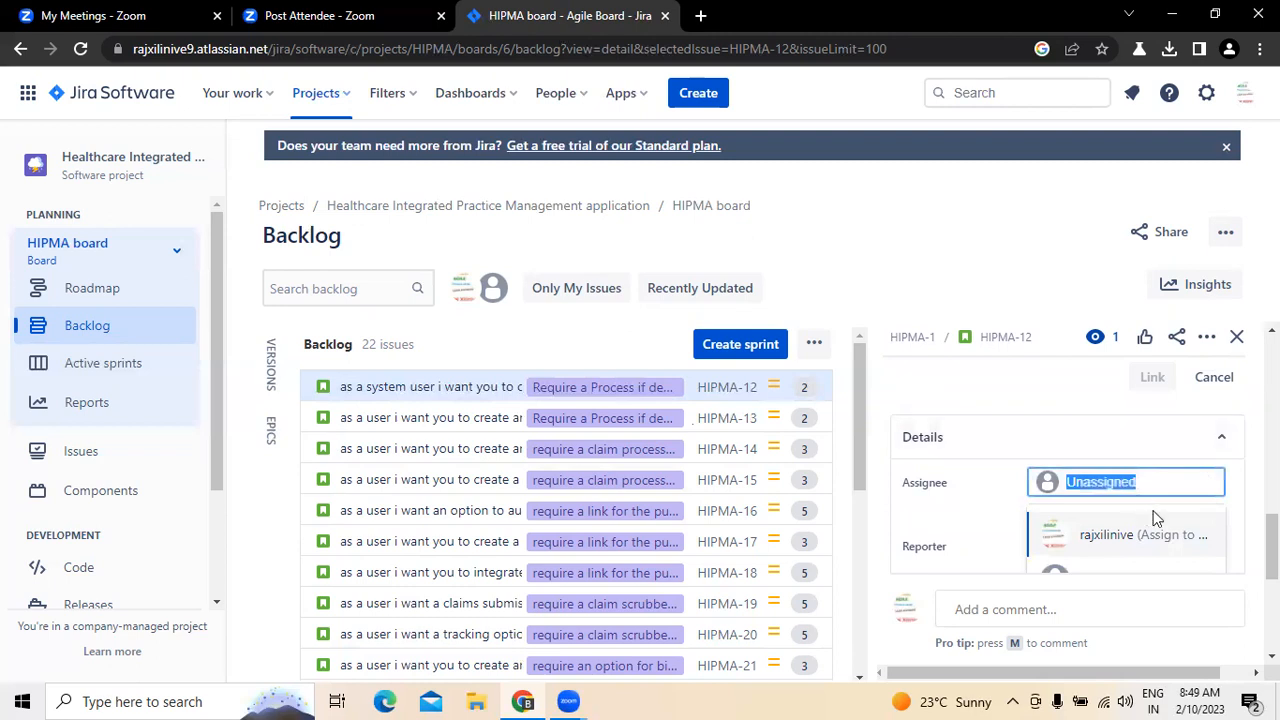
{"action": "left_click_drag", "start_coordinate": [1272, 549], "coordinate": [1272, 562]}
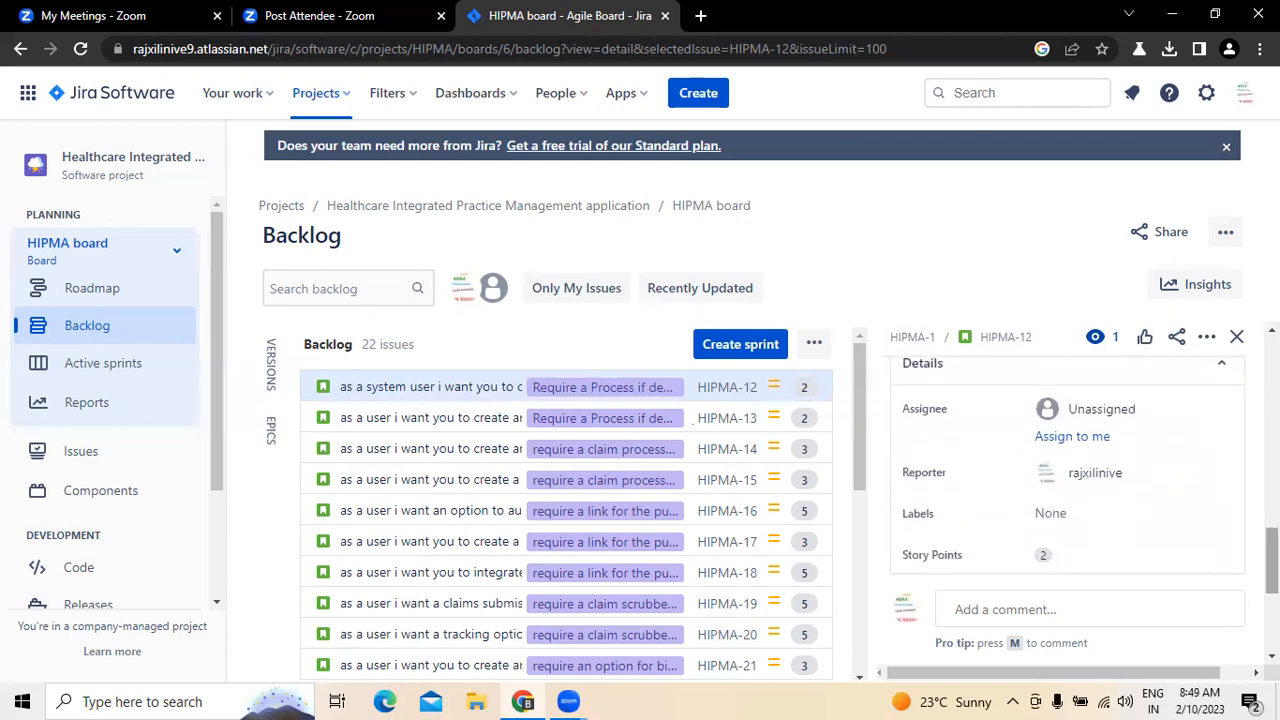
{"action": "left_click", "coordinate": [1138, 412]}
{"action": "left_click", "coordinate": [1142, 536]}
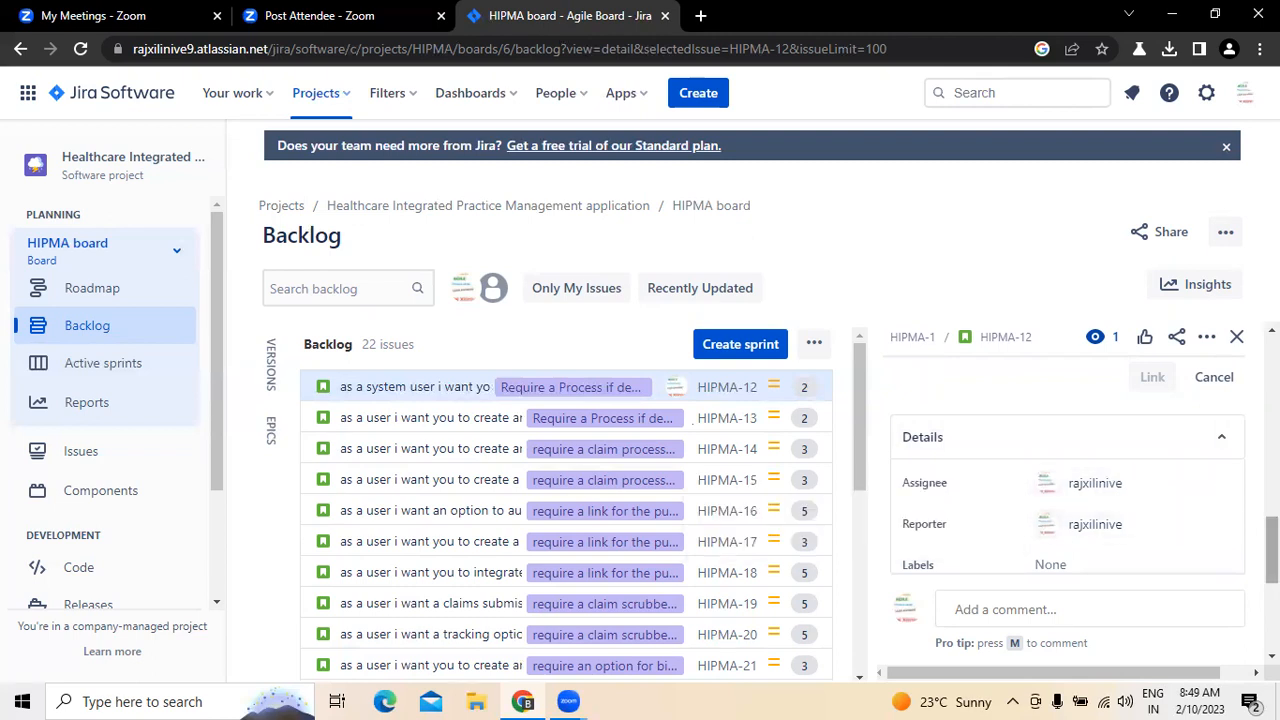
Step: View the reporter choices for HIPMA-12 and set the story's assignee back to Unassigned
{"action": "scroll", "coordinate": [1100, 440], "scroll_direction": "down", "scroll_amount": 2}
{"action": "left_click", "coordinate": [1100, 428]}
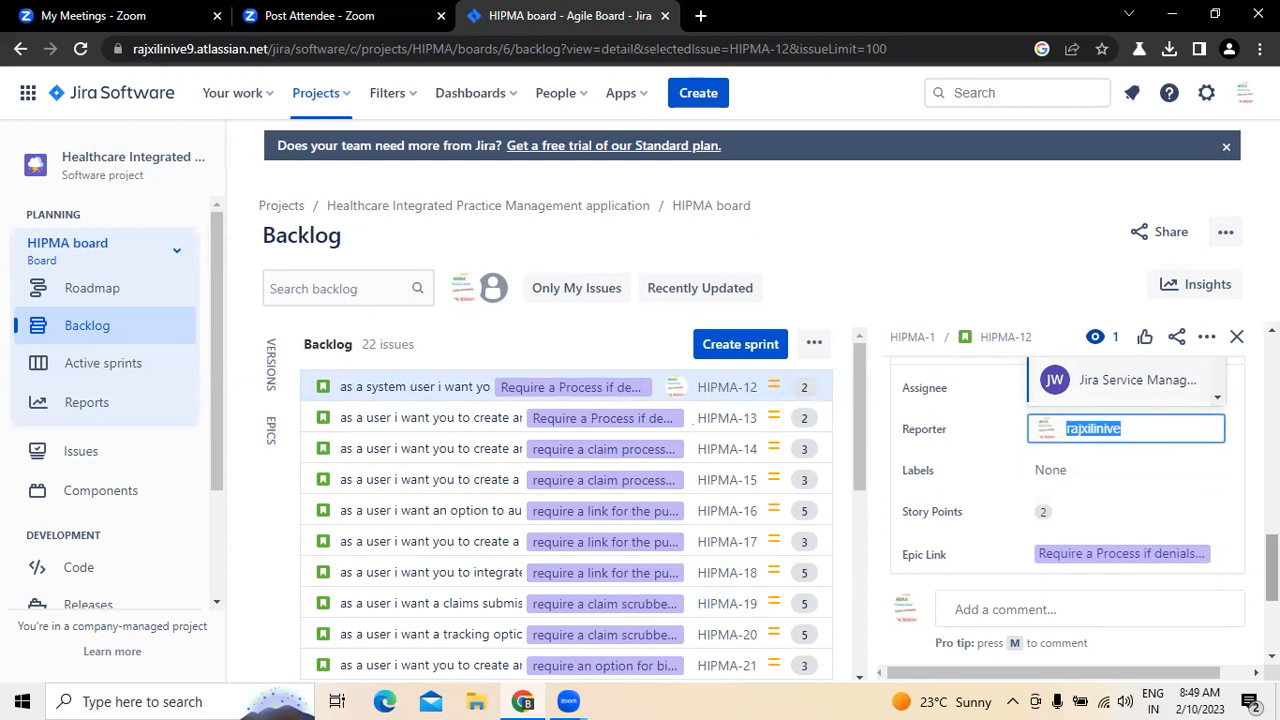
{"action": "left_click_drag", "start_coordinate": [1272, 563], "coordinate": [1272, 545]}
{"action": "left_click", "coordinate": [1093, 488]}
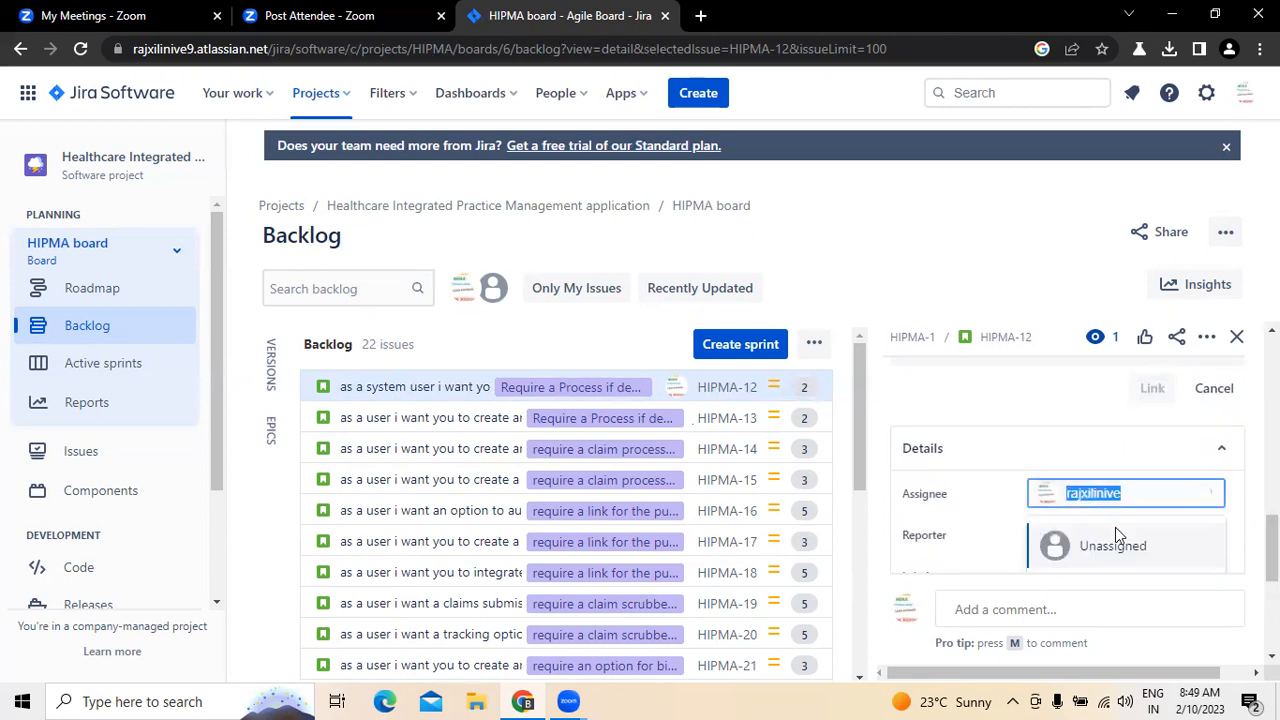
{"action": "left_click", "coordinate": [1141, 551]}
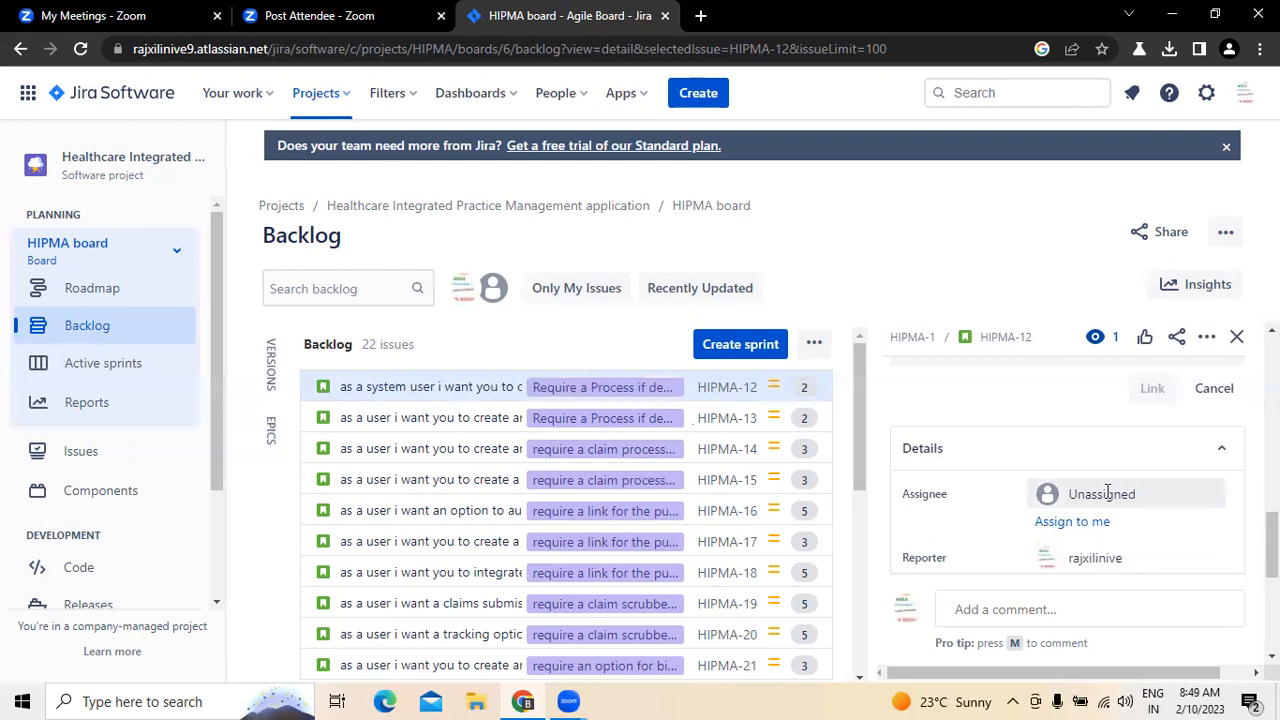
Step: Look at the label choices for HIPMA-12 and recheck the story's summary, description and details
{"action": "left_click_drag", "start_coordinate": [1272, 546], "coordinate": [1272, 568]}
{"action": "mouse_move", "coordinate": [1109, 444]}
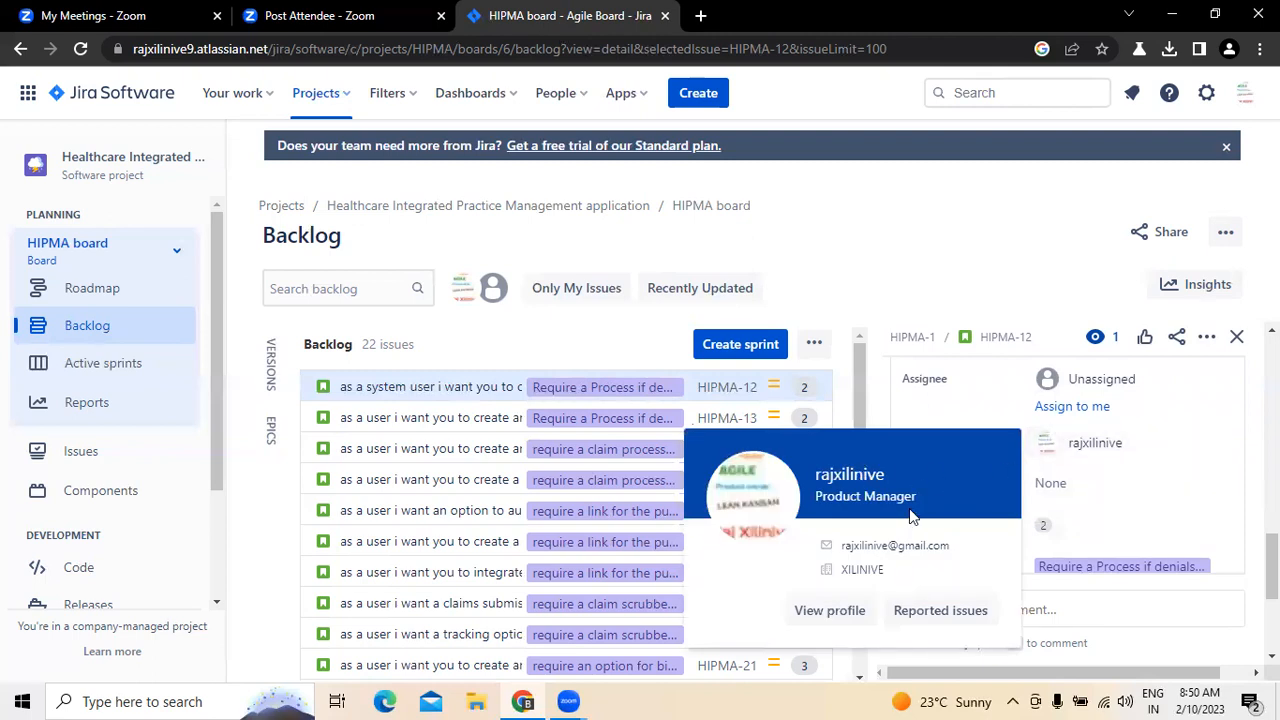
{"action": "left_click", "coordinate": [1052, 486]}
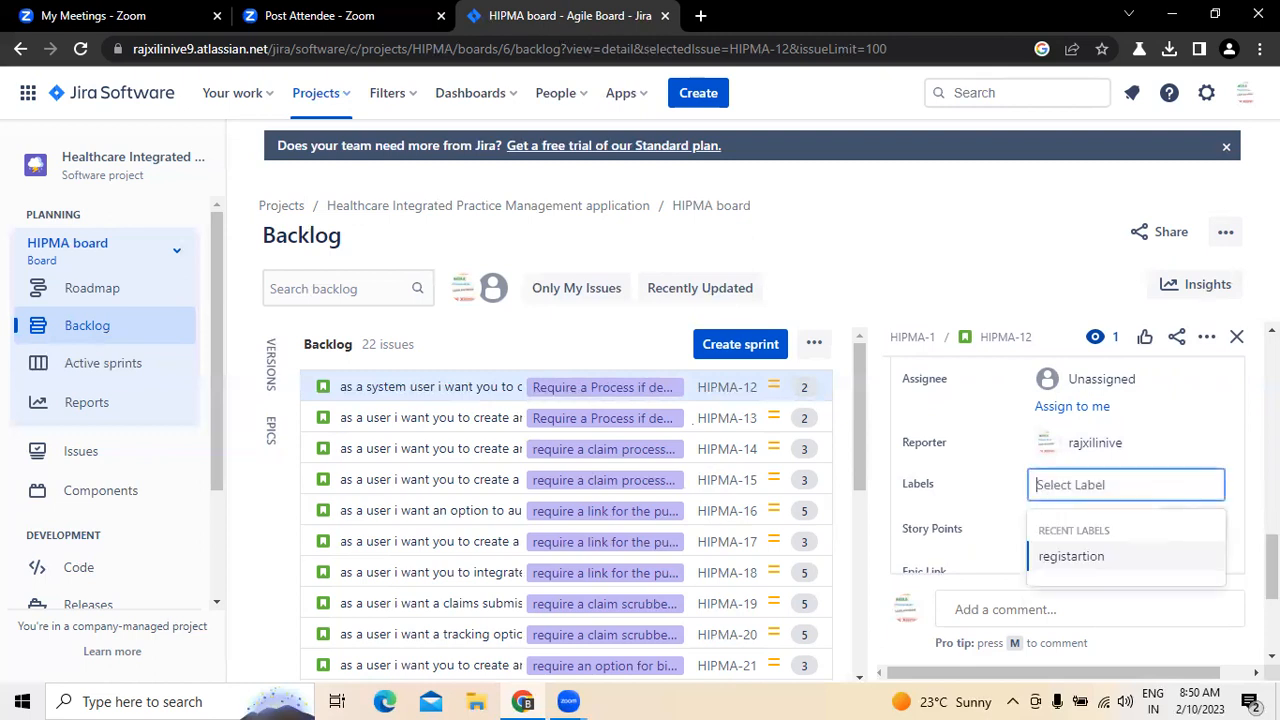
{"action": "scroll", "coordinate": [1067, 470], "scroll_direction": "up", "scroll_amount": 8}
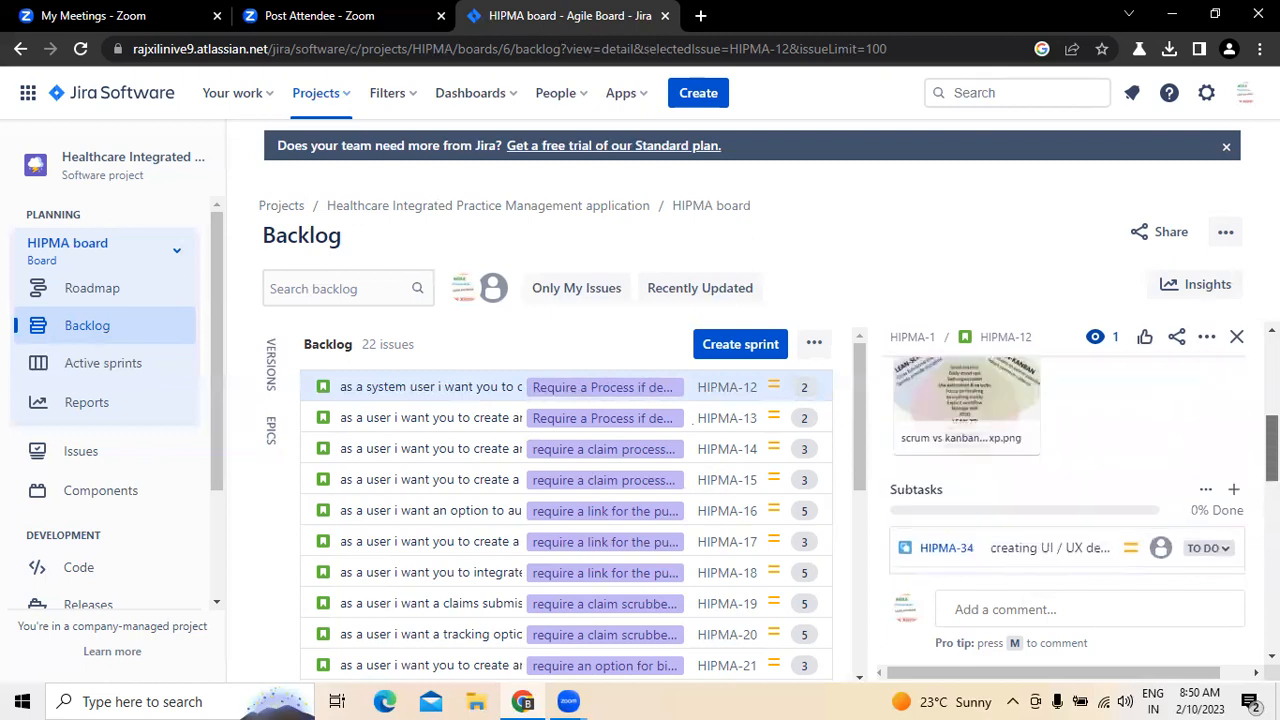
{"action": "scroll", "coordinate": [1067, 470], "scroll_direction": "up", "scroll_amount": 3}
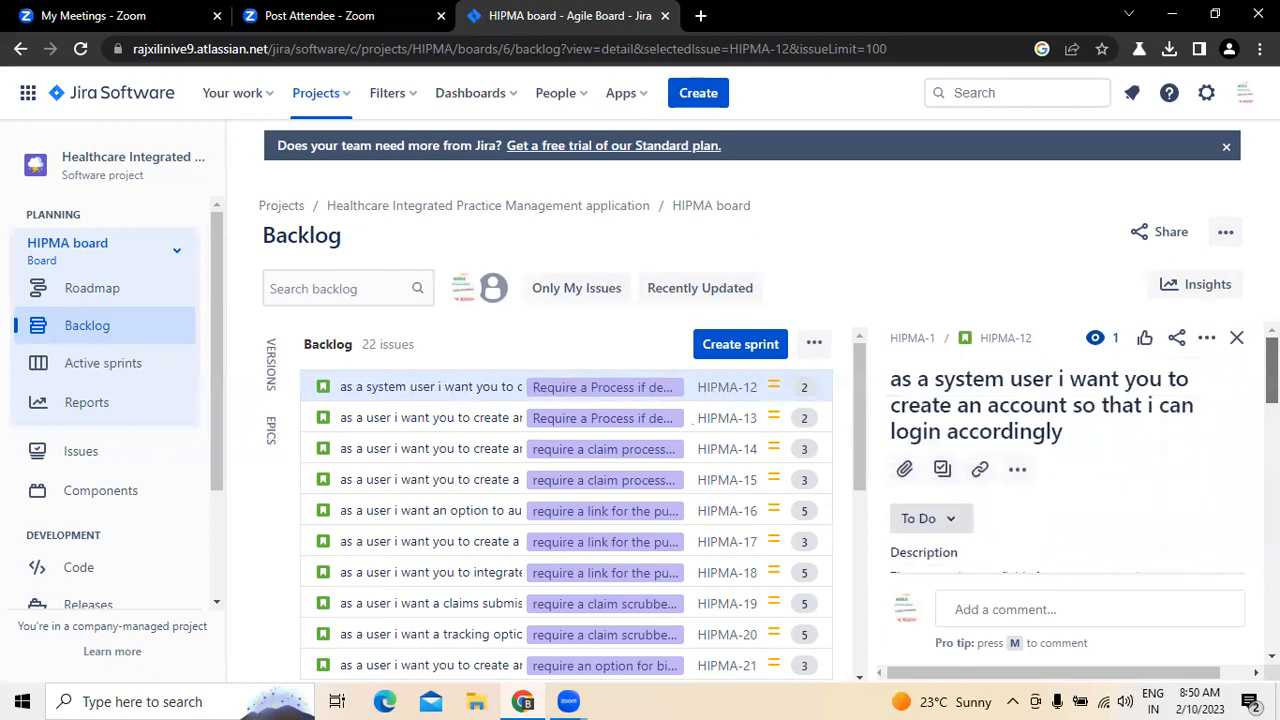
{"action": "scroll", "coordinate": [1067, 470], "scroll_direction": "down", "scroll_amount": 10}
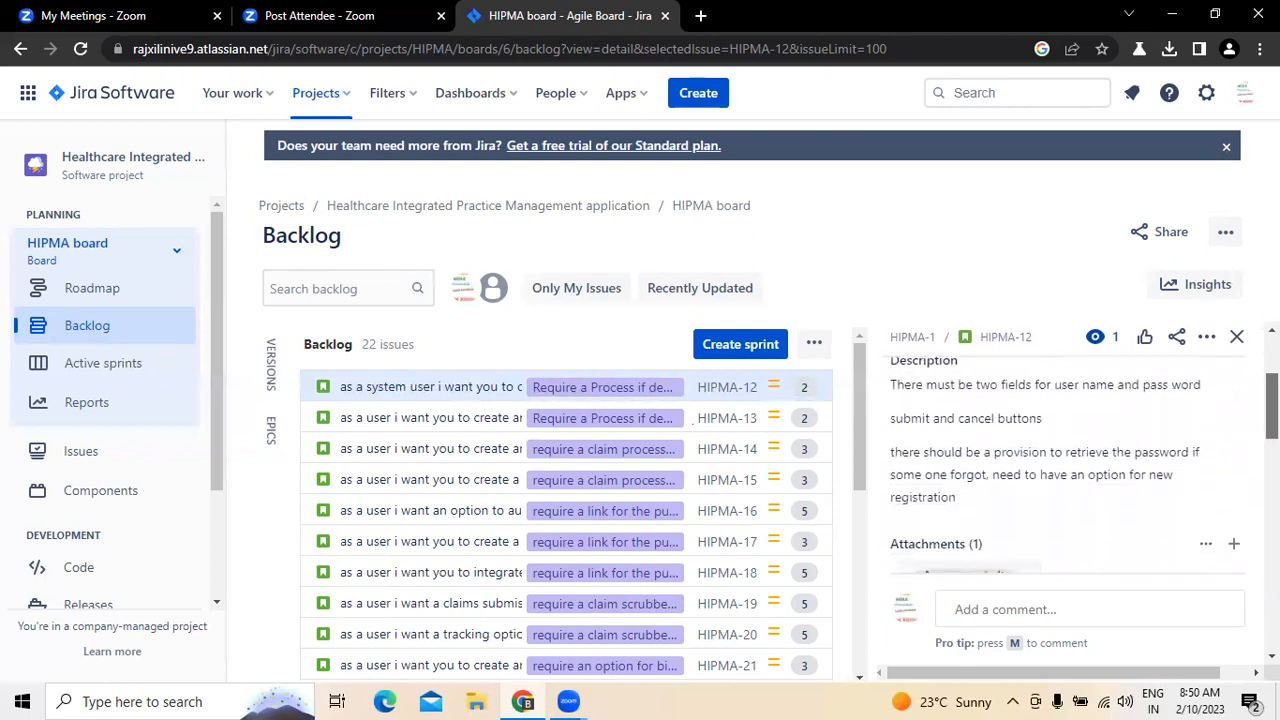
{"action": "scroll", "coordinate": [1102, 493], "scroll_direction": "down", "scroll_amount": 5}
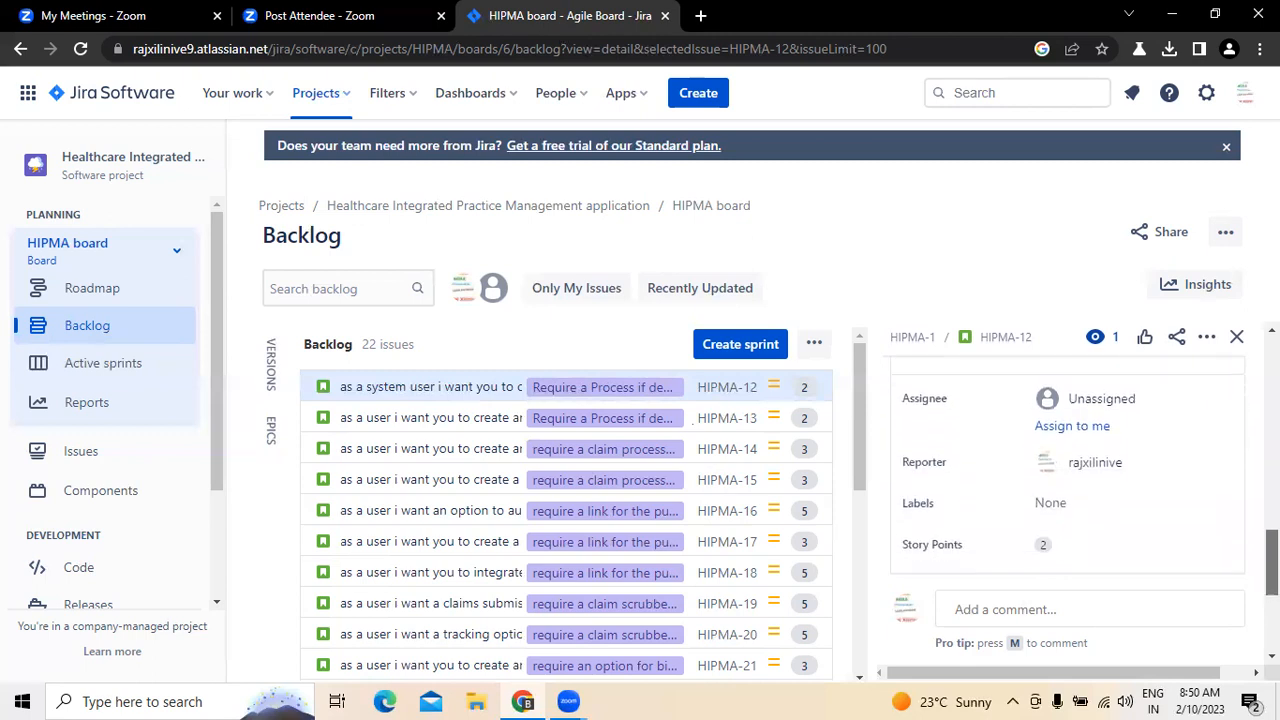
Step: Try to add a new label "login" to HIPMA-12 and remove that entry
{"action": "left_click", "coordinate": [1087, 486]}
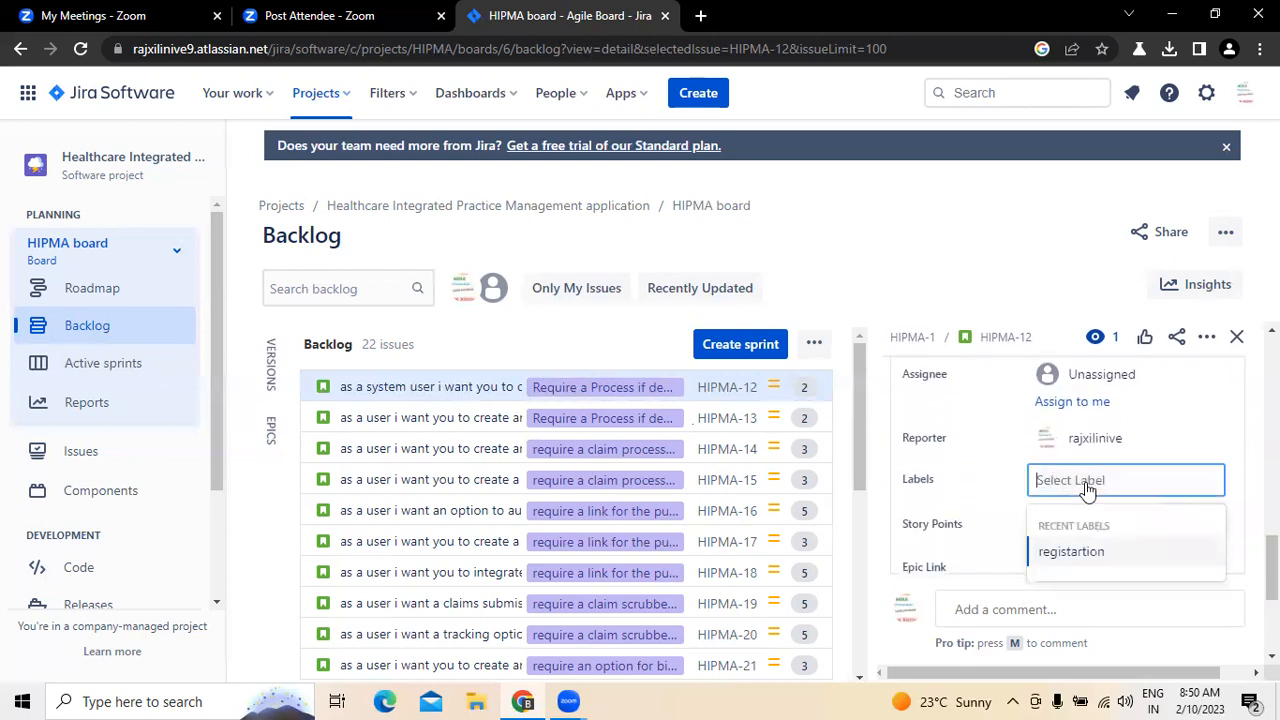
{"action": "type", "text": "login"}
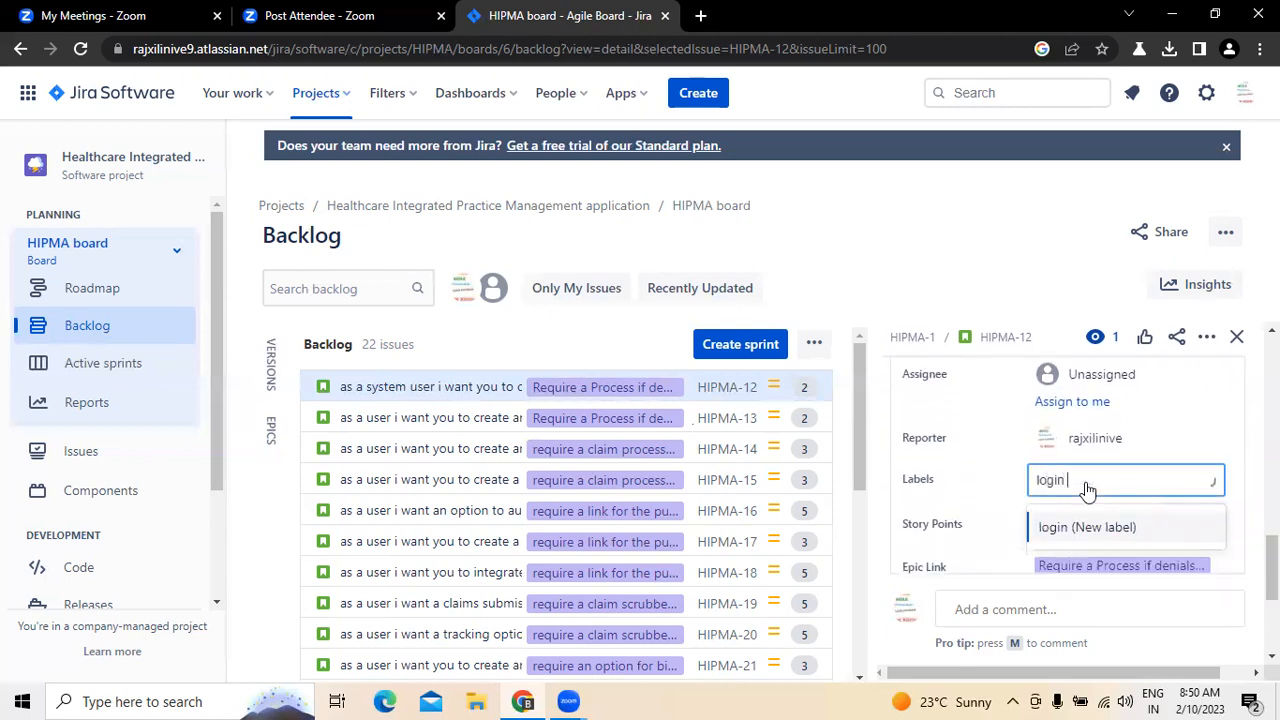
{"action": "left_click", "coordinate": [1087, 527]}
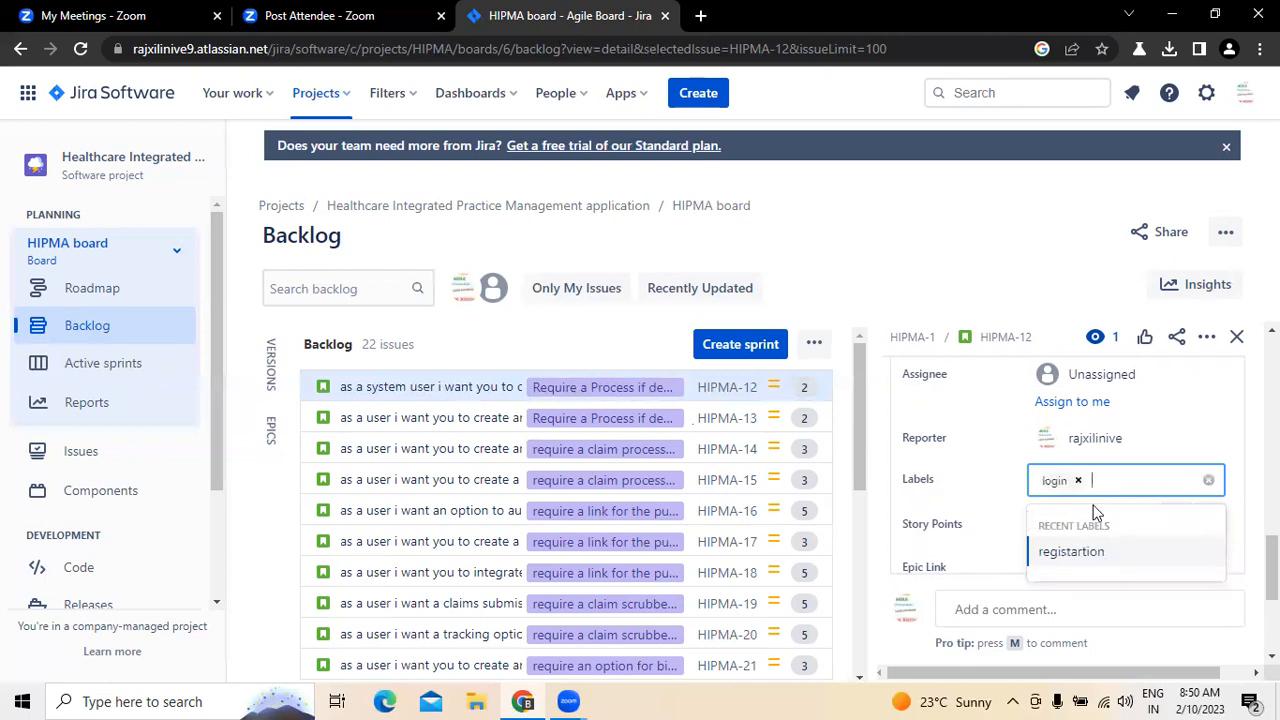
{"action": "left_click_drag", "start_coordinate": [1272, 566], "coordinate": [1272, 570]}
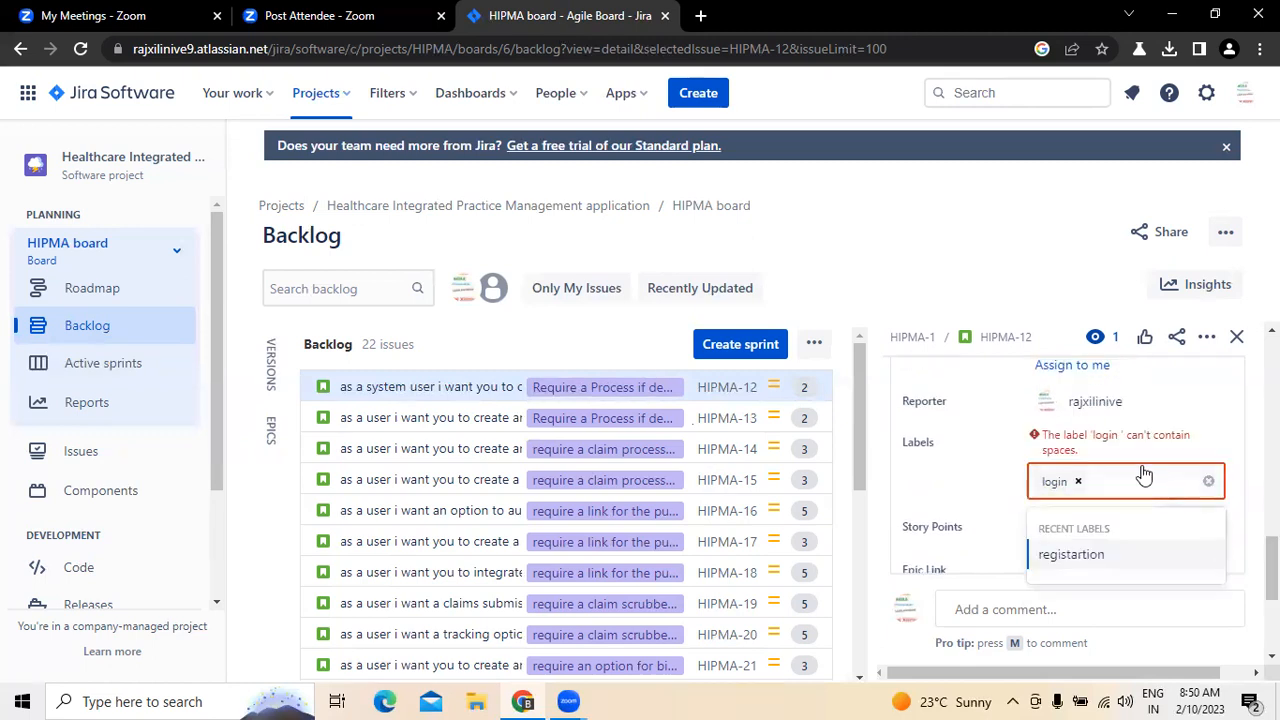
{"action": "left_click", "coordinate": [1078, 481]}
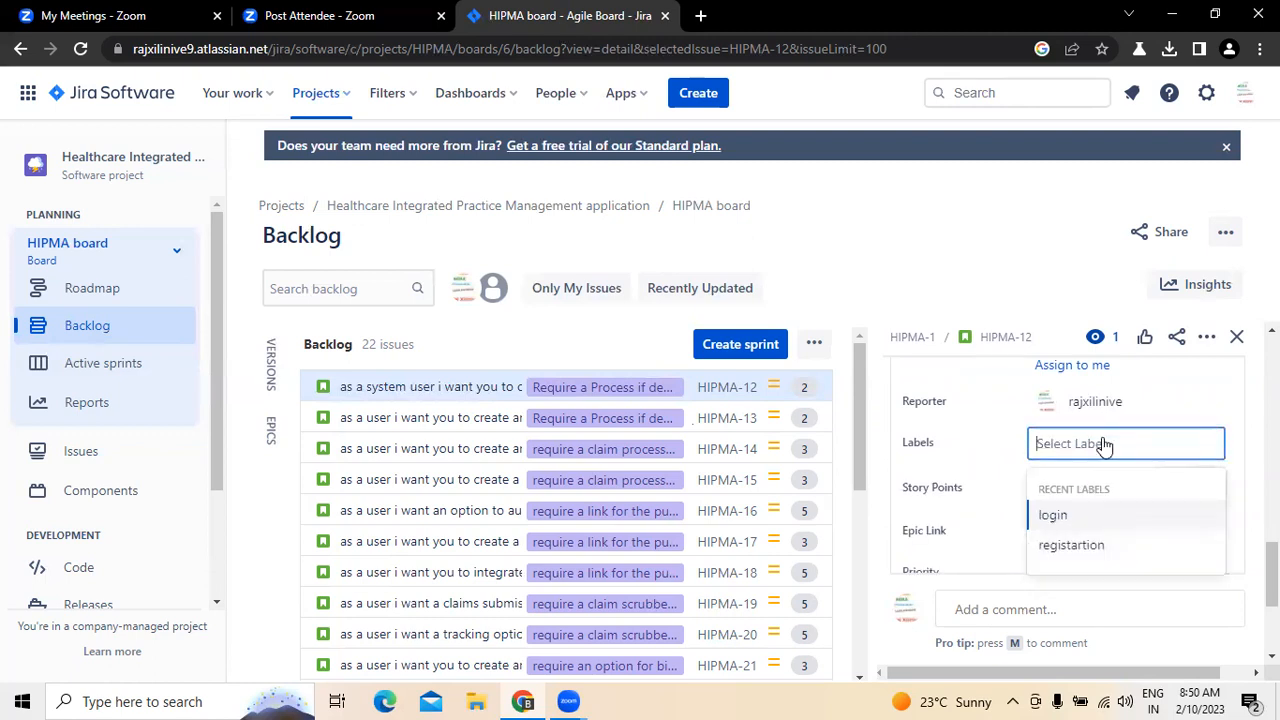
Step: Try to give HIPMA-12 the existing labels "login" and "registartion", and take both out of the label entry
{"action": "type", "text": "lo"}
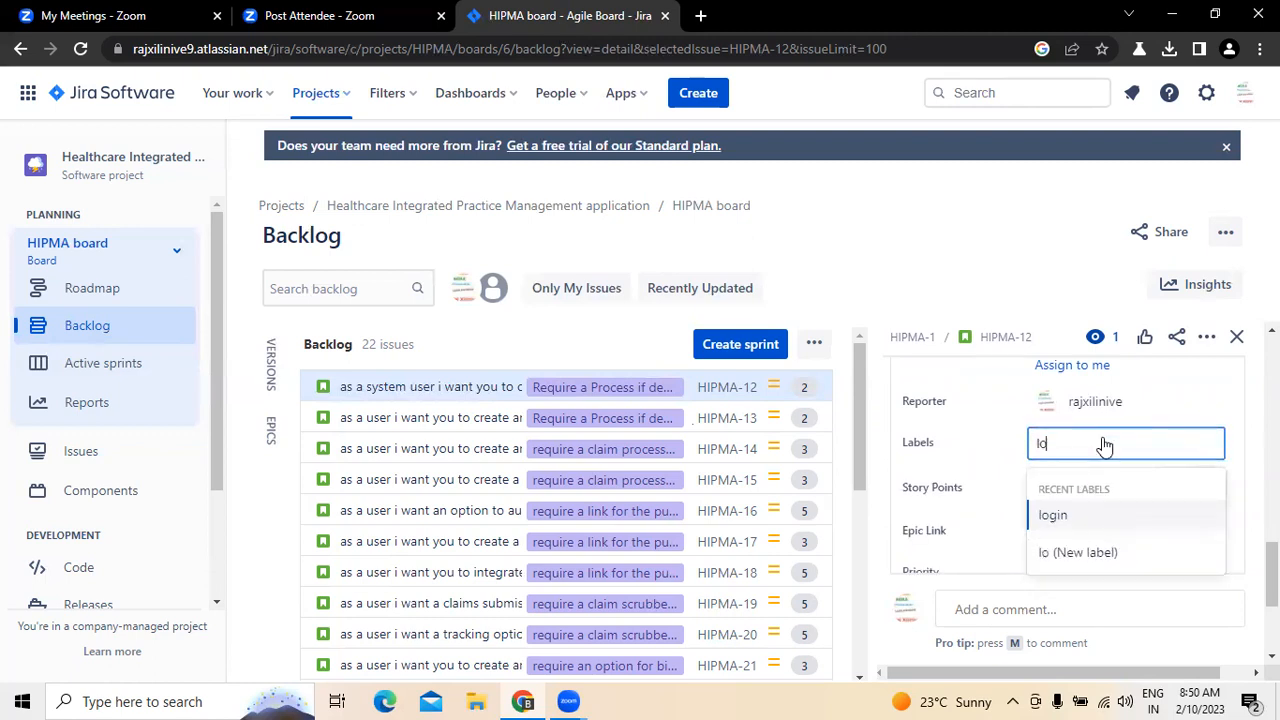
{"action": "left_click", "coordinate": [1066, 515]}
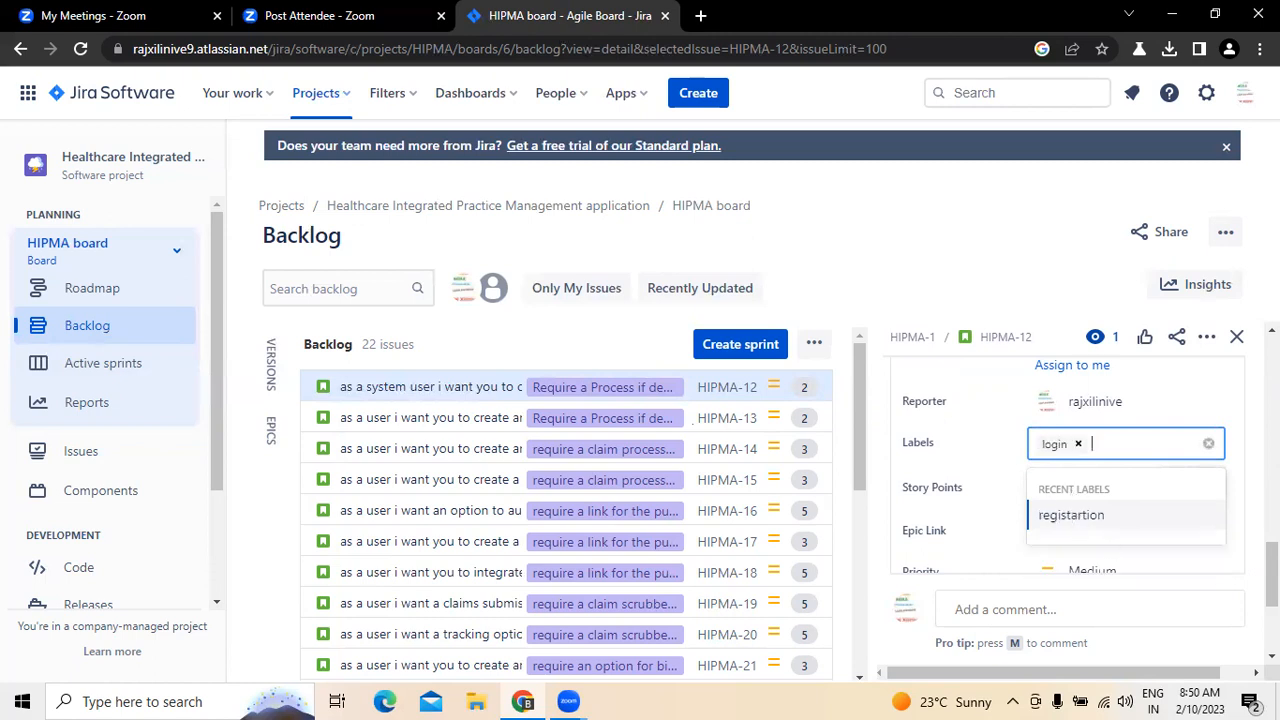
{"action": "left_click", "coordinate": [1085, 515]}
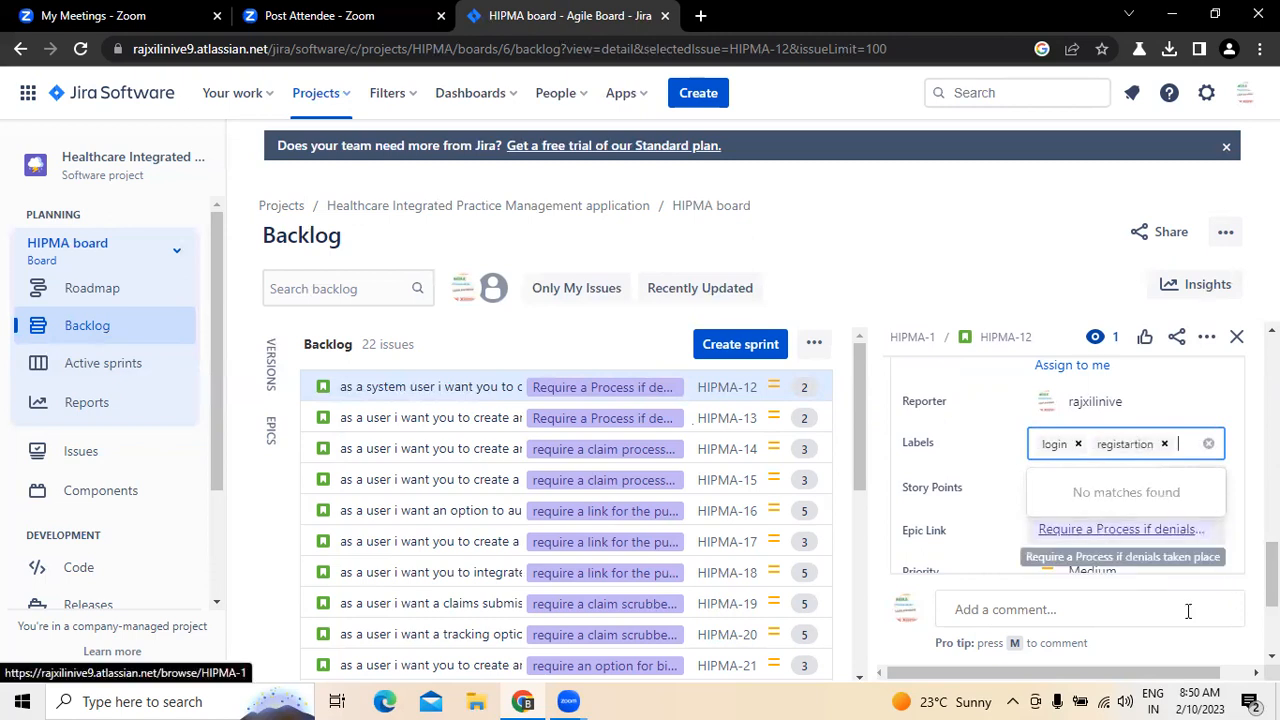
{"action": "left_click_drag", "start_coordinate": [1271, 583], "coordinate": [1271, 585]}
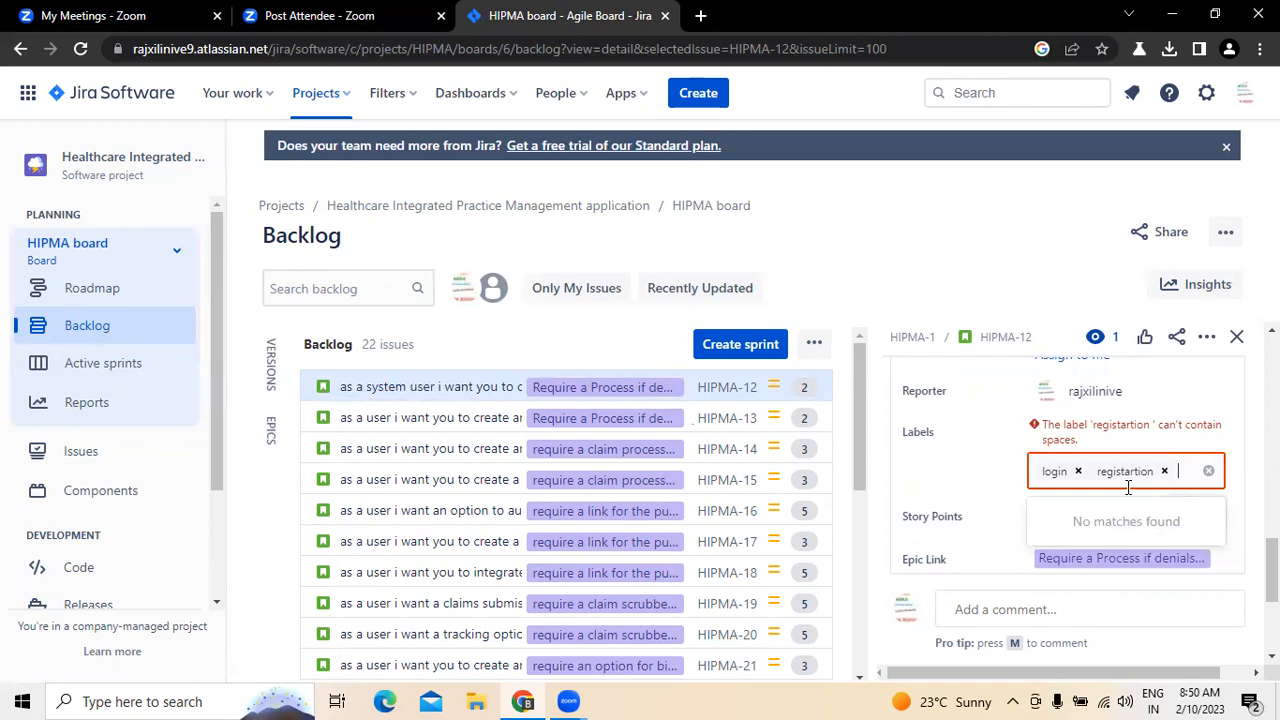
{"action": "left_click", "coordinate": [1164, 471]}
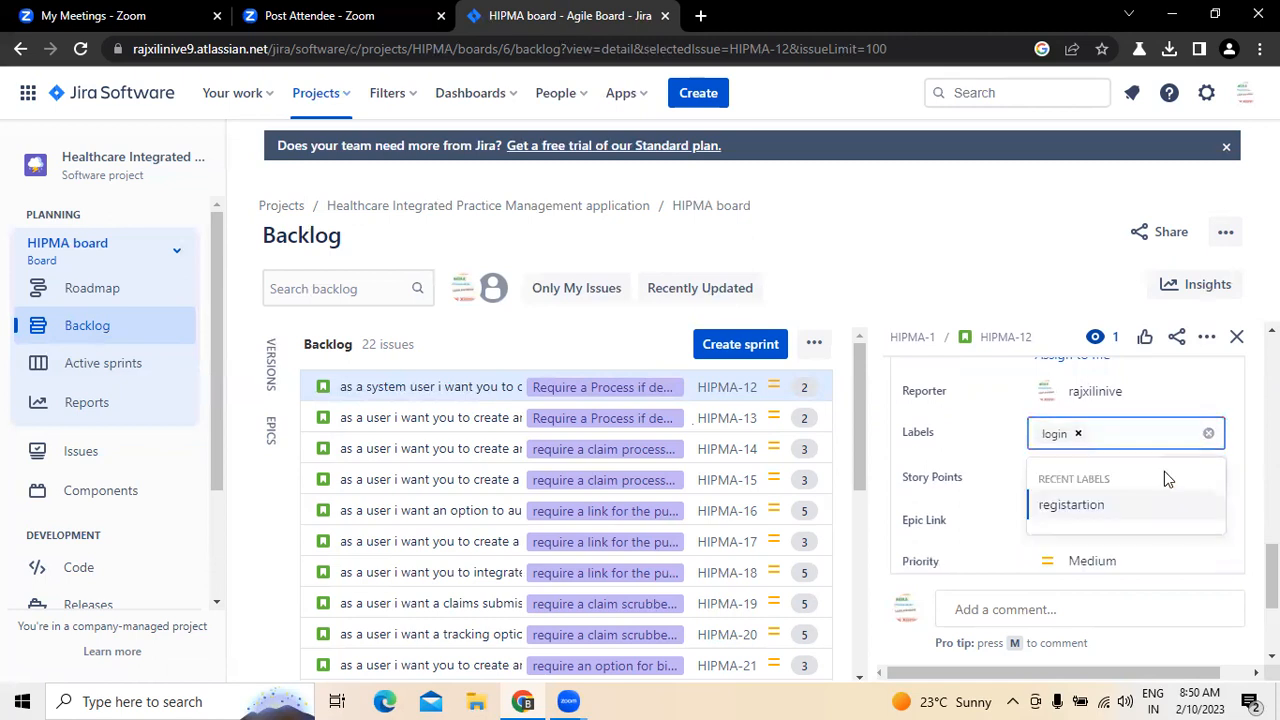
{"action": "left_click", "coordinate": [1079, 434]}
Step: Try to add a new label "registration" plus the existing "registartion" to HIPMA-12, and clear the whole label entry
{"action": "type", "text": "regsitar"}
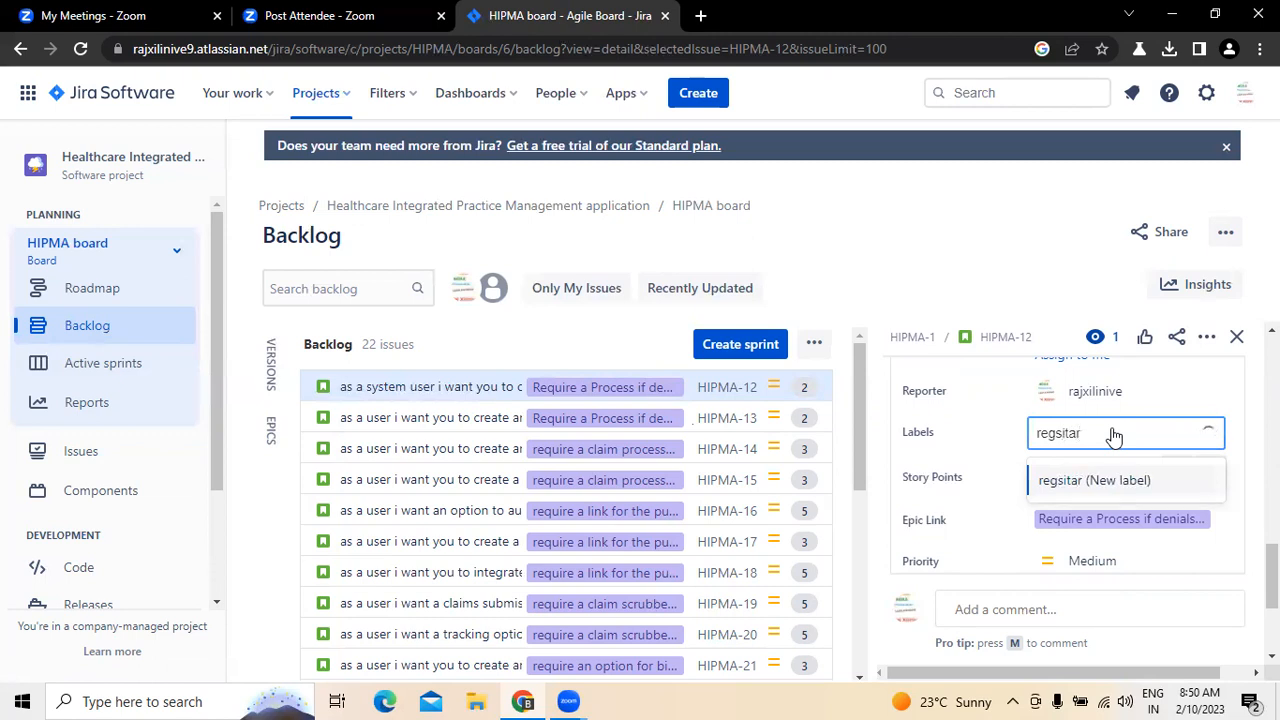
{"action": "key", "text": "BackSpace"}
{"action": "key", "text": "BackSpace"}
{"action": "key", "text": "BackSpace"}
{"action": "key", "text": "BackSpace"}
{"action": "key", "text": "BackSpace"}
{"action": "type", "text": "istration"}
{"action": "left_click", "coordinate": [1115, 484]}
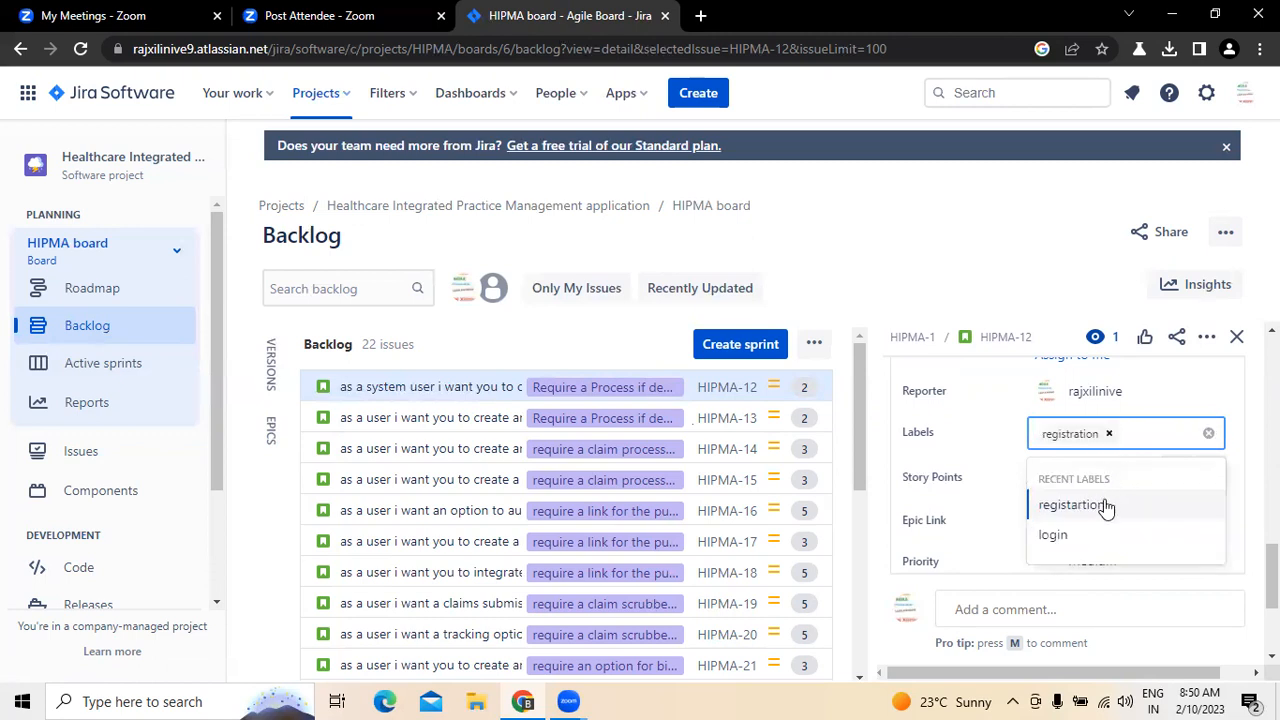
{"action": "left_click", "coordinate": [1104, 503]}
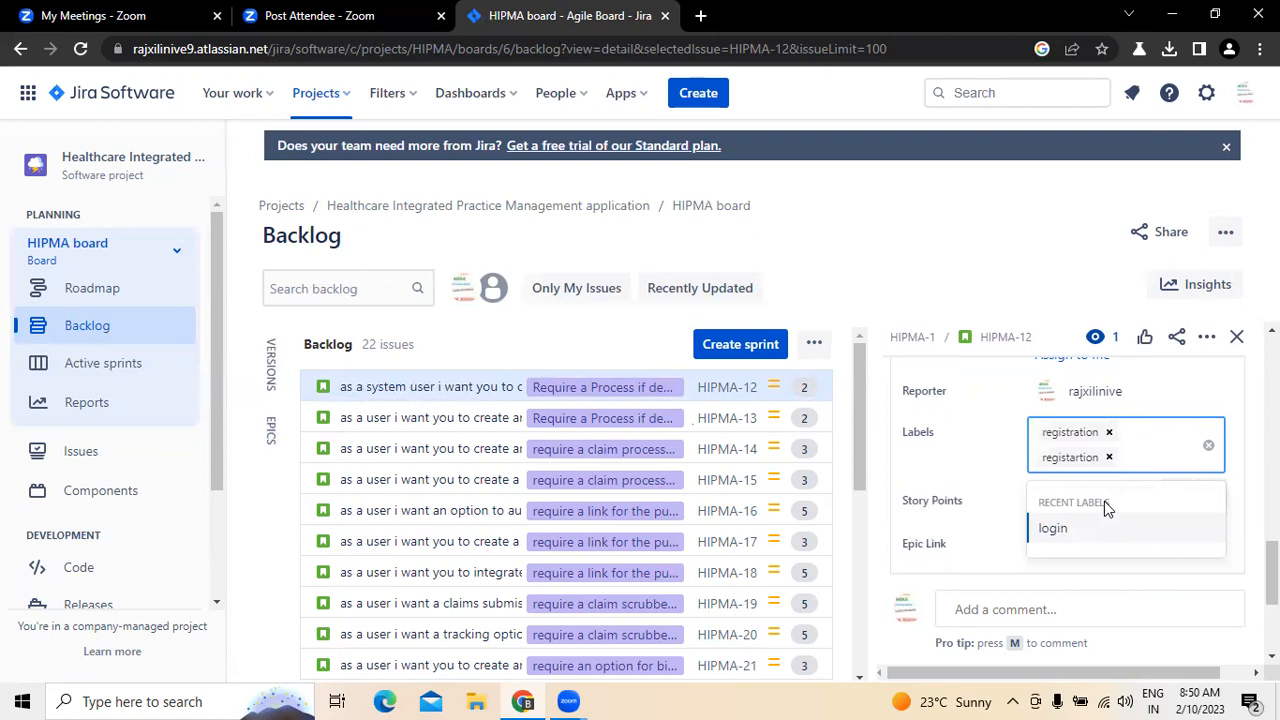
{"action": "left_click", "coordinate": [1208, 447]}
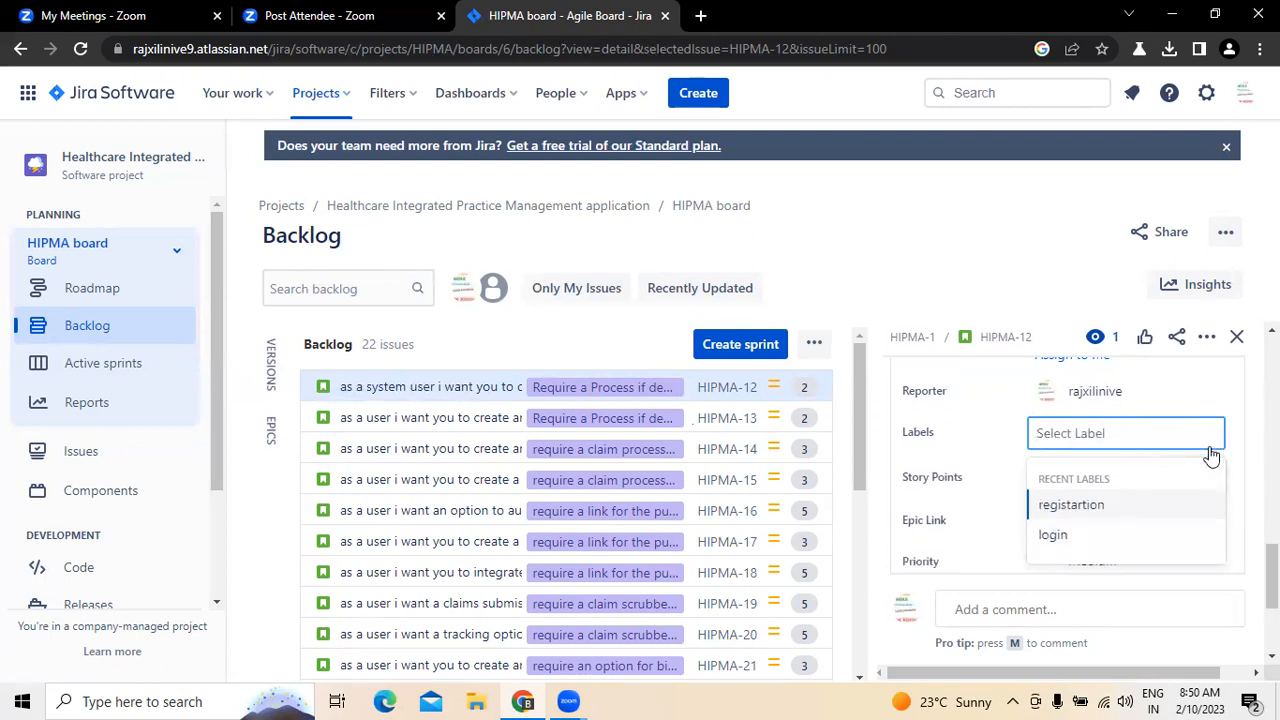
{"action": "left_click", "coordinate": [985, 437]}
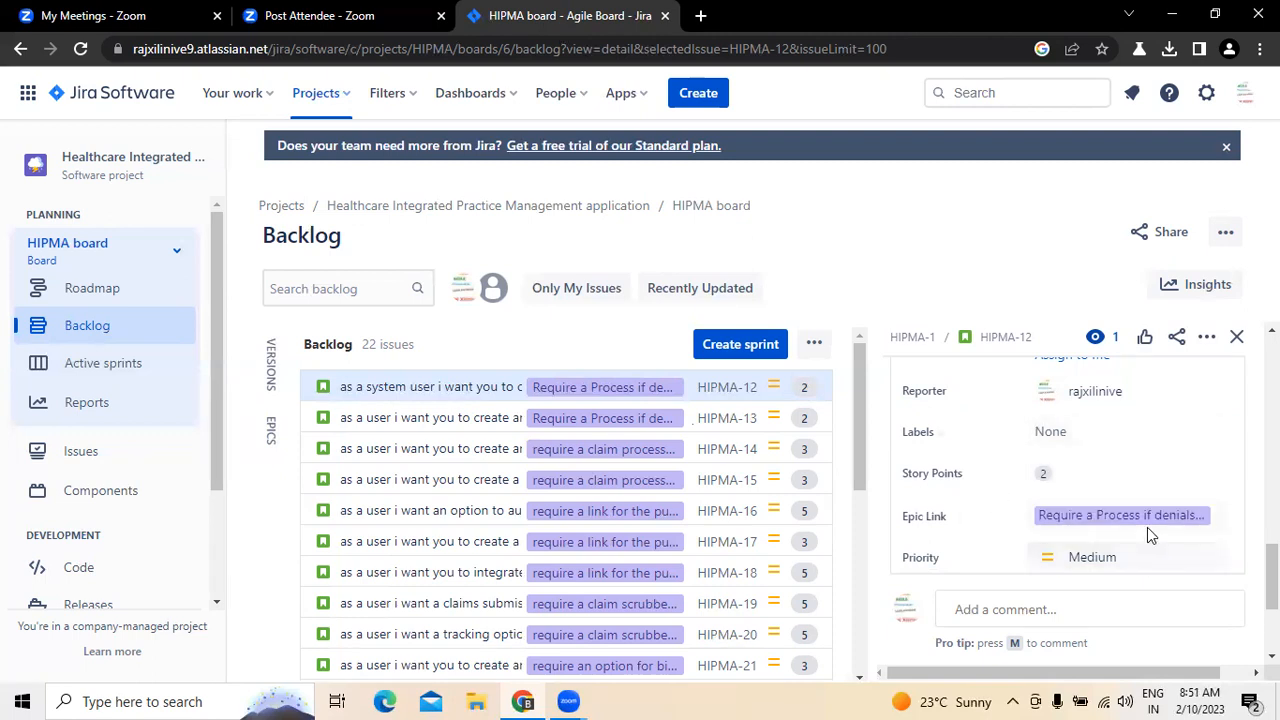
Step: Preview the epic linked to HIPMA-12 and set the story's priority to Highest
{"action": "mouse_move", "coordinate": [1148, 527]}
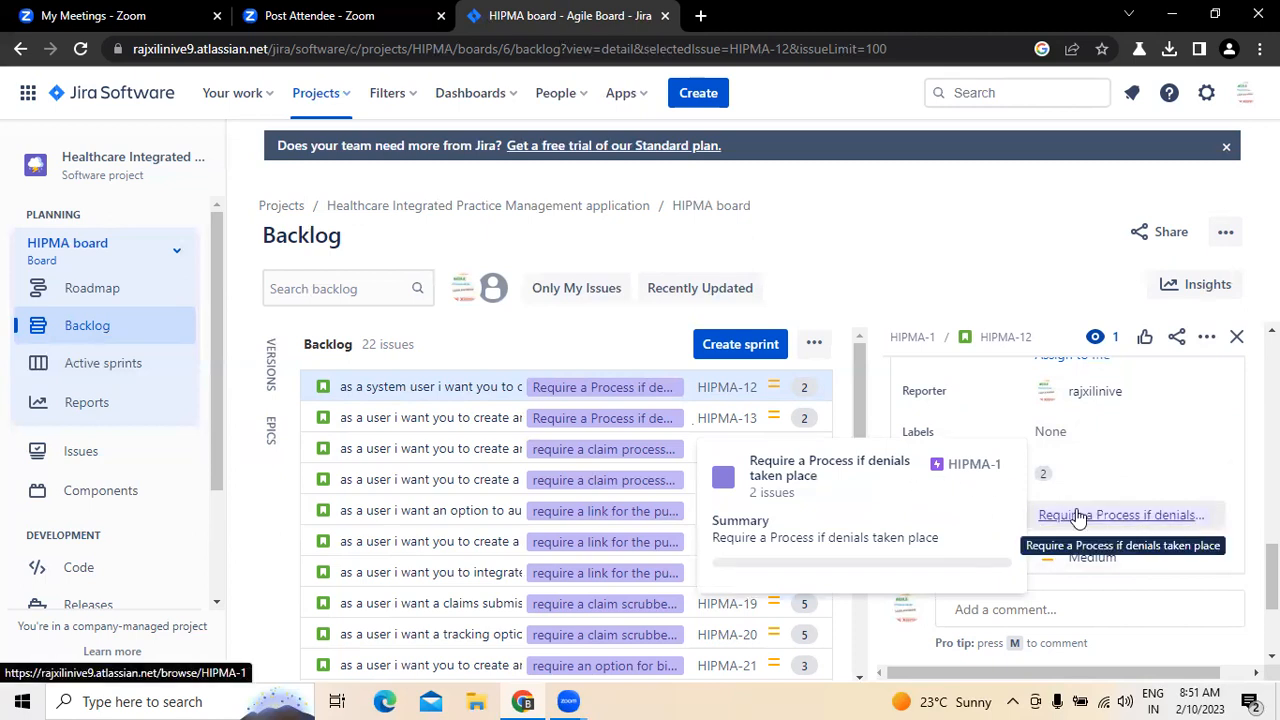
{"action": "scroll", "coordinate": [1244, 573], "scroll_direction": "down", "scroll_amount": 3}
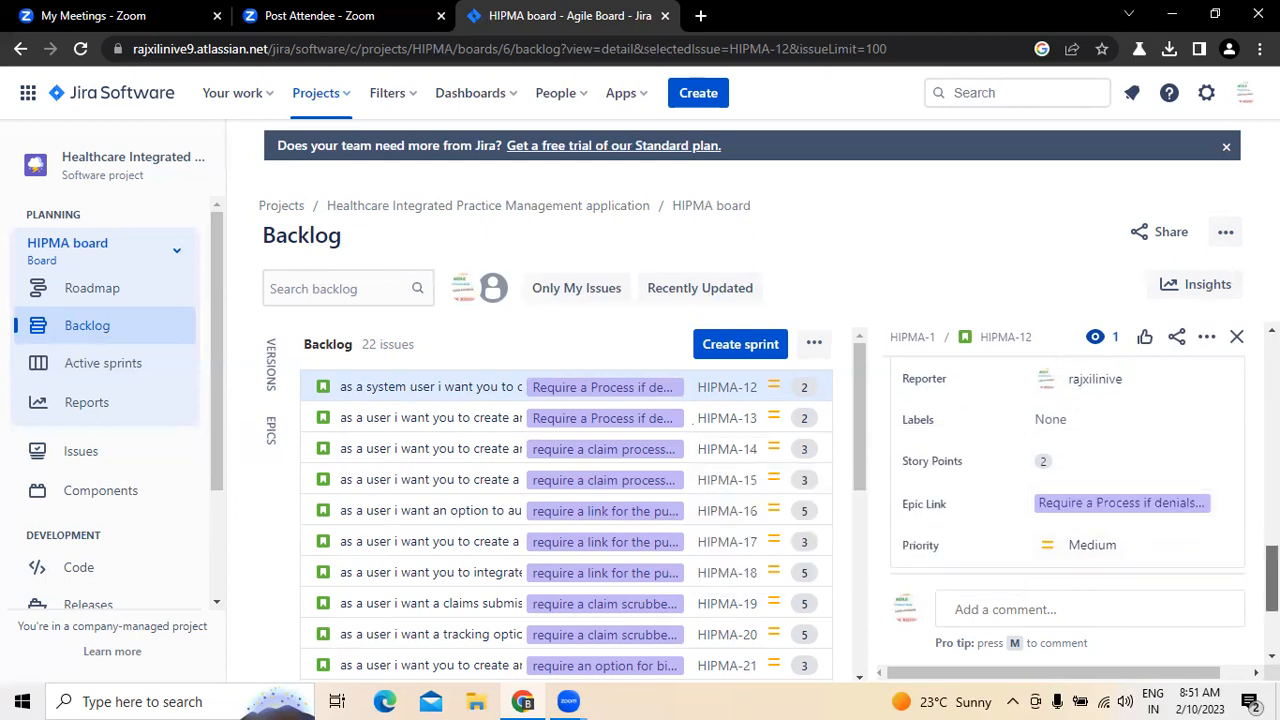
{"action": "left_click", "coordinate": [1106, 425]}
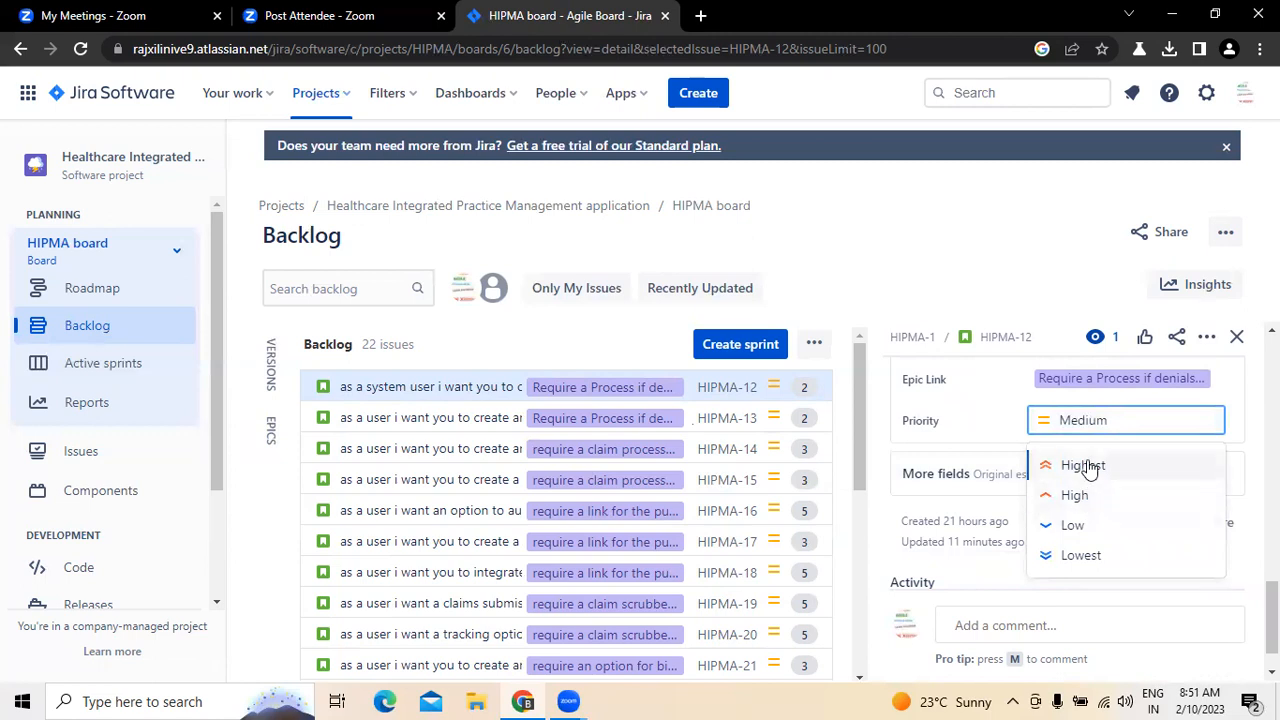
{"action": "left_click", "coordinate": [1085, 466]}
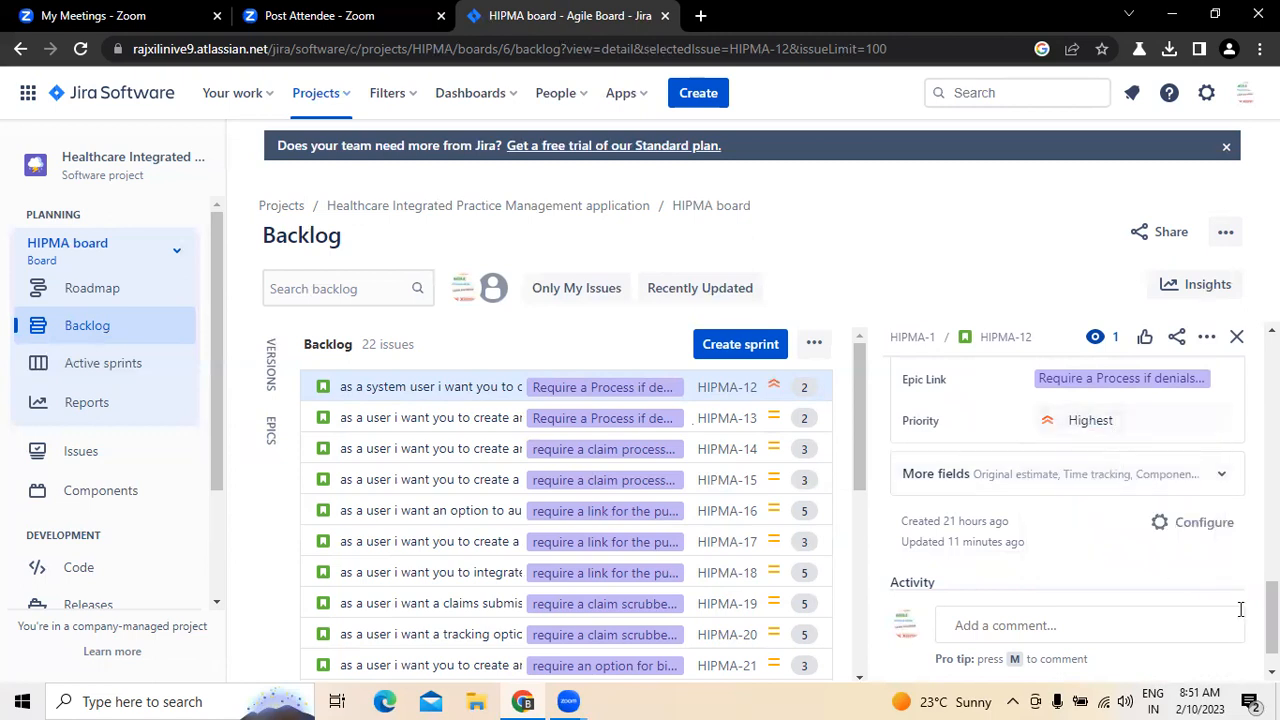
Step: Look at the issue layout configuration reached from HIPMA-12's details and return to the HIPMA board's backlog
{"action": "scroll", "coordinate": [1242, 608], "scroll_direction": "down", "scroll_amount": 1}
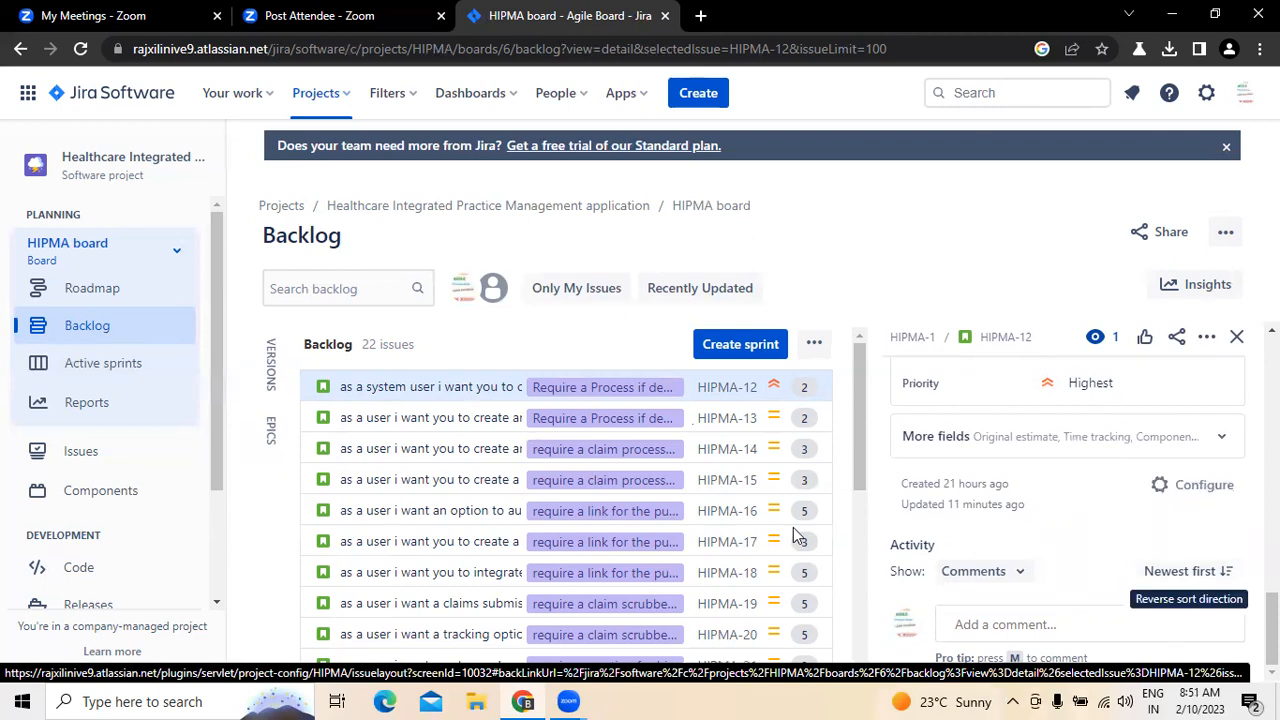
{"action": "scroll", "coordinate": [1200, 600], "scroll_direction": "up", "scroll_amount": 1}
{"action": "scroll", "coordinate": [1162, 428], "scroll_direction": "up", "scroll_amount": 1}
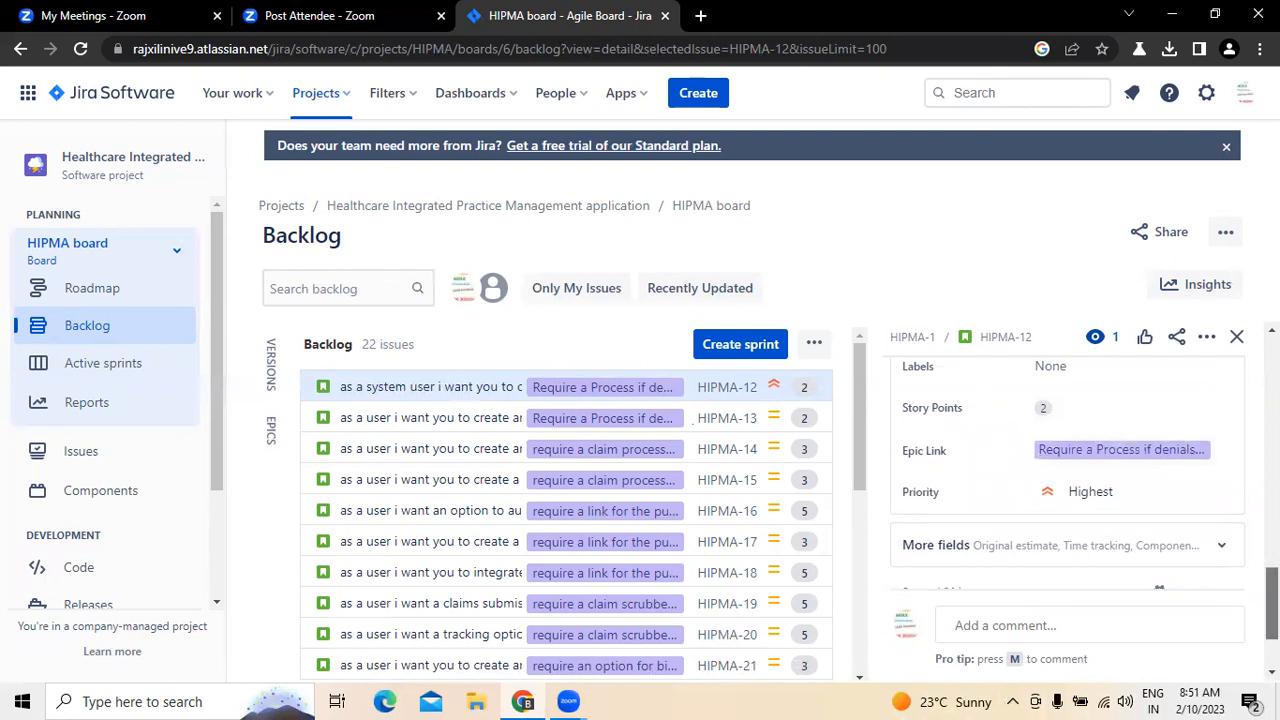
{"action": "scroll", "coordinate": [1198, 587], "scroll_direction": "down", "scroll_amount": 1}
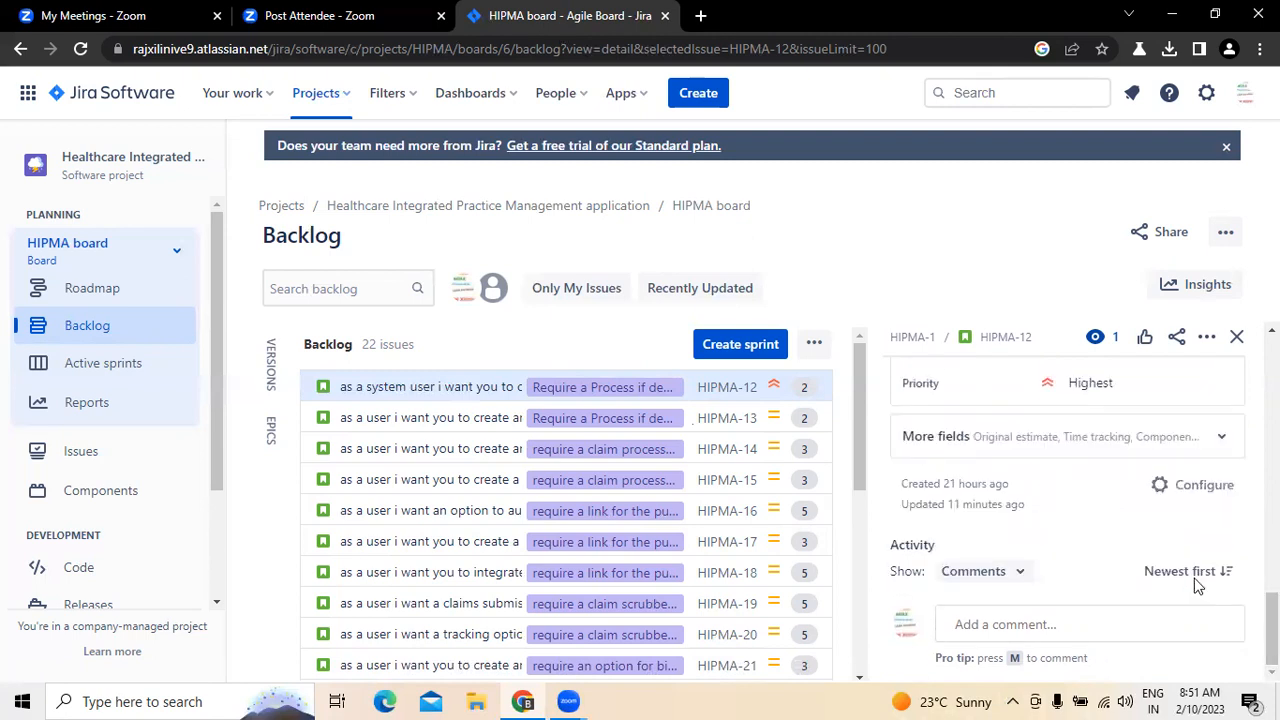
{"action": "left_click", "coordinate": [1198, 488]}
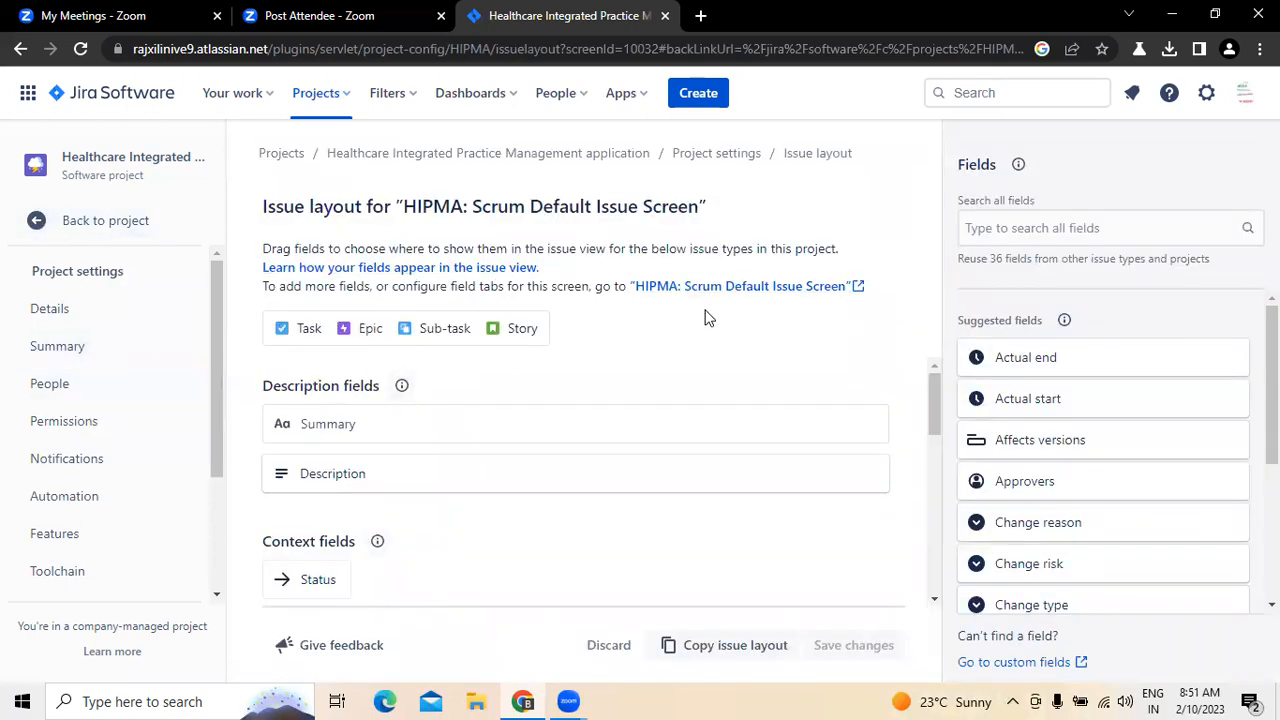
{"action": "left_click", "coordinate": [42, 222]}
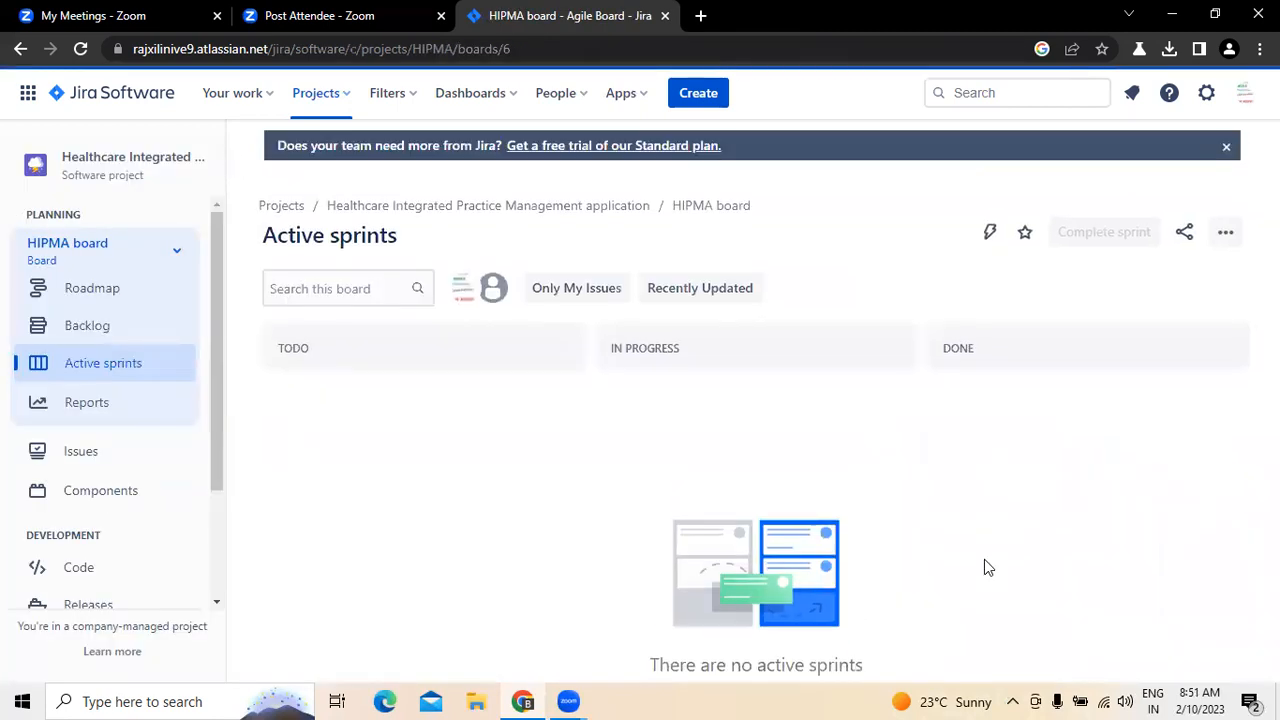
{"action": "left_click", "coordinate": [112, 330]}
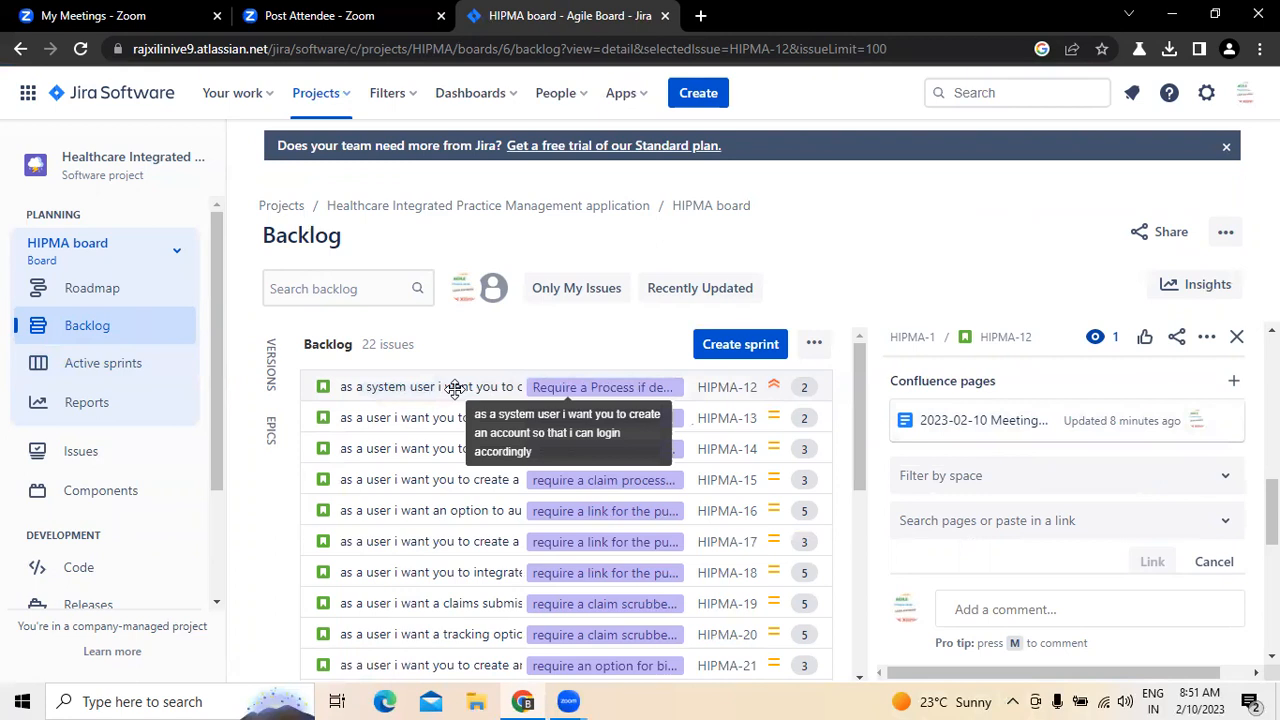
Step: Reopen HIPMA-12 from the backlog, review its details from summary to activity, and close the story
{"action": "left_click", "coordinate": [1236, 337]}
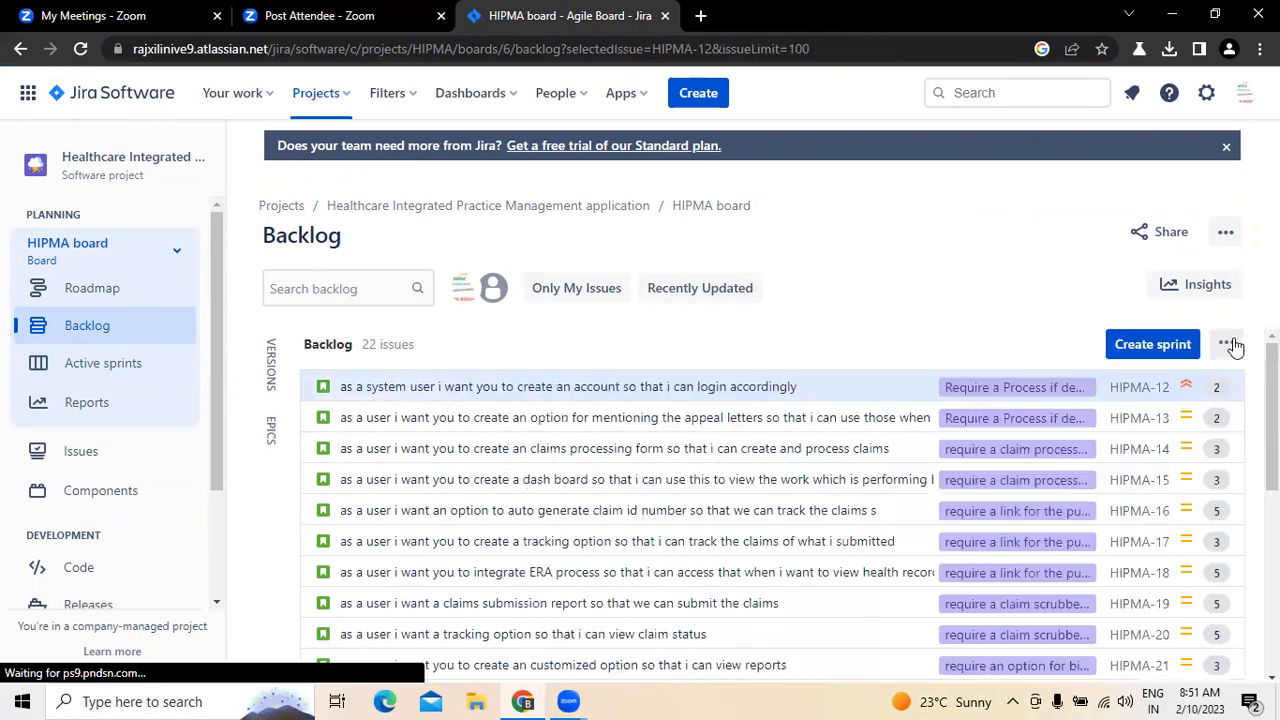
{"action": "left_click", "coordinate": [467, 388]}
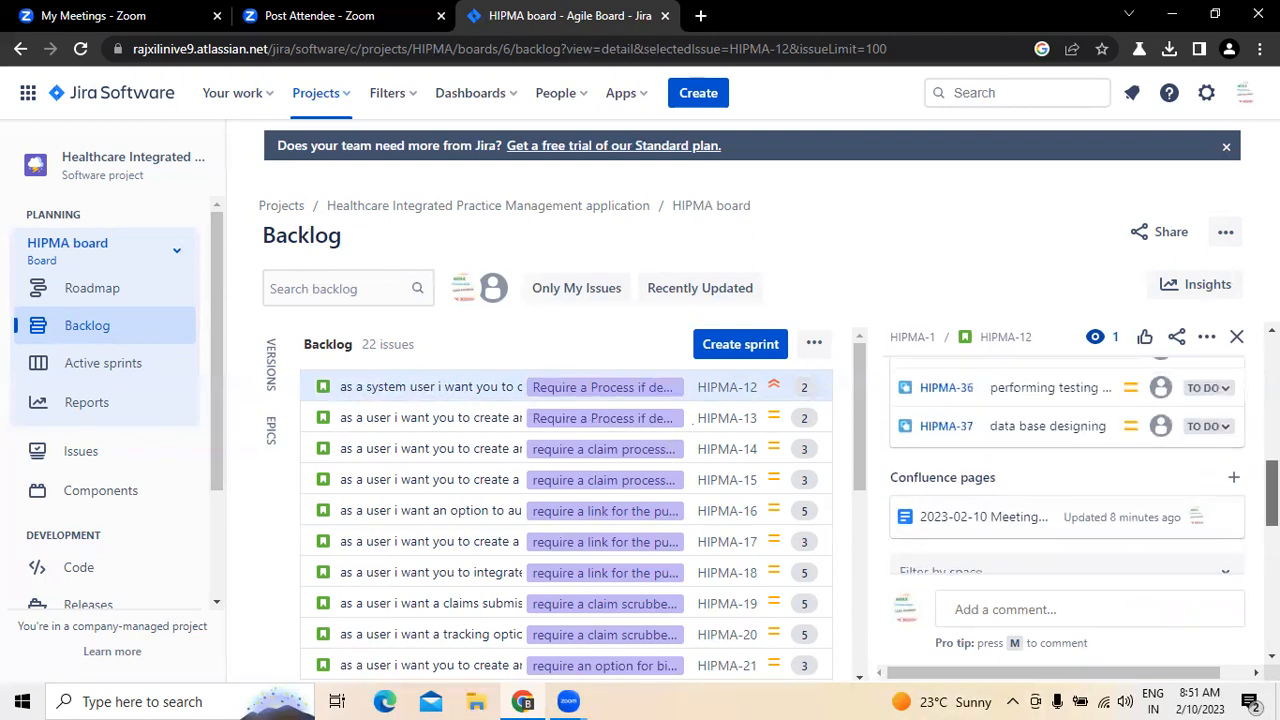
{"action": "scroll", "coordinate": [1066, 460], "scroll_direction": "up", "scroll_amount": 5}
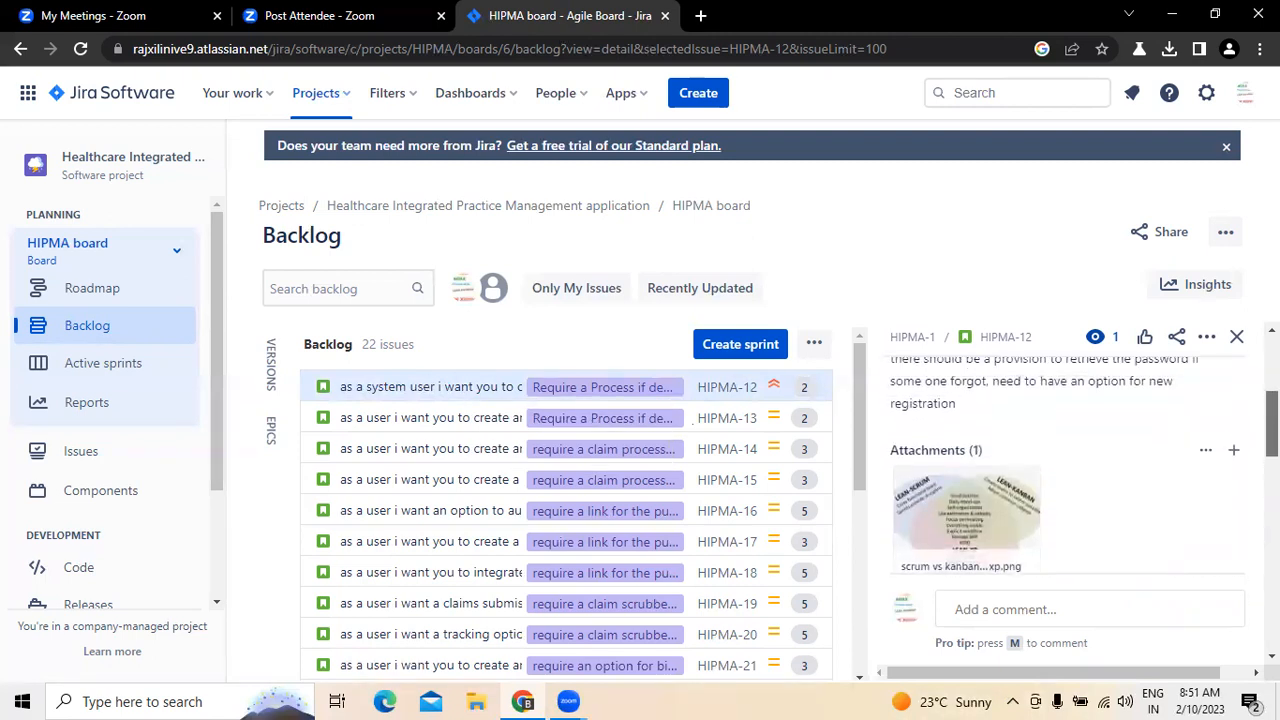
{"action": "scroll", "coordinate": [1050, 575], "scroll_direction": "up", "scroll_amount": 2}
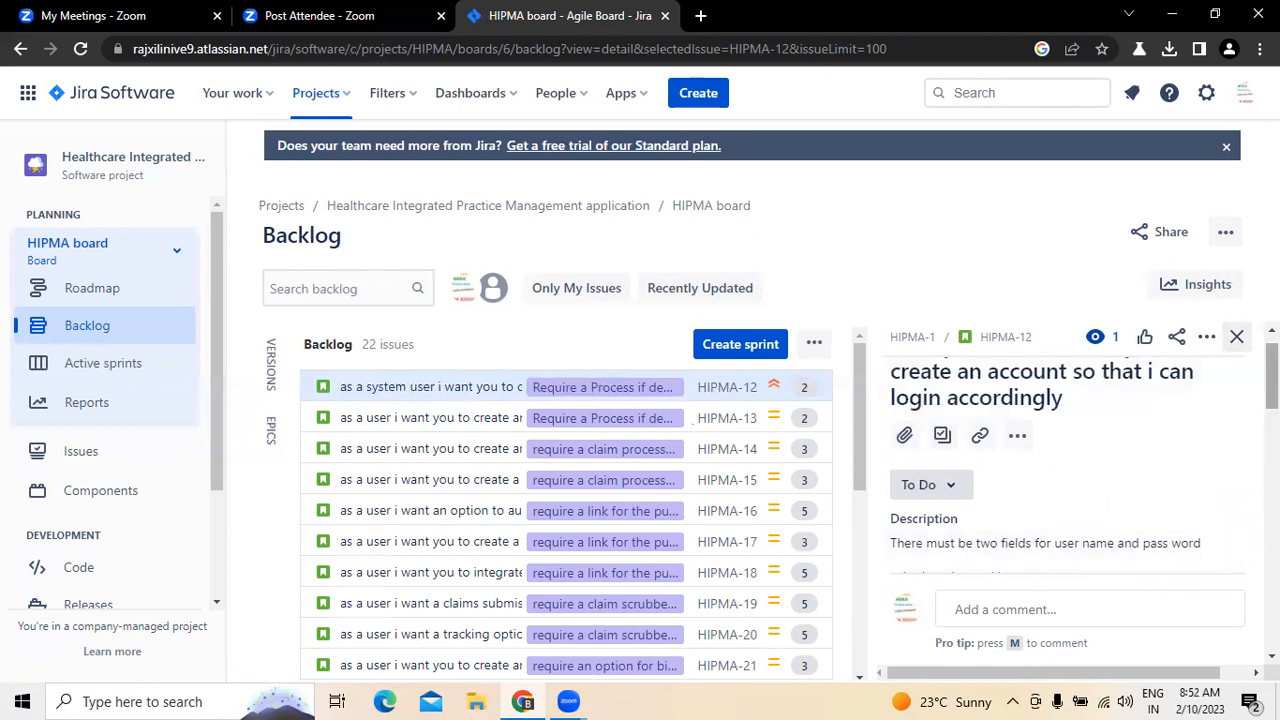
{"action": "left_click_drag", "start_coordinate": [1272, 376], "coordinate": [1272, 628]}
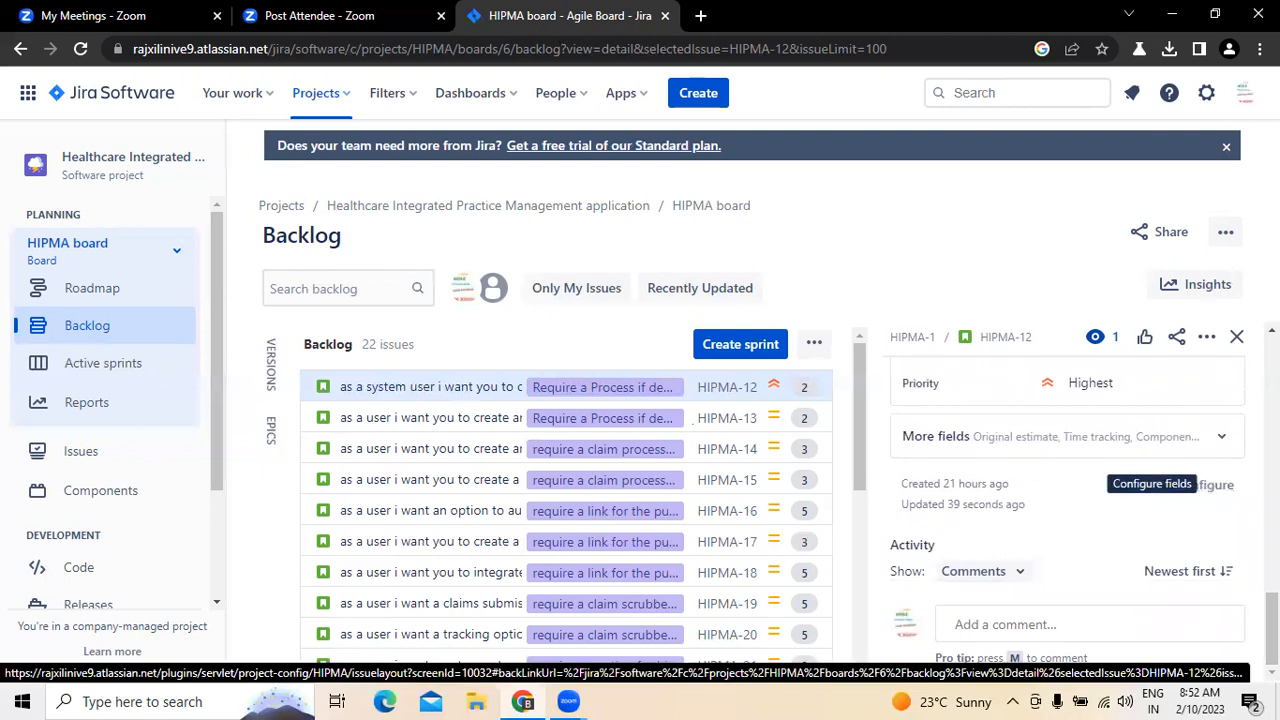
{"action": "left_click_drag", "start_coordinate": [1272, 628], "coordinate": [1272, 366]}
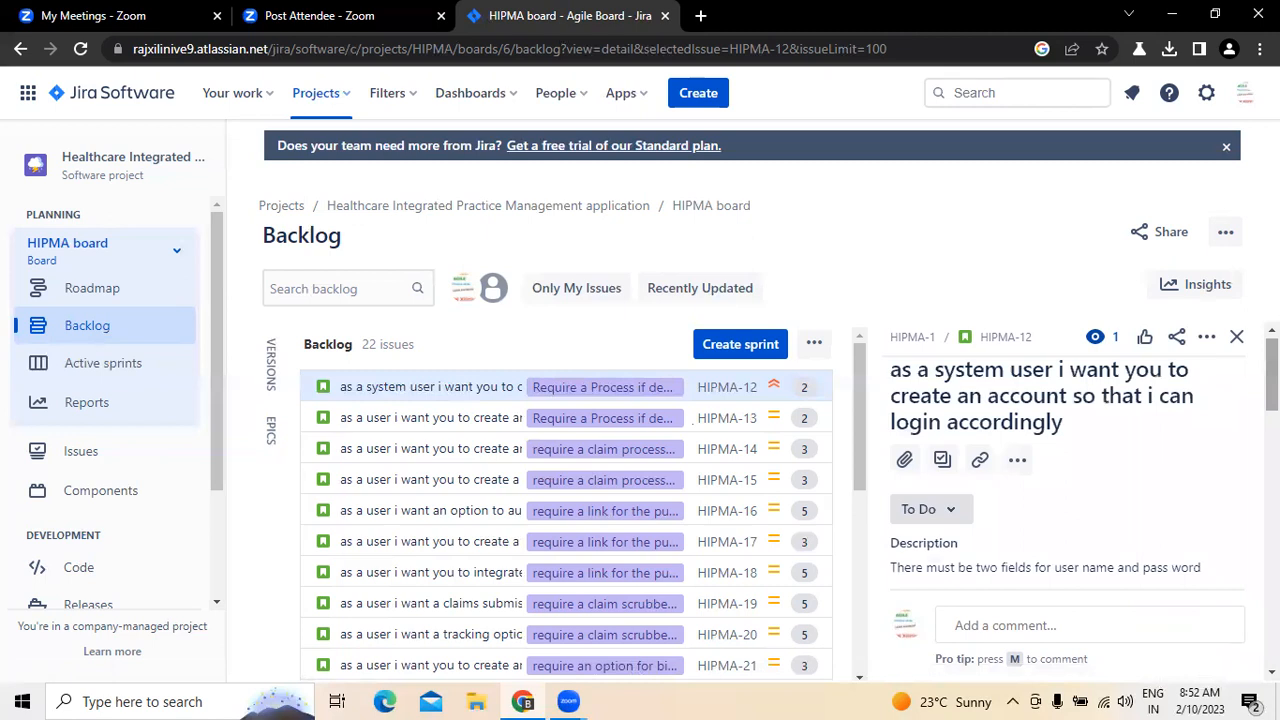
{"action": "left_click", "coordinate": [1238, 338]}
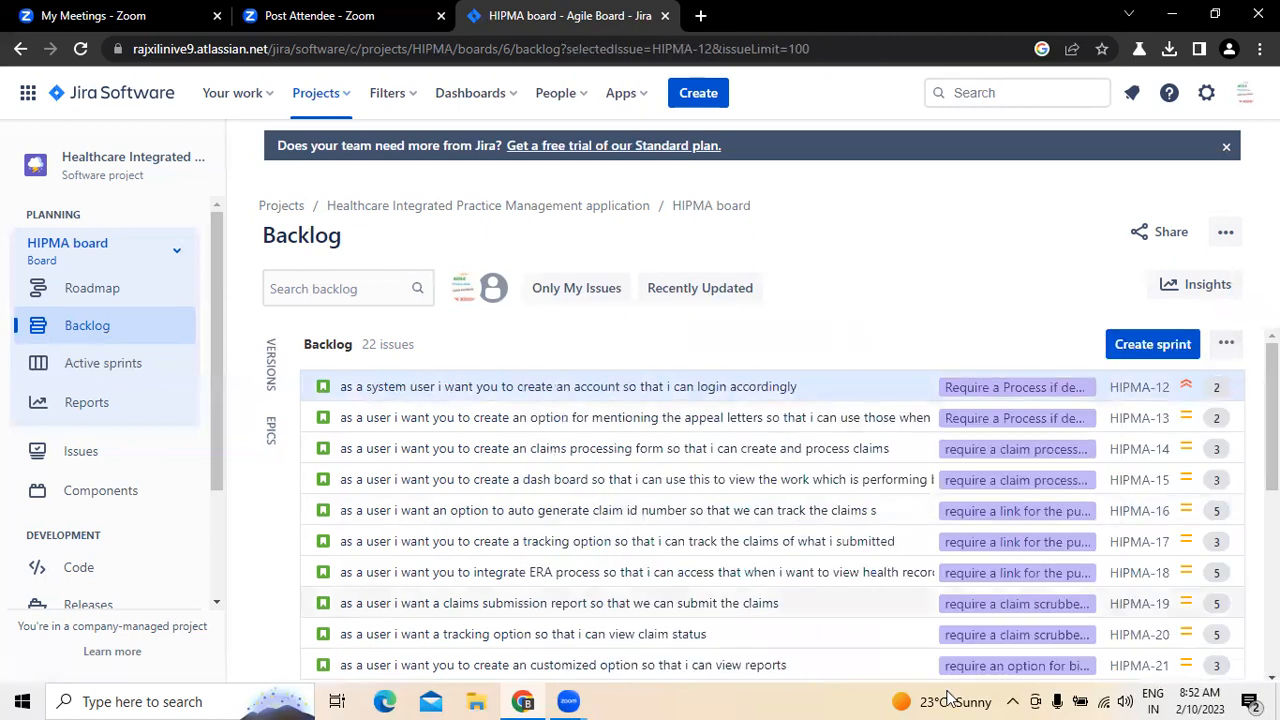